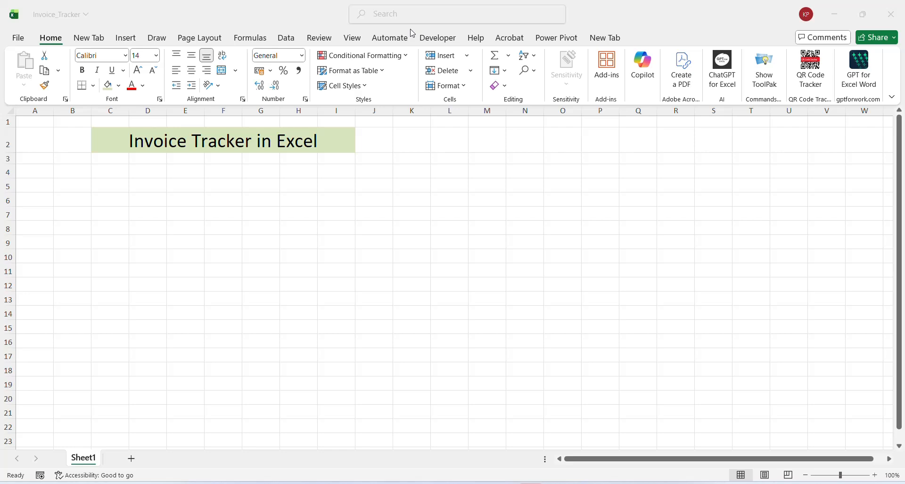
Step: Enter the table headers S.No. in cell C5 and Invoice No in cell D5
left_click(117, 187)
left_click(115, 187)
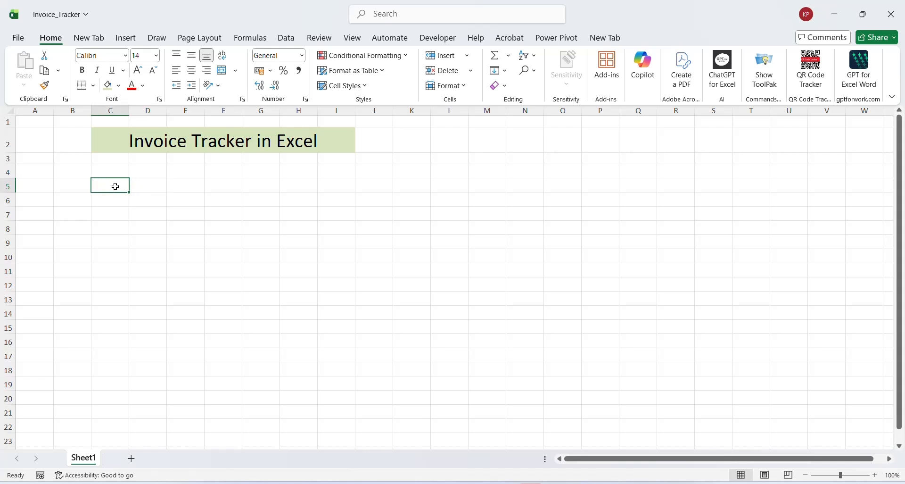
type("S.No")
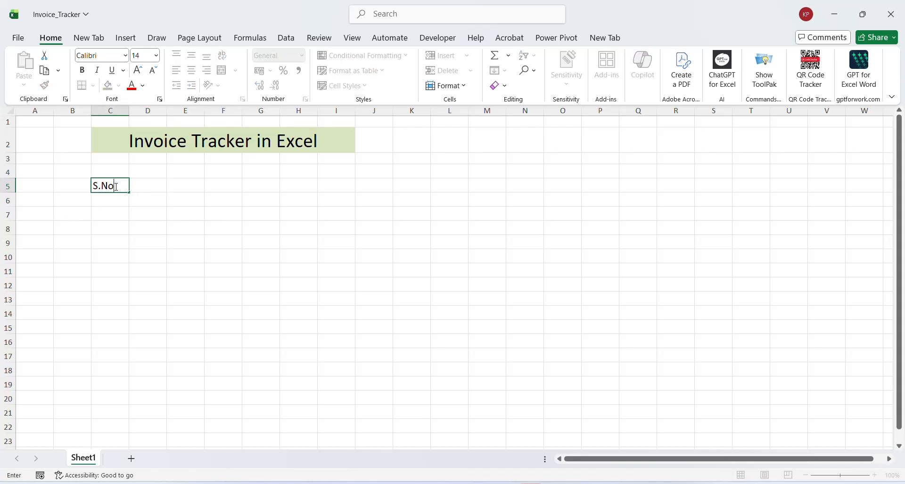
key("Return")
key("Up")
key("Right")
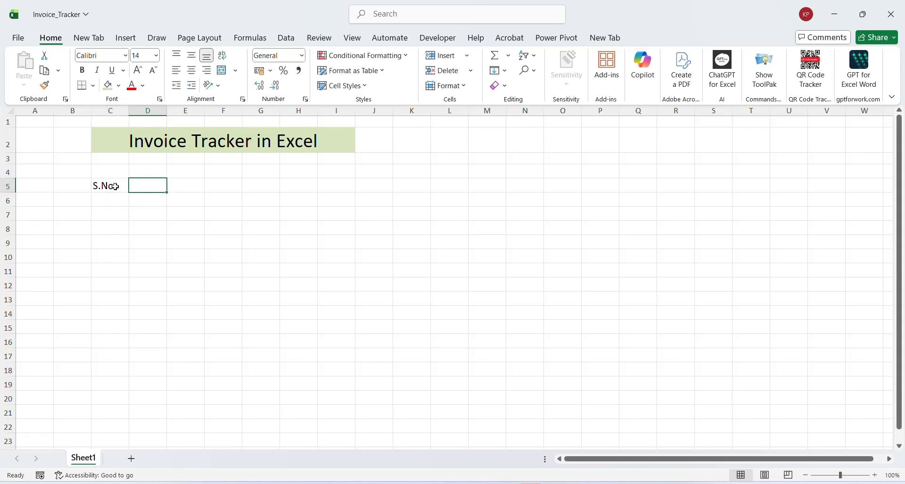
type("Inv")
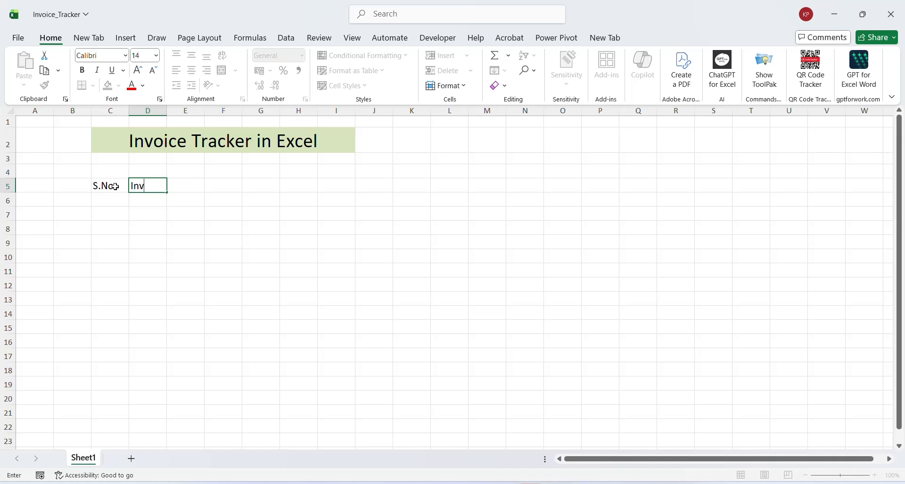
type("ioice No")
key("Return")
key("Up")
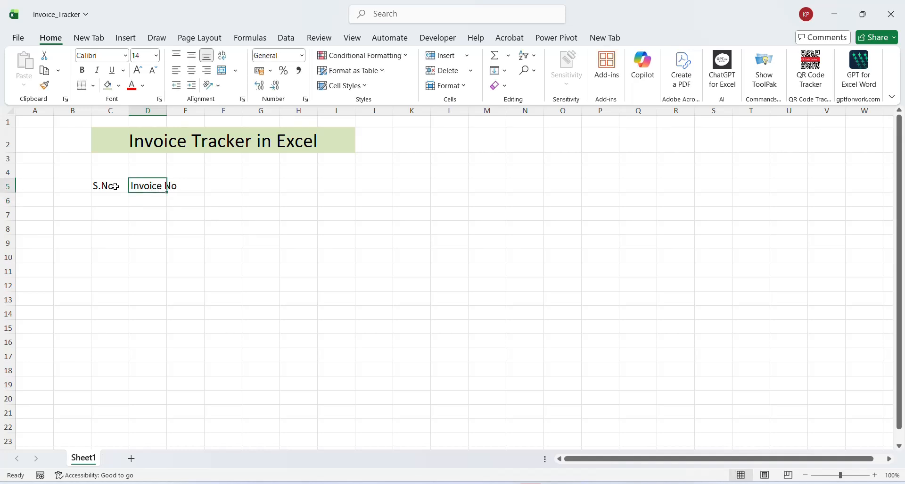
Step: Enter the header Date in cell E5 and Retailer Name in cell F5
key("Right")
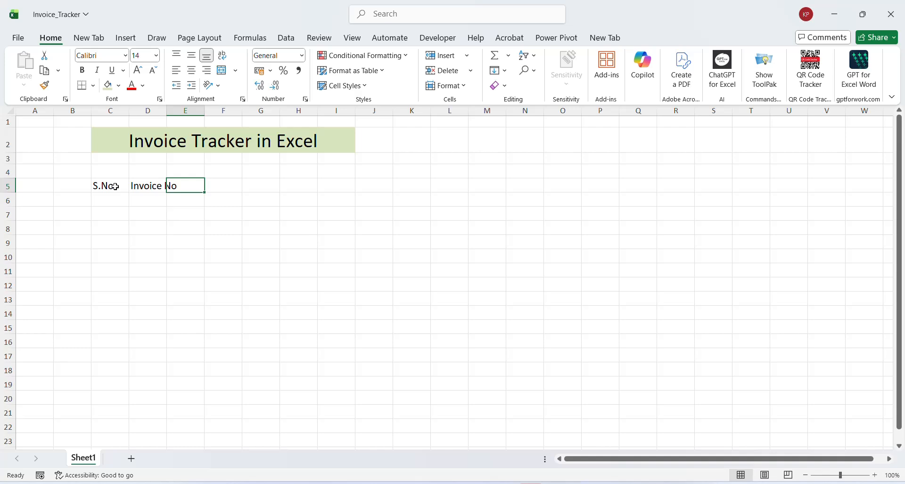
type("Date")
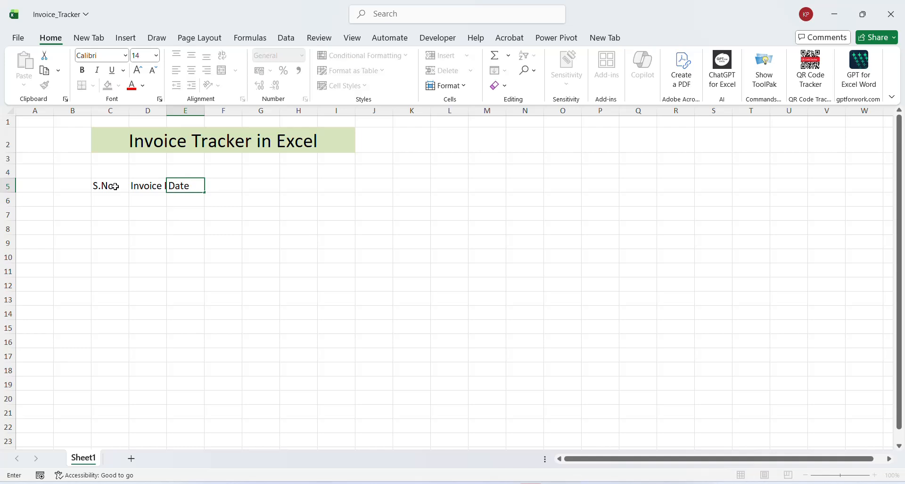
key("Right")
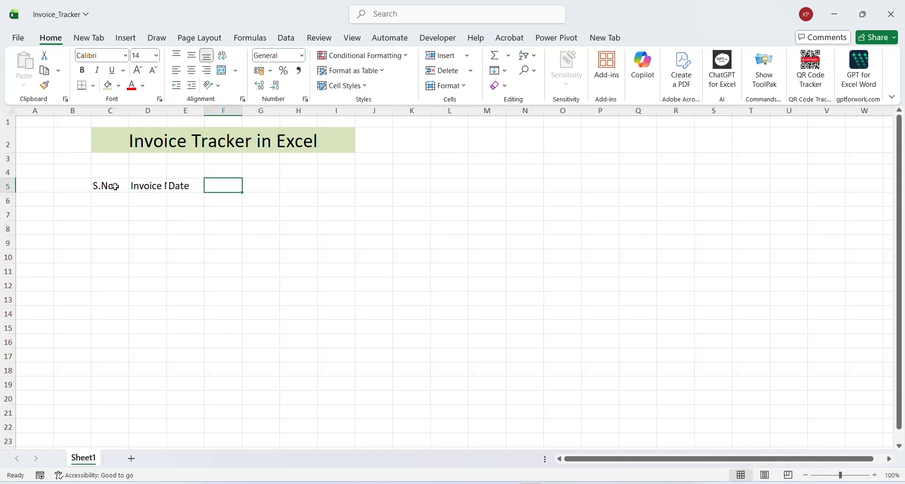
type("C")
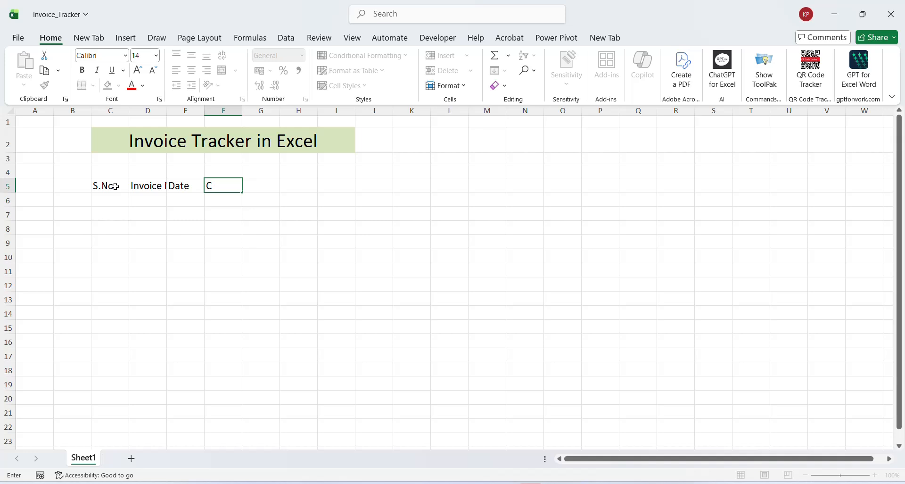
key("Escape")
type("Retailer Name")
key("Return")
key("Up")
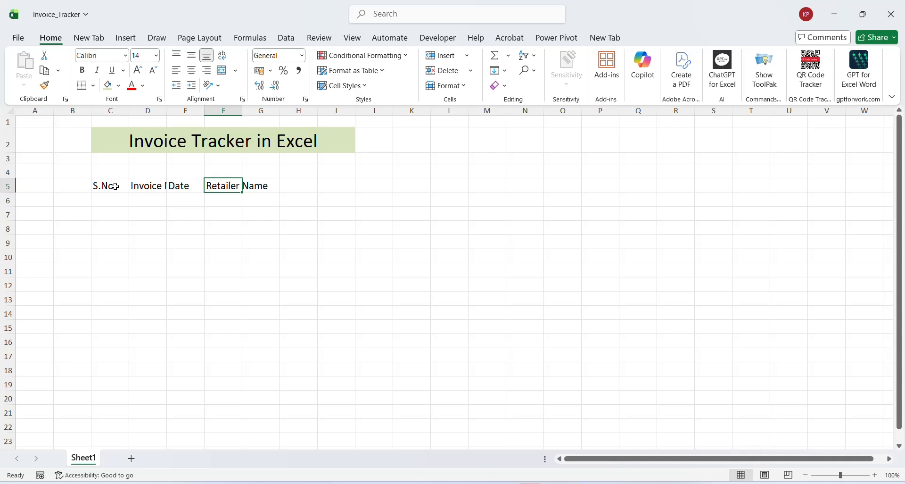
Step: Enter the header Desctription in cell G5, next to Retailer Name
key("Right")
type("Desc")
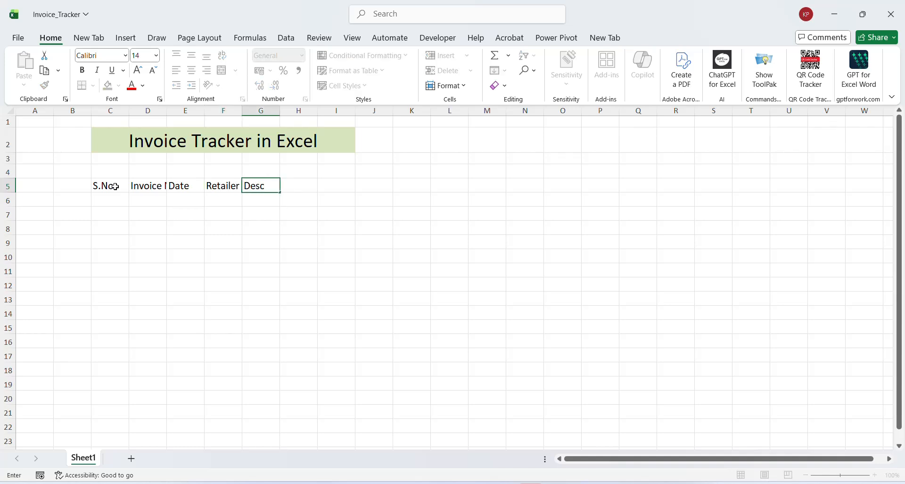
type("tription")
key("Return")
key("Up")
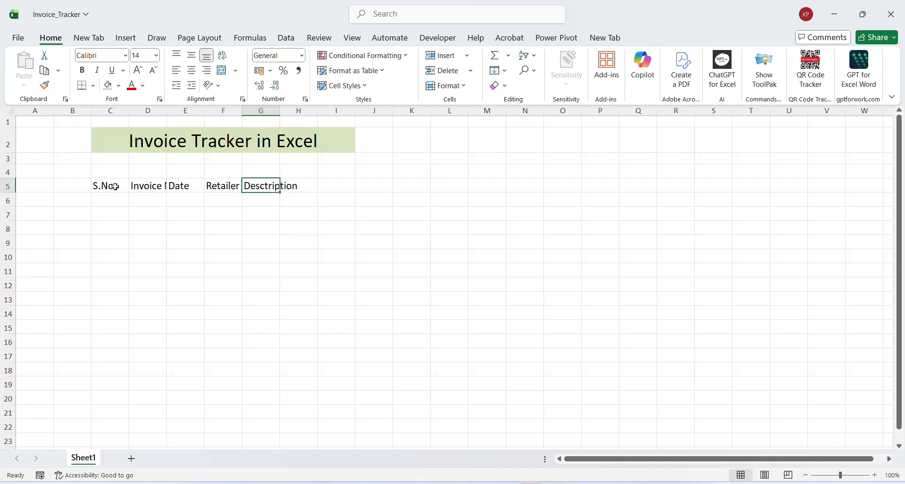
Step: Enter the header Amount in cell H5
key("Right")
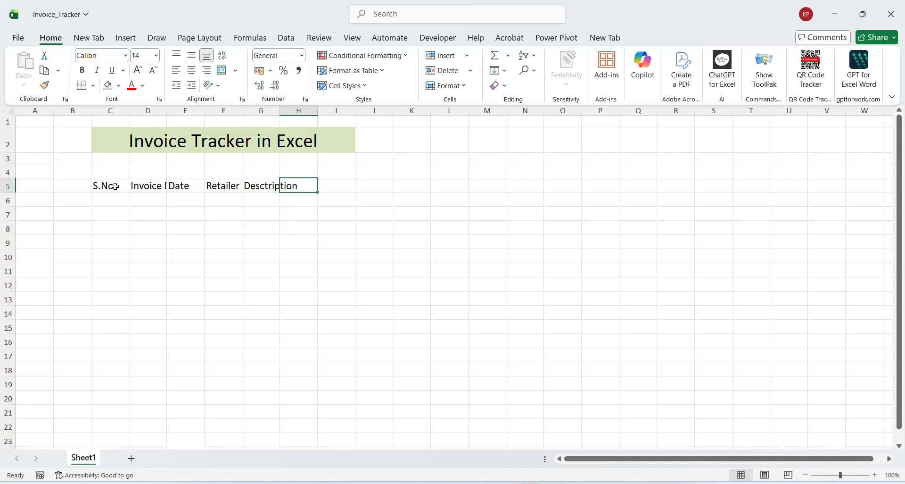
type("Amount")
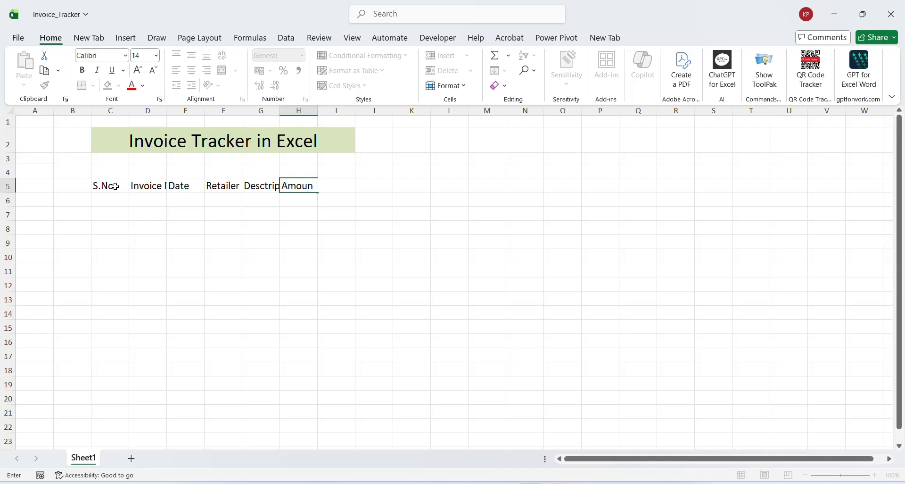
key("Return")
key("Up")
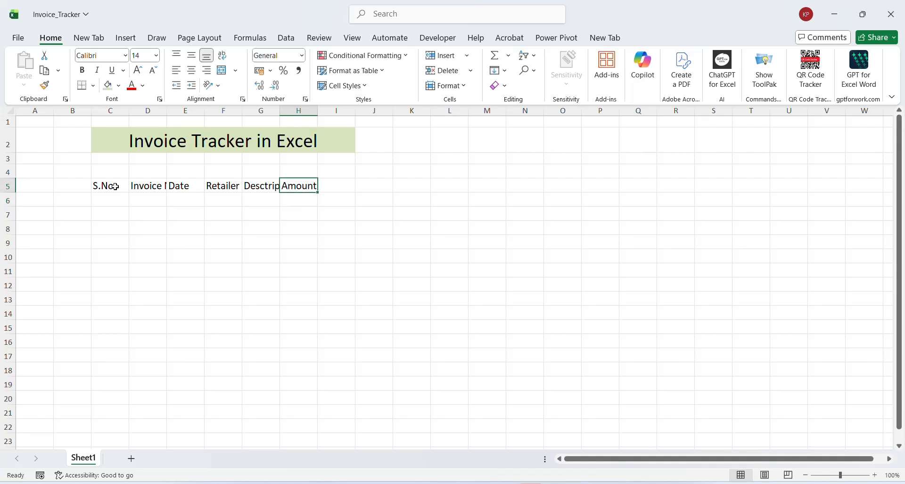
Step: Replace the Amount header in cell H5 with GST
key("Right")
key("Right")
key("Right")
key("Right")
key("Left")
key("Left")
key("Left")
key("Left")
key("Right")
key("Left")
type("GS")
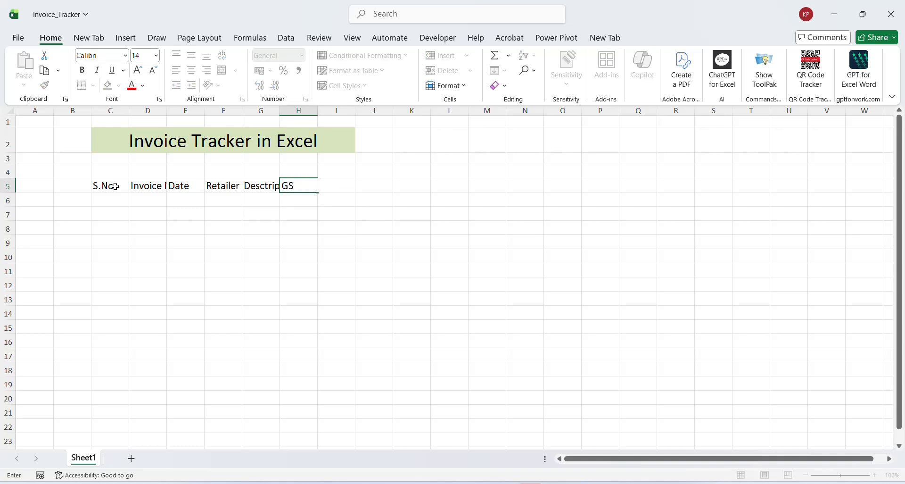
key("ctrl+Return")
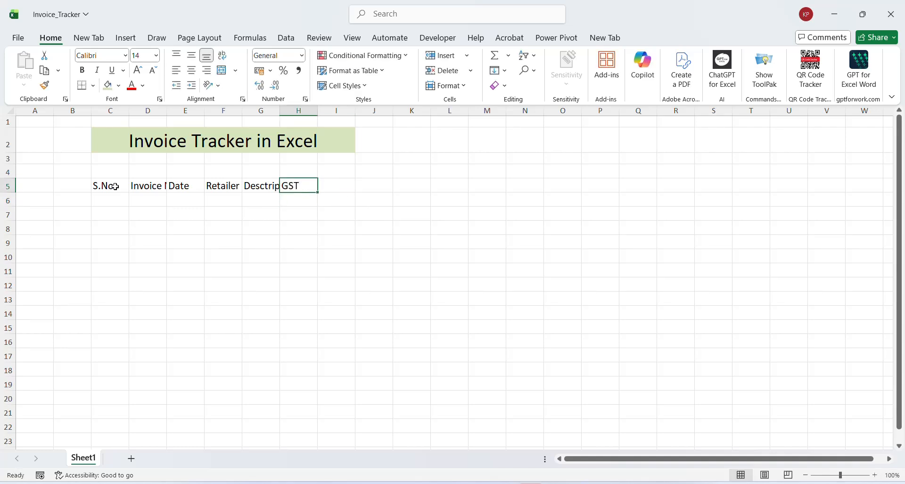
Step: Enter the header Total Amount in cell I5 and Payment Status in cell J5
key("Right")
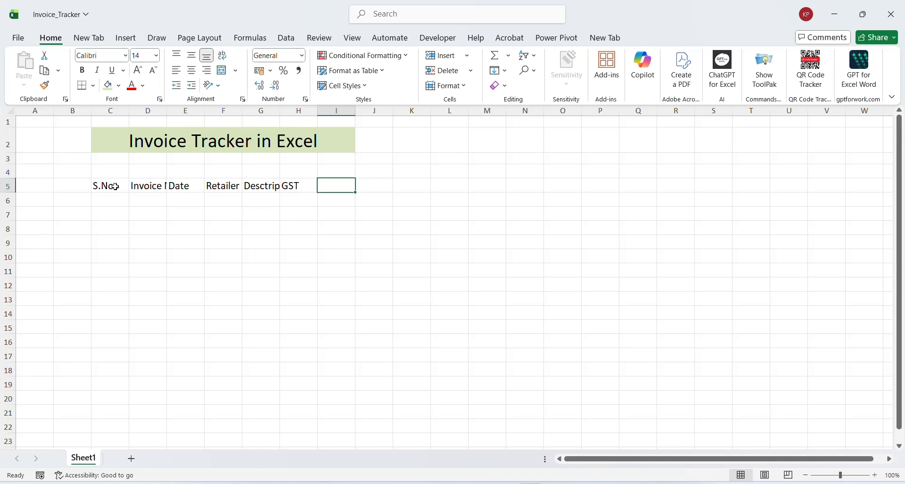
type("Total ")
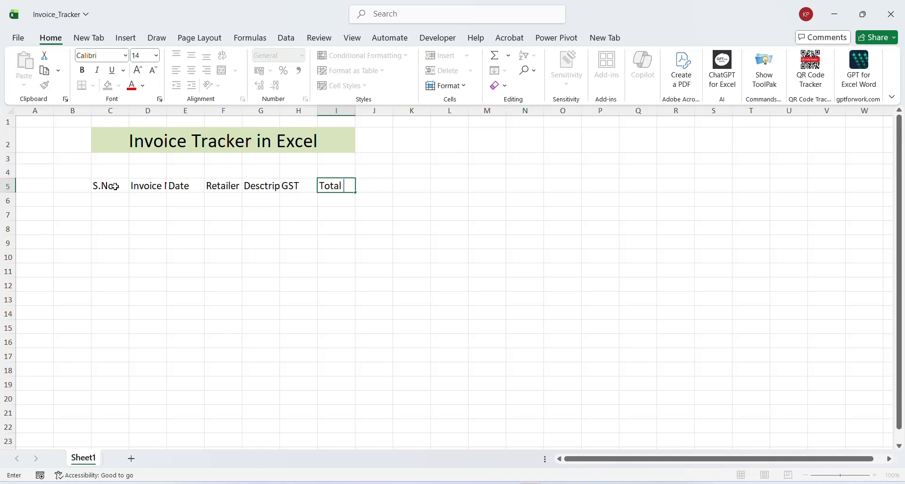
type("Amount")
key("ctrl+Return")
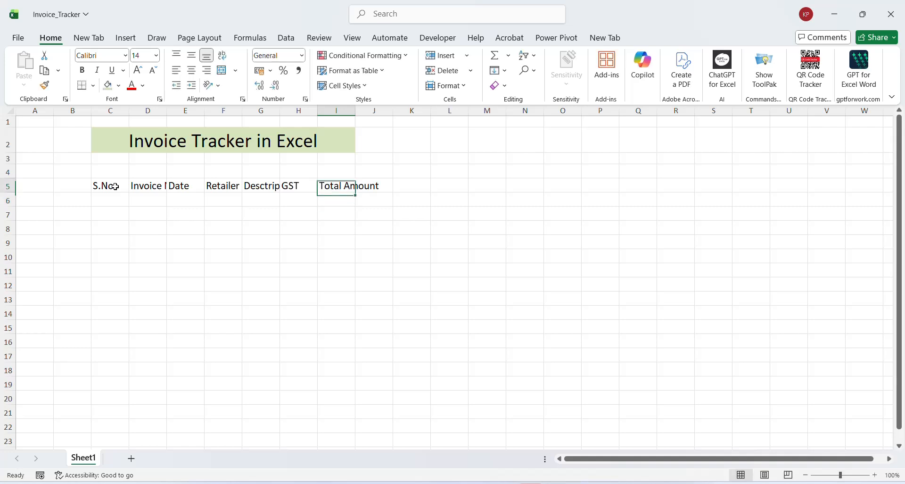
key("Right")
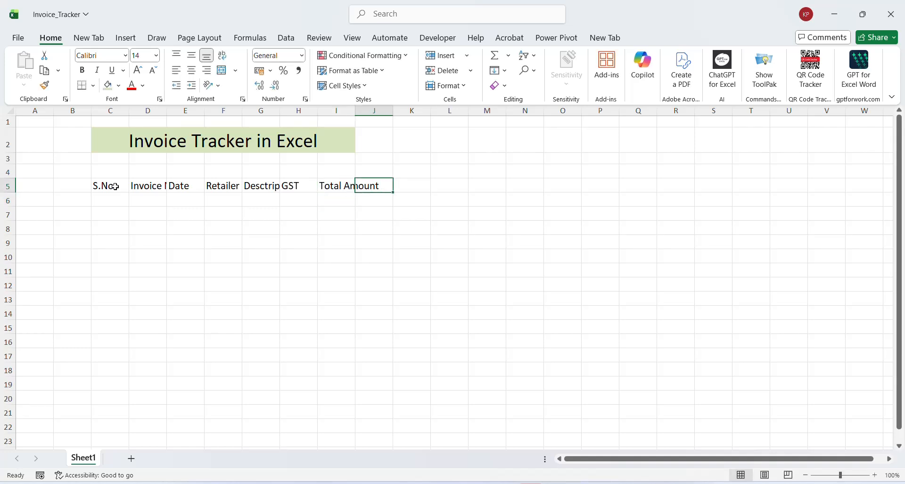
type("Paymen")
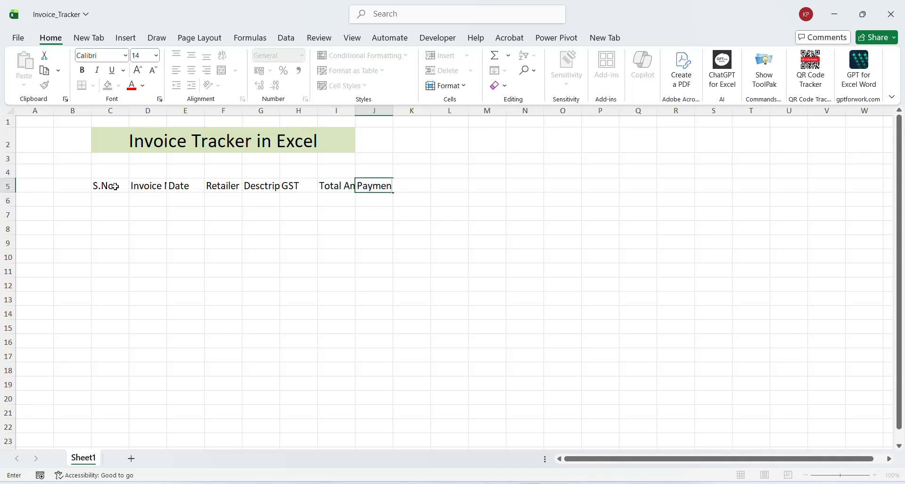
type("t Status")
key("ctrl+Return")
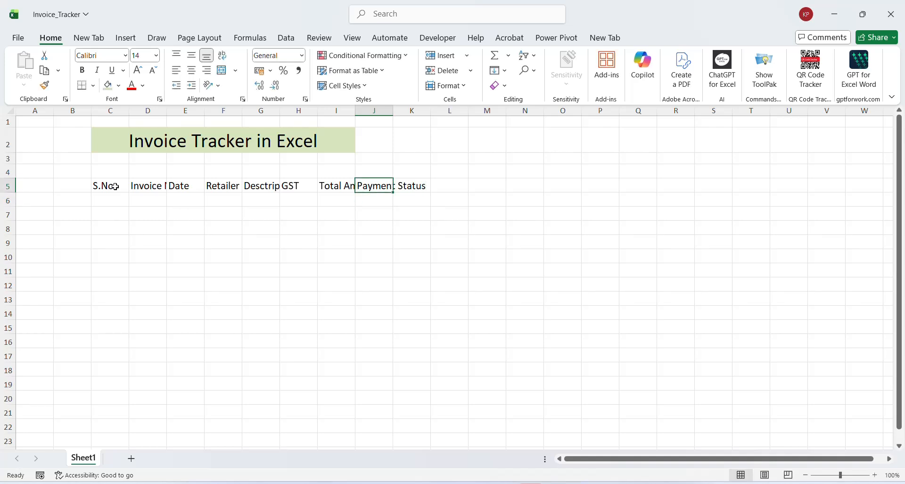
Step: Enter the header Payment Date in cell K5 and Mode of Payment in cell L5
key("Right")
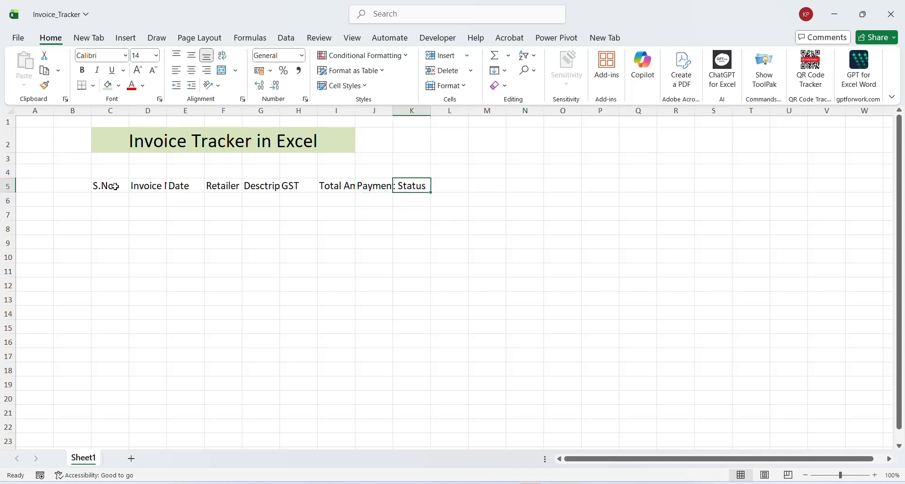
type("Payment ")
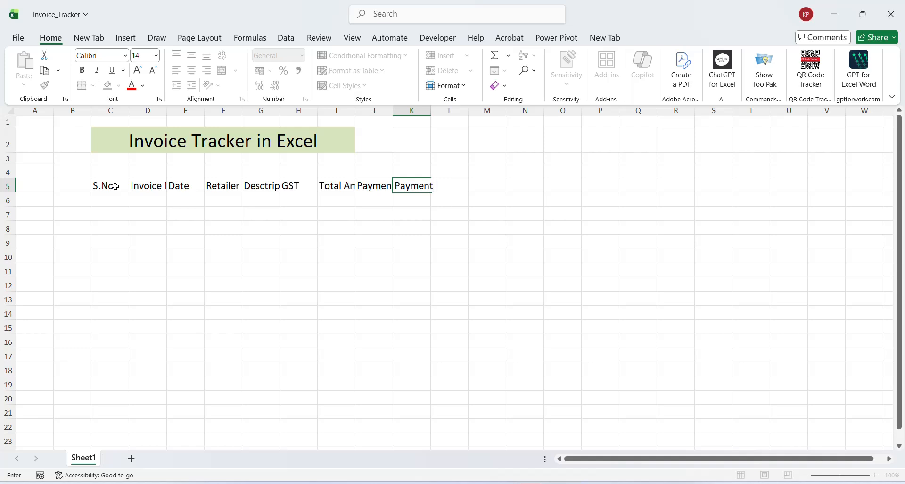
type("Date")
key("Tab")
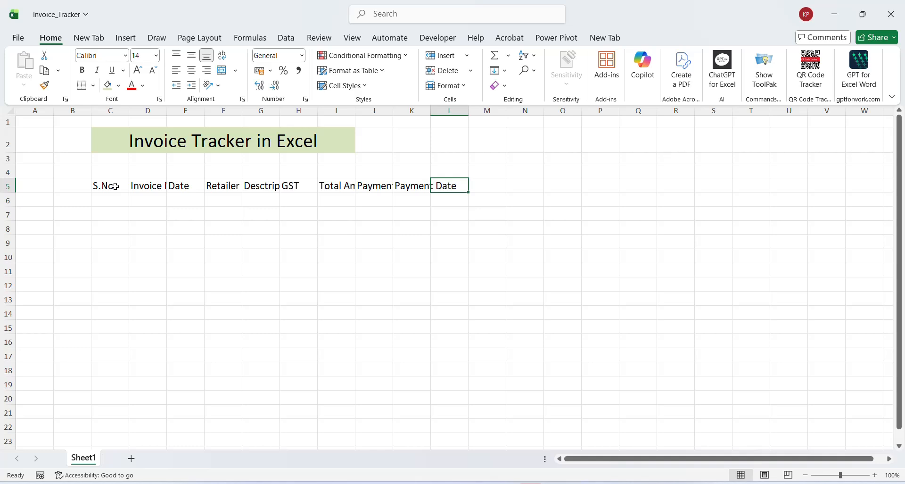
type("Pay")
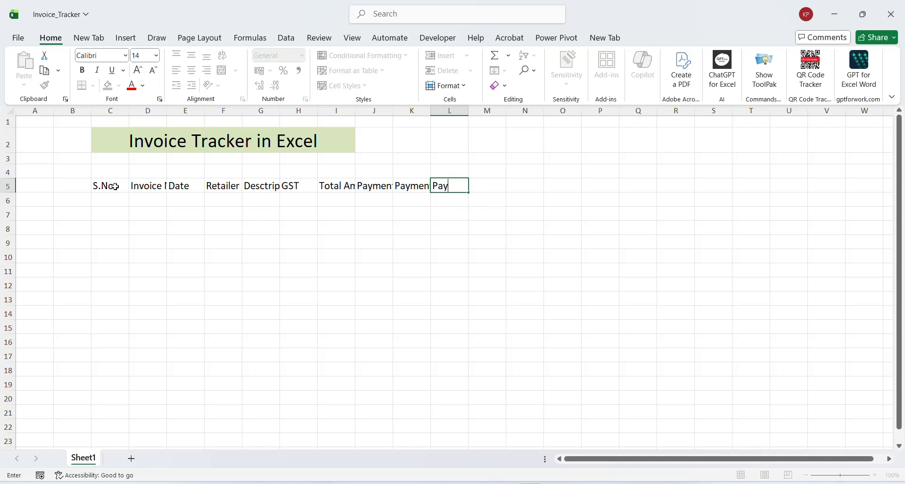
type("ment Mode")
key("Escape")
type("Mode of Payment")
key("Return")
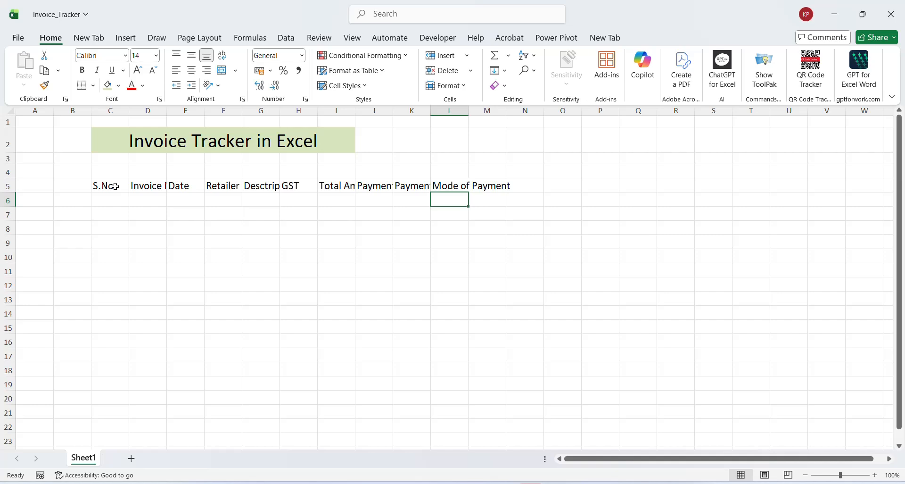
Step: Enter the last table header, Remarks, in cell M5
key("Up")
key("Right")
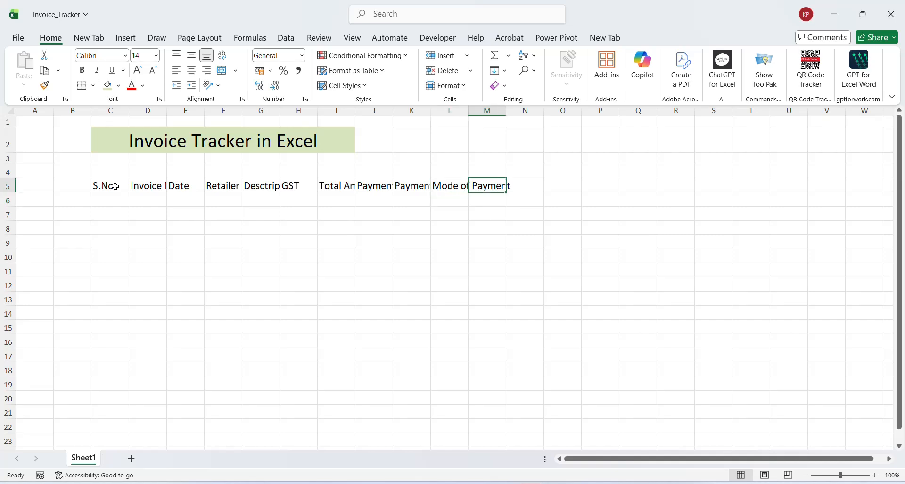
type("Remarks")
key("ctrl+Return")
Step: Center the header texts in cells C5 to M5 horizontally
key("Left")
key("Left")
key("Left")
key("Left")
key("Left")
key("Left")
key("Left")
key("Left")
key("Left")
key("Left")
key("ctrl+shift+Right")
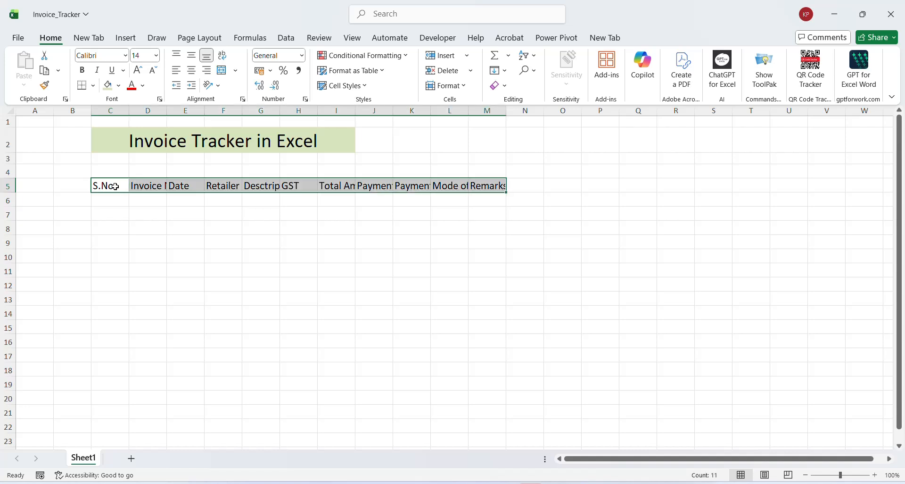
left_click(191, 72)
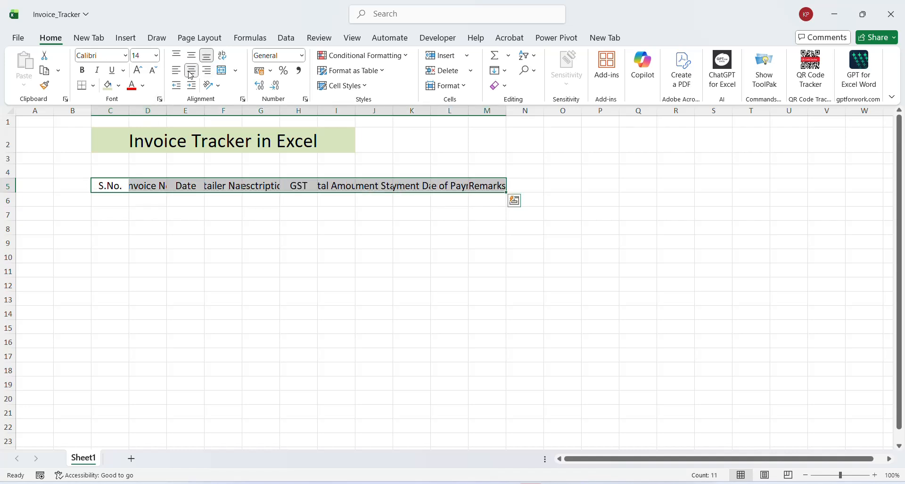
Step: Apply all borders to the table range C5:M15, covering the header row and ten empty rows
key("shift+Down")
key("shift+Down")
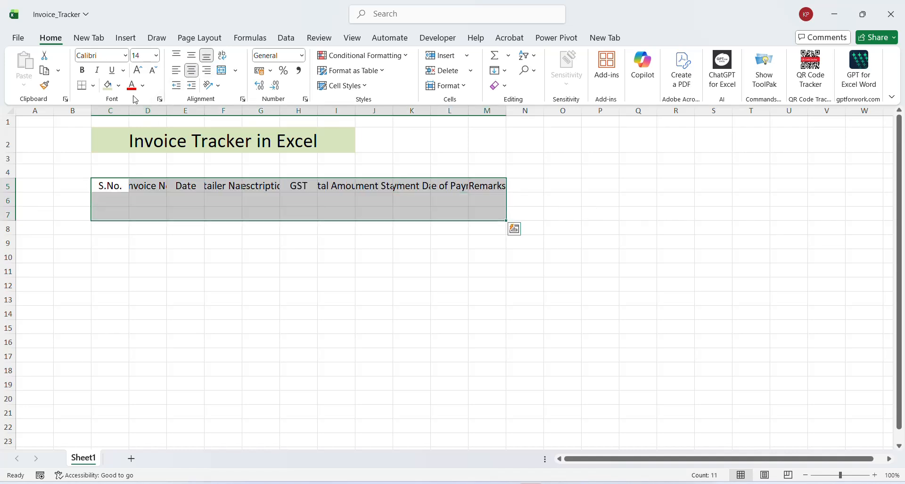
key("shift+Down")
key("shift+Down")
key("shift+Down")
key("shift+Down")
key("shift+Down")
key("shift+Down")
key("shift+Down")
key("shift+Down")
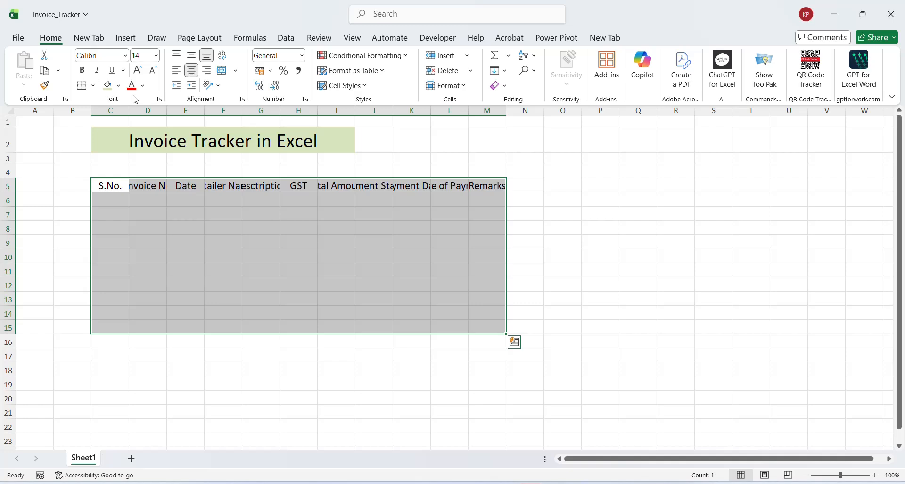
left_click(93, 90)
left_click(108, 206)
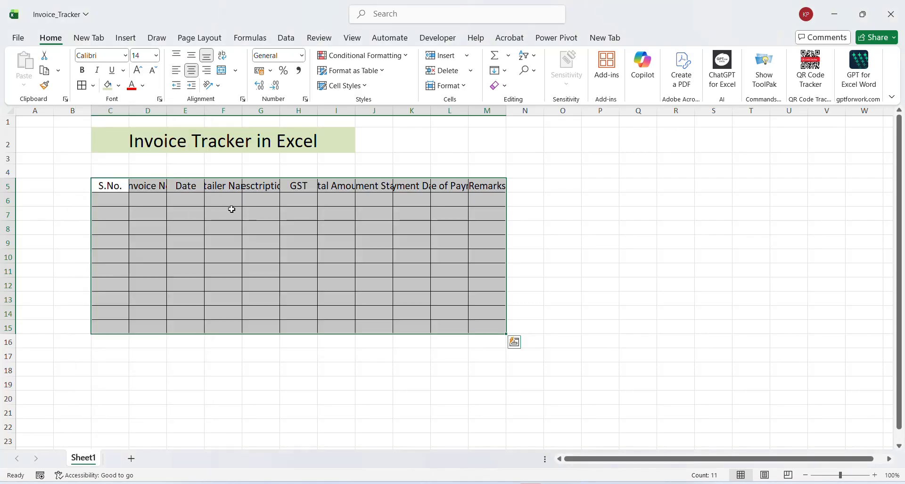
Step: AutoFit the width of all worksheet columns so the table headers fit their text
key("ctrl+a")
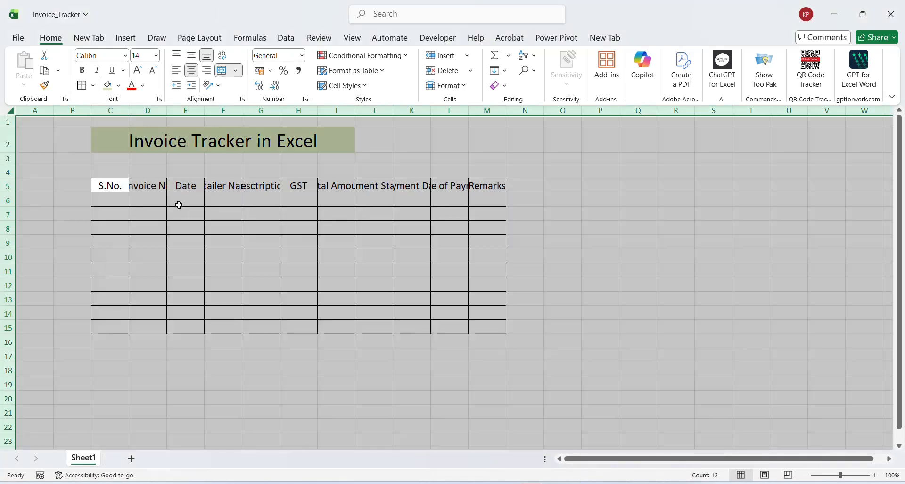
double_click(243, 109)
left_click(184, 186)
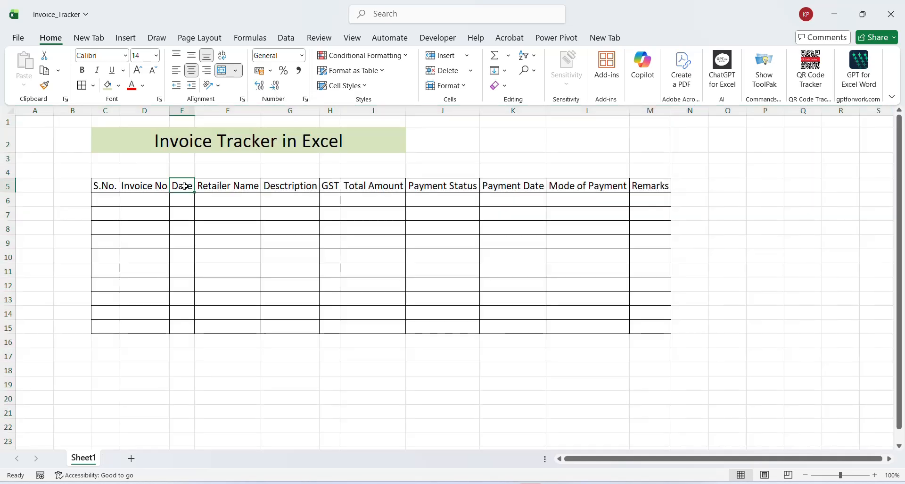
Step: Make the table header row C5:M5 bold
left_click_drag(105, 186, 651, 186)
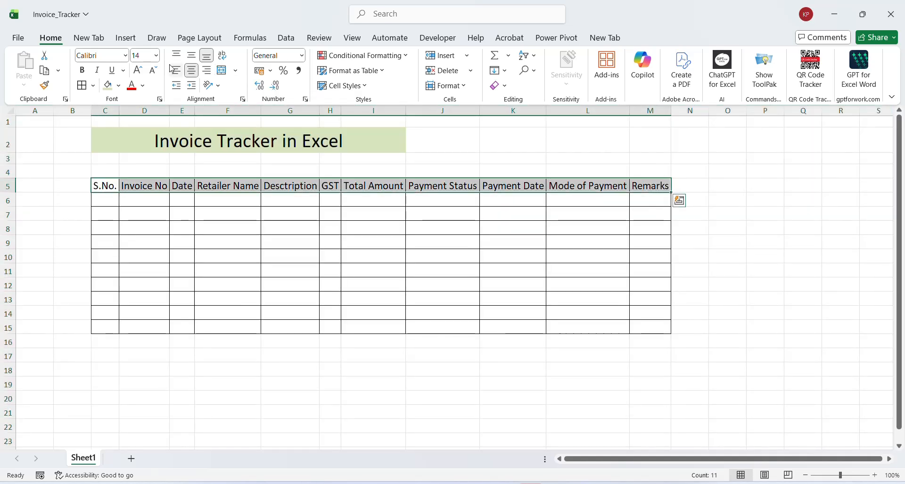
left_click(82, 70)
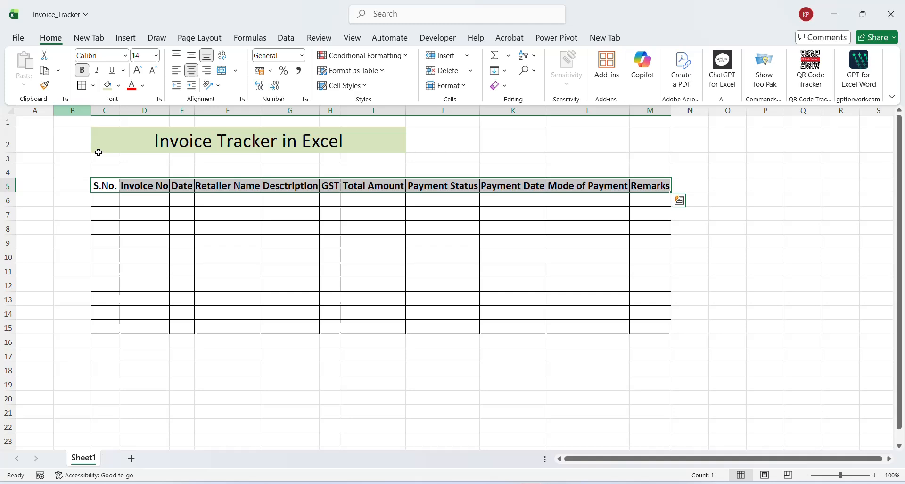
left_click(229, 213)
key("Up")
key("Up")
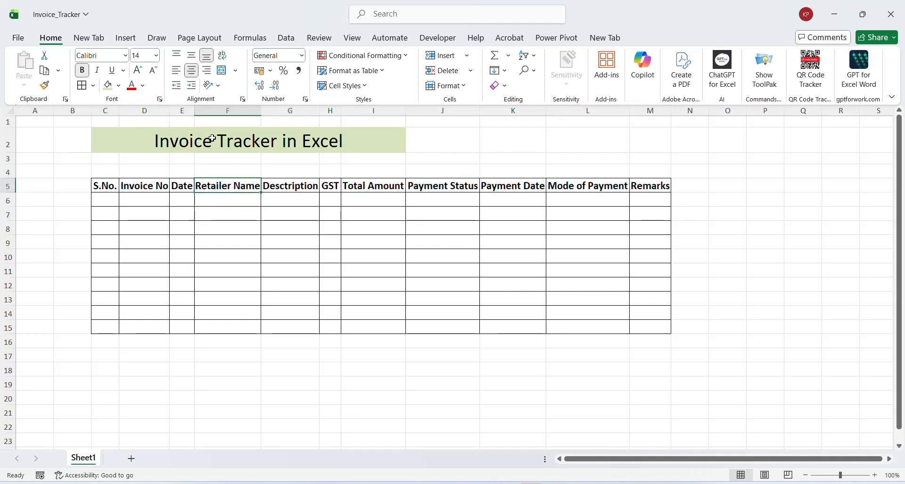
Step: Widen the Date, Retailer Name, Description, GST and Total Amount columns beyond their header text
left_click_drag(194, 110, 212, 110)
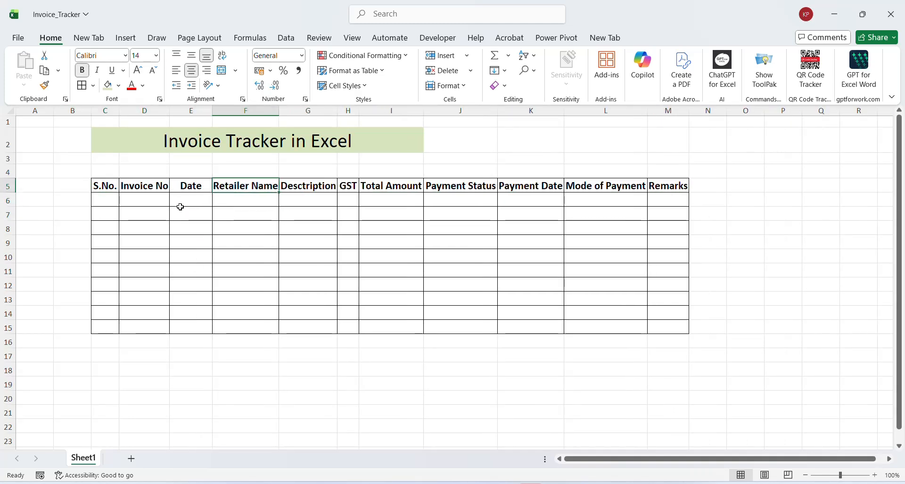
left_click(177, 204)
left_click(149, 188)
key("Right")
key("Right")
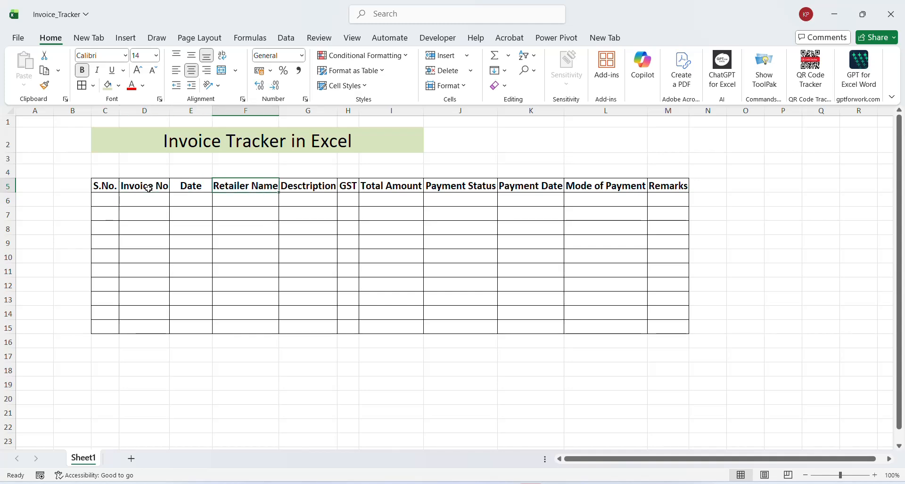
left_click_drag(279, 111, 290, 109)
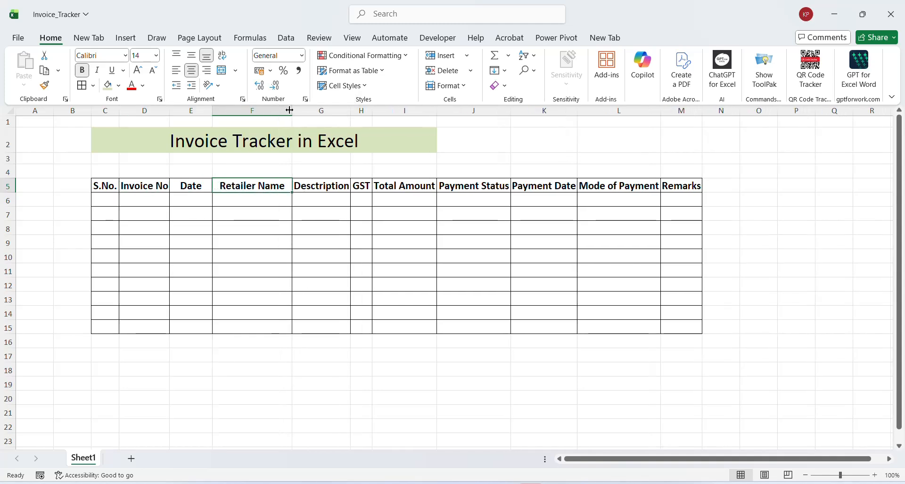
left_click_drag(350, 110, 402, 112)
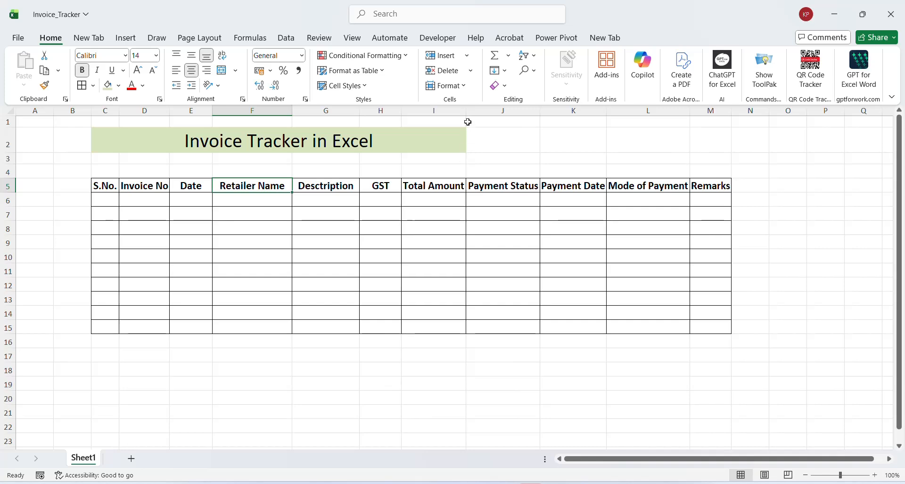
left_click_drag(466, 111, 479, 110)
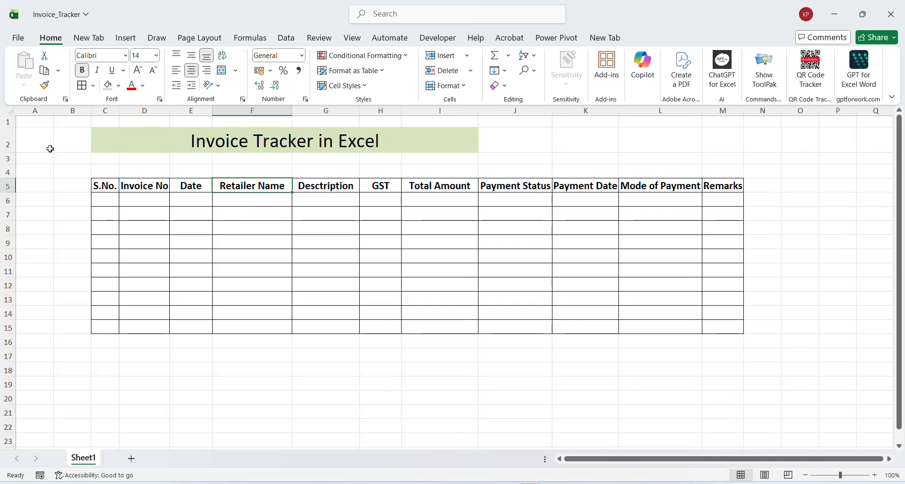
Step: Delete the empty column B before the table and widen the Remarks column slightly
left_click(62, 111)
key("ctrl+minus")
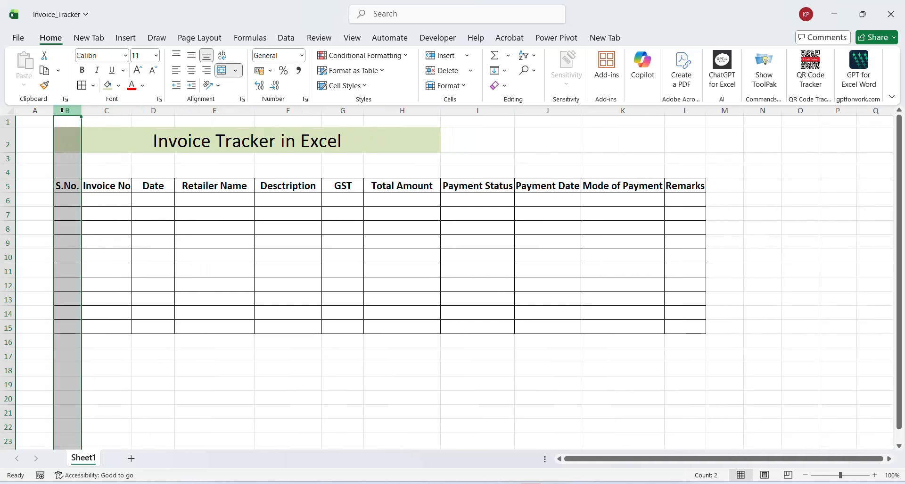
left_click(556, 186)
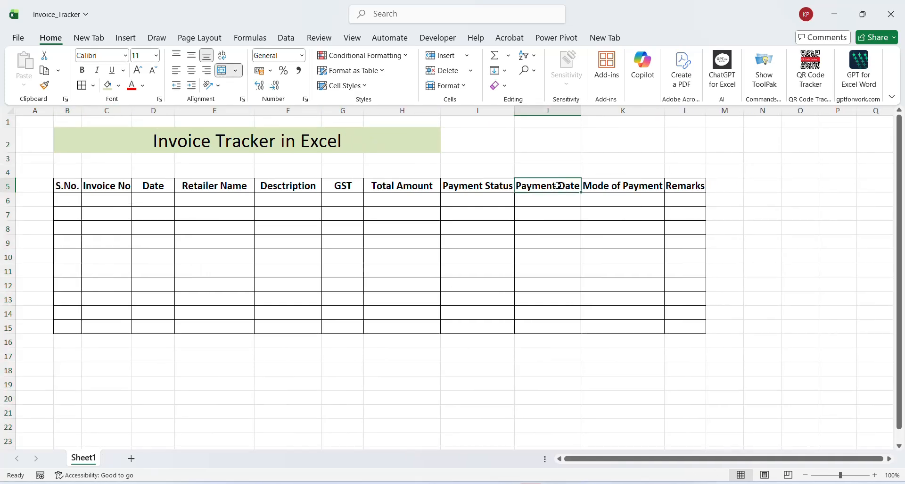
left_click(631, 185)
left_click(687, 186)
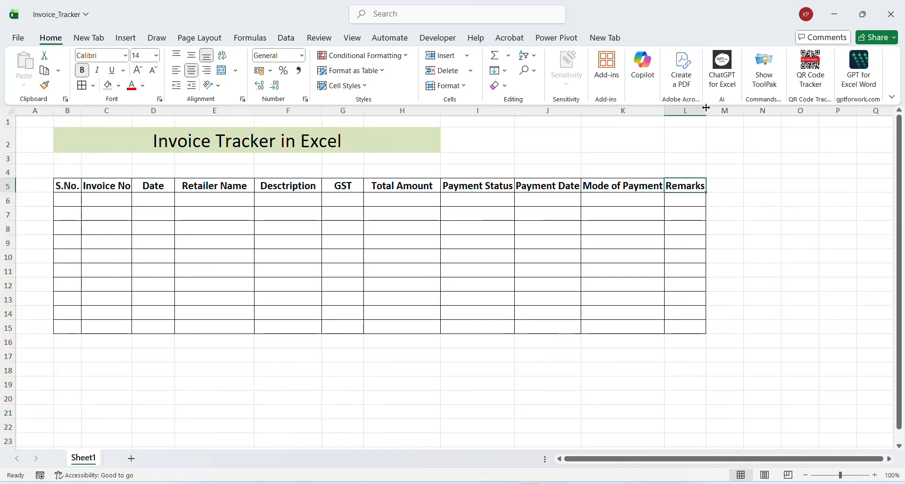
left_click_drag(706, 108, 722, 108)
Step: Extend the merged and centered title across B2:L2 to span the full table width
left_click(431, 136)
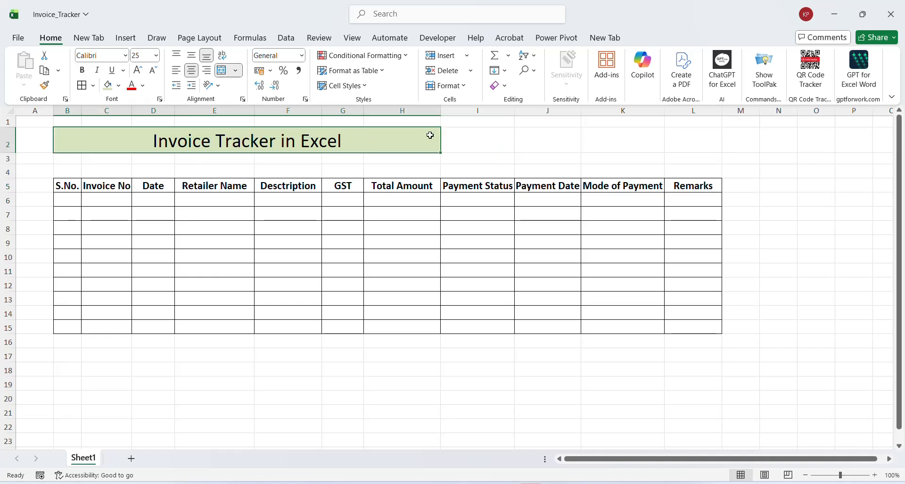
left_click(691, 138, "shift")
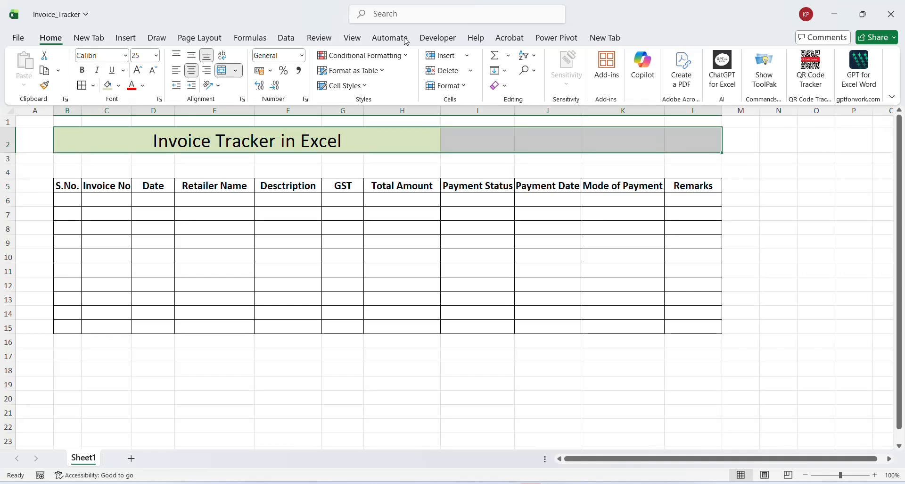
left_click(220, 71)
left_click(219, 71)
Step: Number the S.No. column from 1 to 10 in cells B6 to B15 by filling a series
left_click(78, 205)
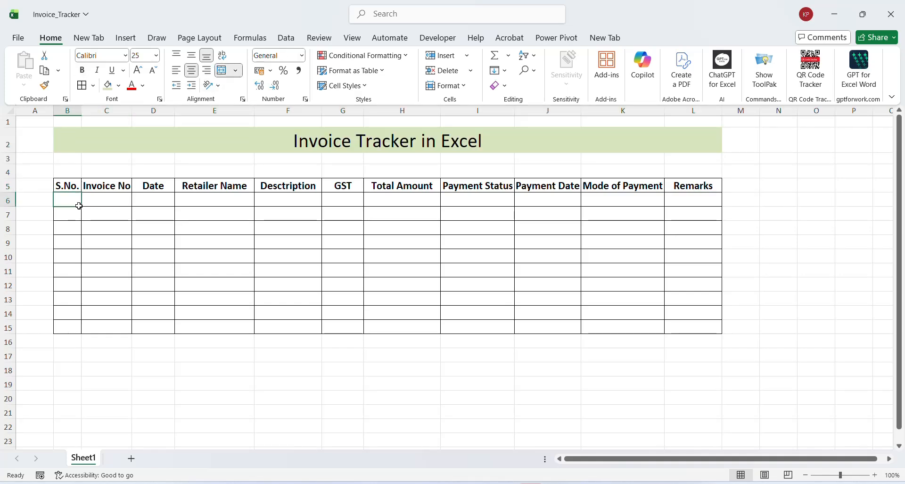
type("1")
key("Return")
type("2")
key("Return")
left_click(80, 206)
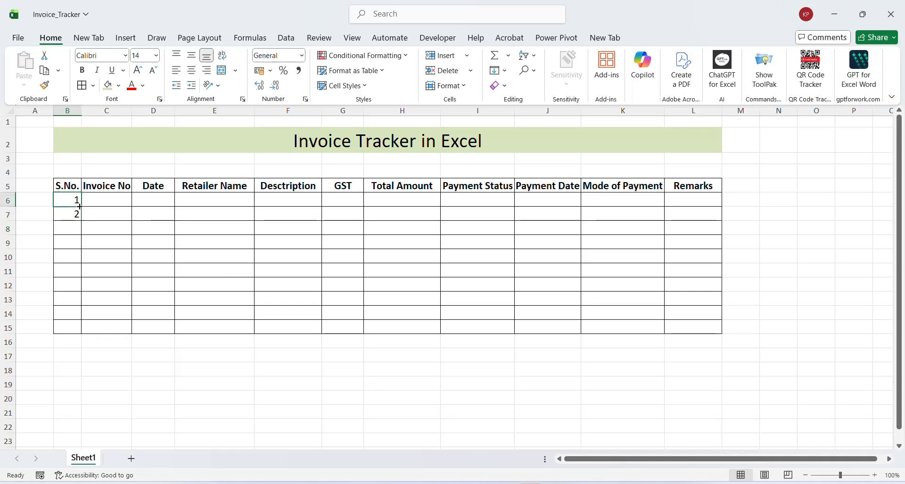
left_click_drag(76, 203, 77, 328)
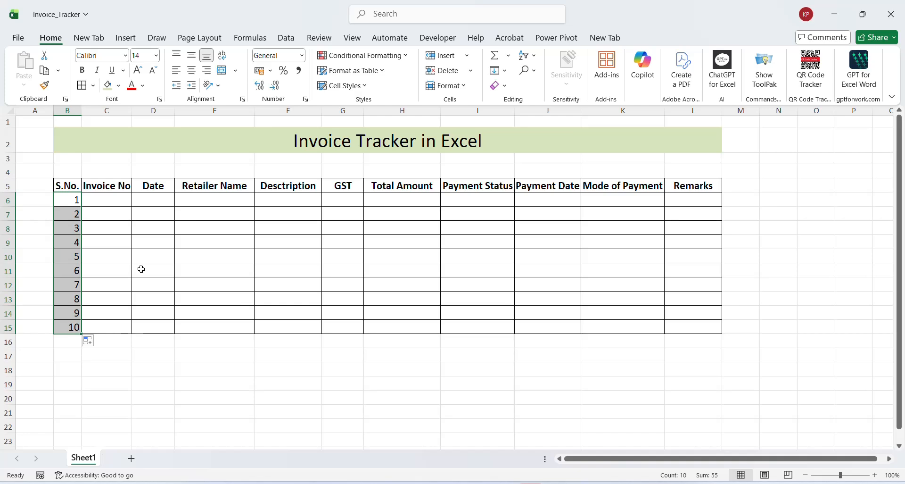
Step: Enter invoice number INV001 in cell C6 and INV002 in cell C7
key("Right")
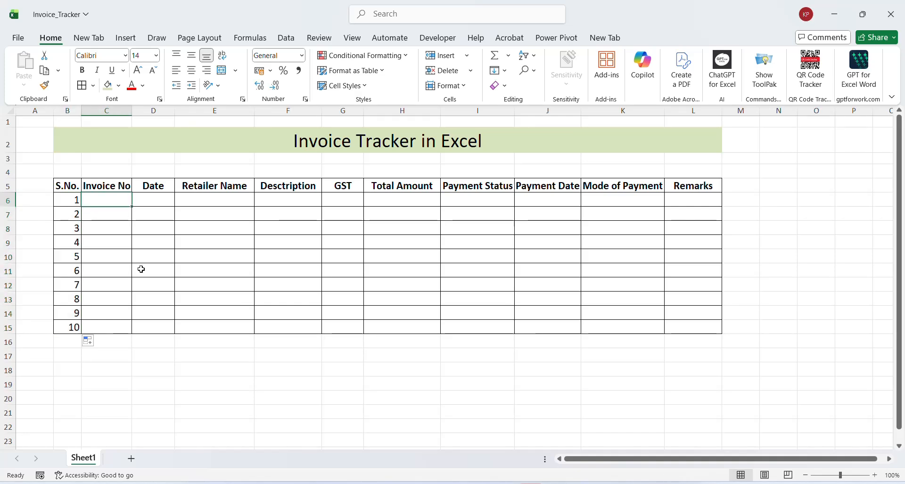
type("IN")
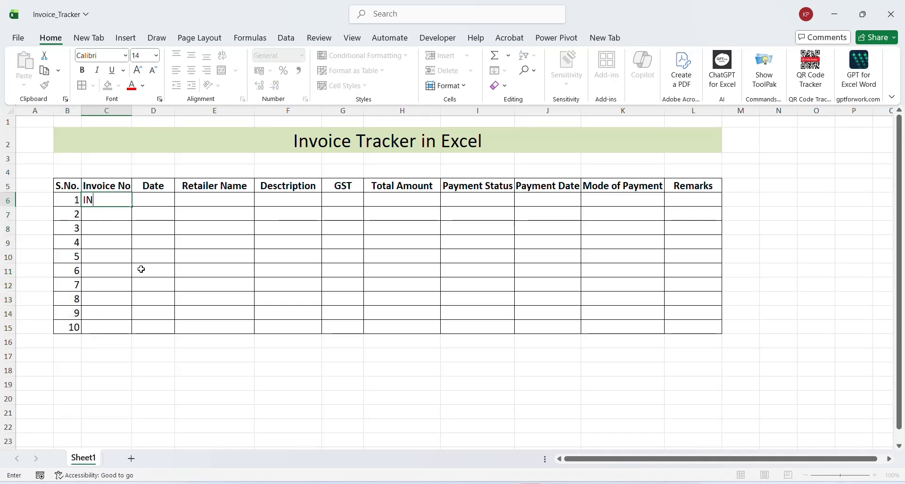
type("V001")
key("Return")
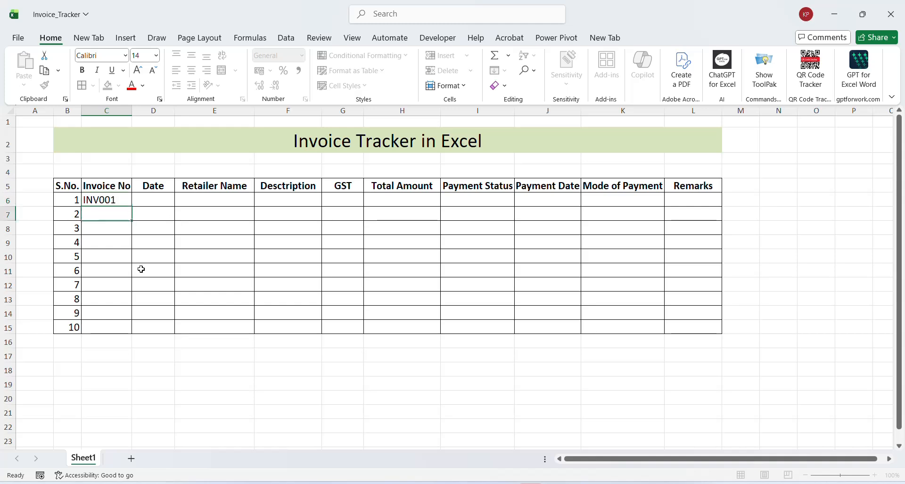
key("Up")
key("ctrl+c")
key("Down")
key("ctrl+v")
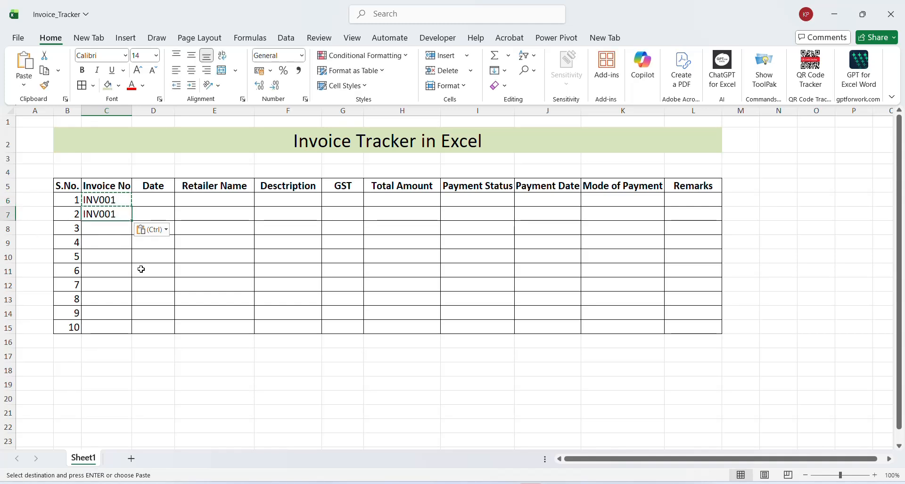
key("F2")
key("BackSpace")
type("2")
key("Return")
Step: Fill the invoice number series from C6:C7 down to INV010 in cell C15
key("Up")
key("Up")
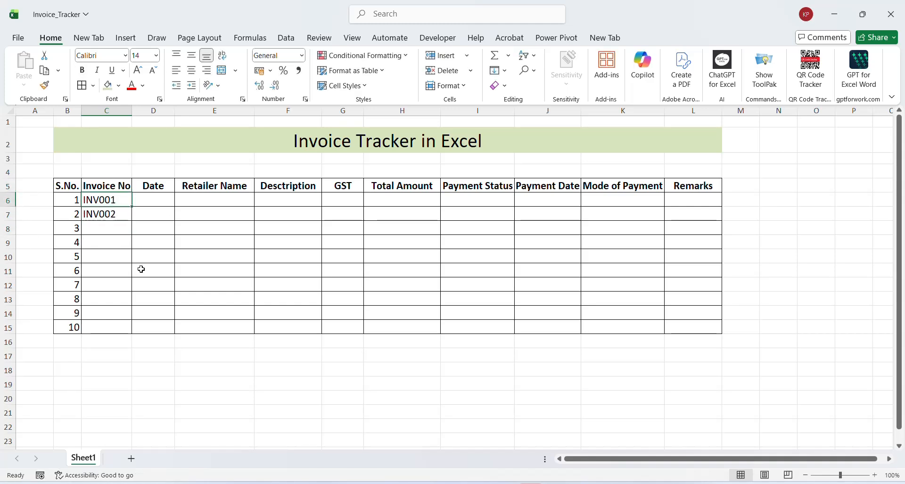
key("shift+Down")
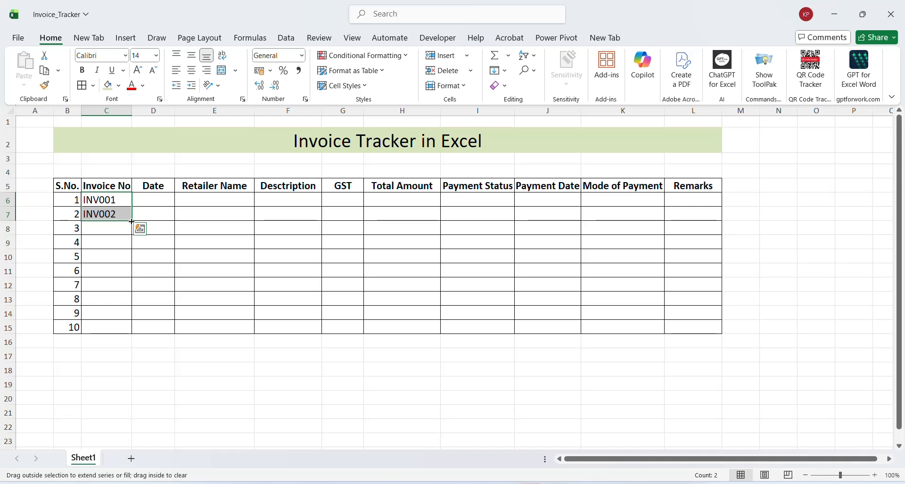
left_click_drag(132, 222, 133, 330)
Step: Enter 1-Nov and 2-Nov in cells D6 and D7 and fill the dates down to 10-Nov in D15
left_click(154, 200)
key("shift+Down")
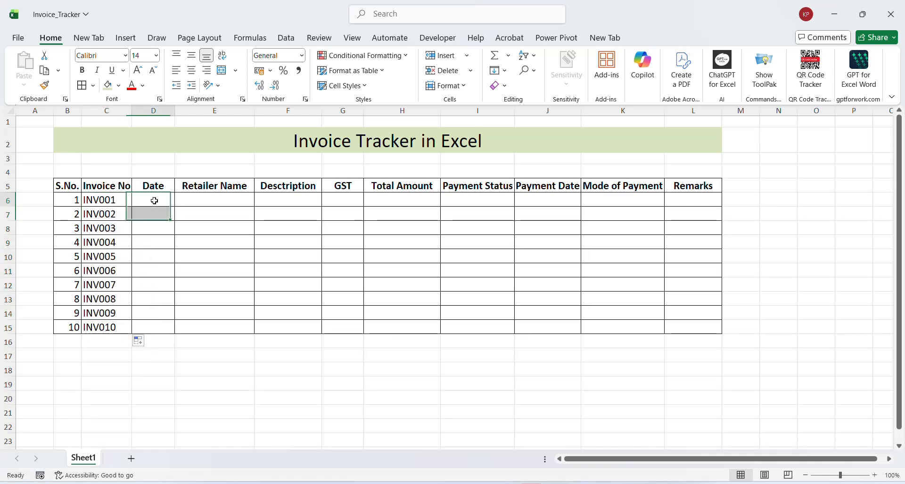
left_click(154, 200)
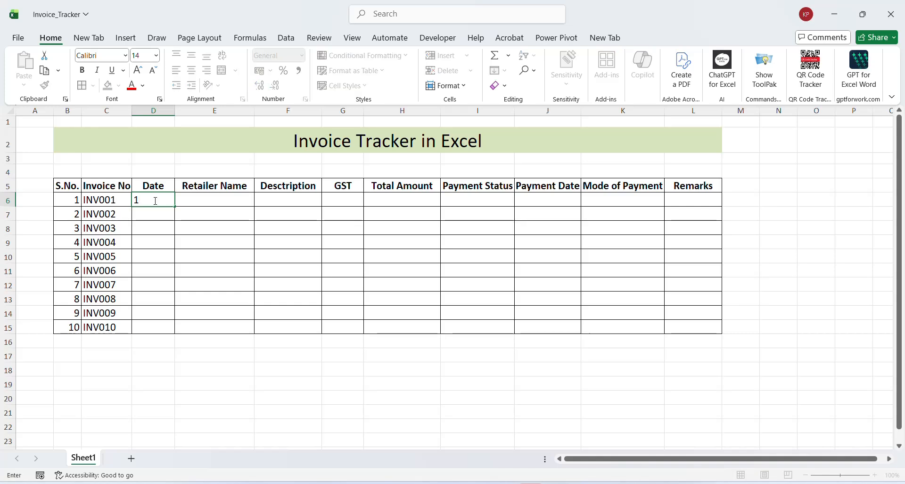
type("-Nv")
key("BackSpace")
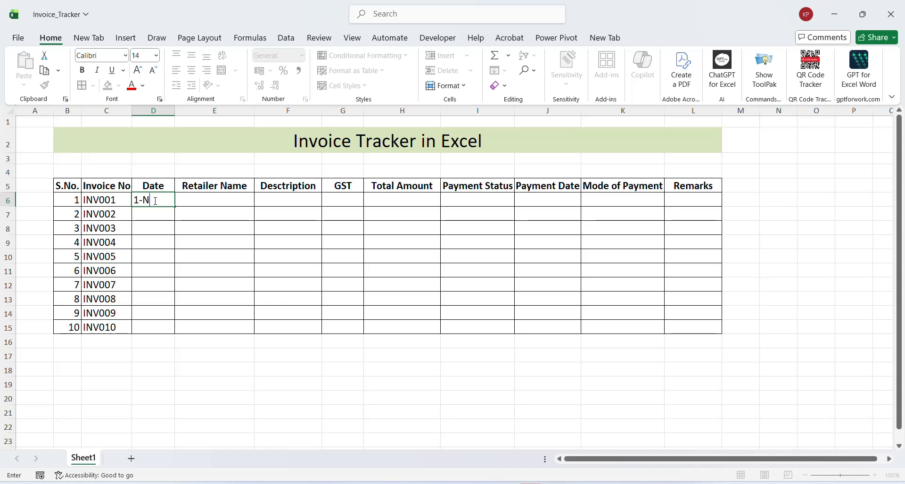
type("ov")
key("Return")
type("2-Nov")
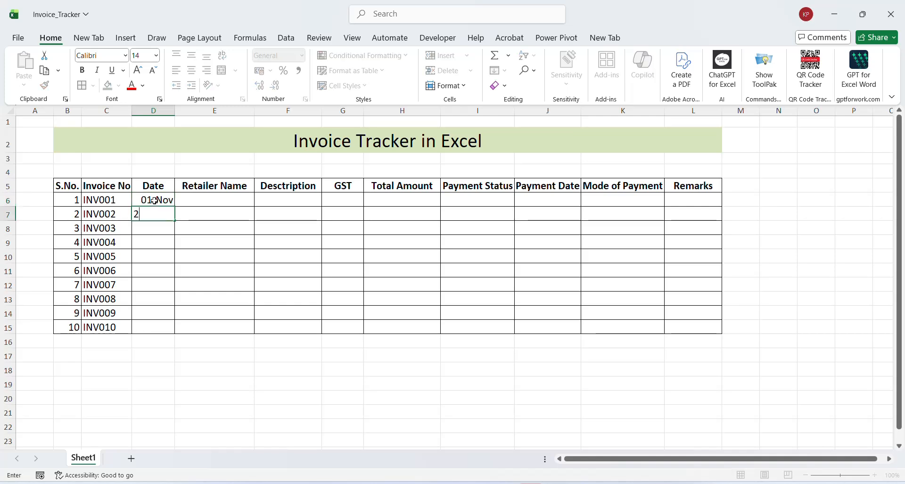
key("Return")
left_click_drag(154, 200, 175, 333)
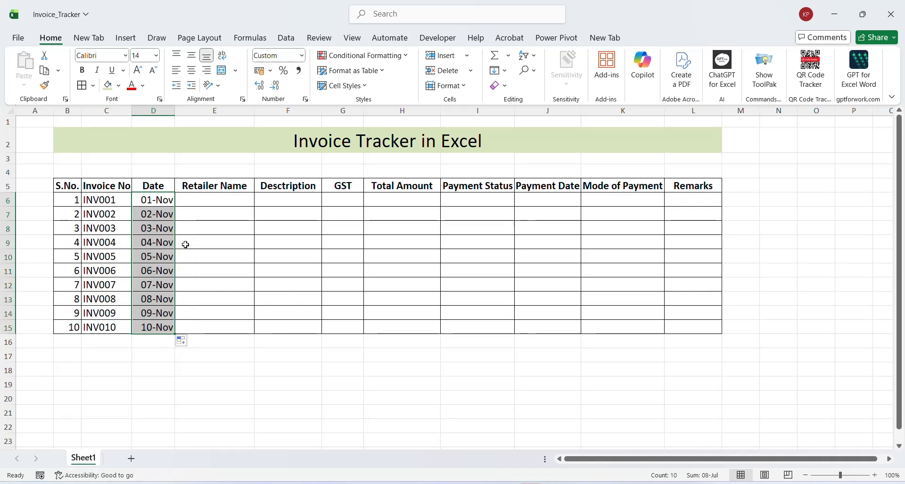
Step: Enter the retailer names Manish Company in cell E6 and Rahul Enterprises in cell E7
left_click(215, 195)
type("Manish")
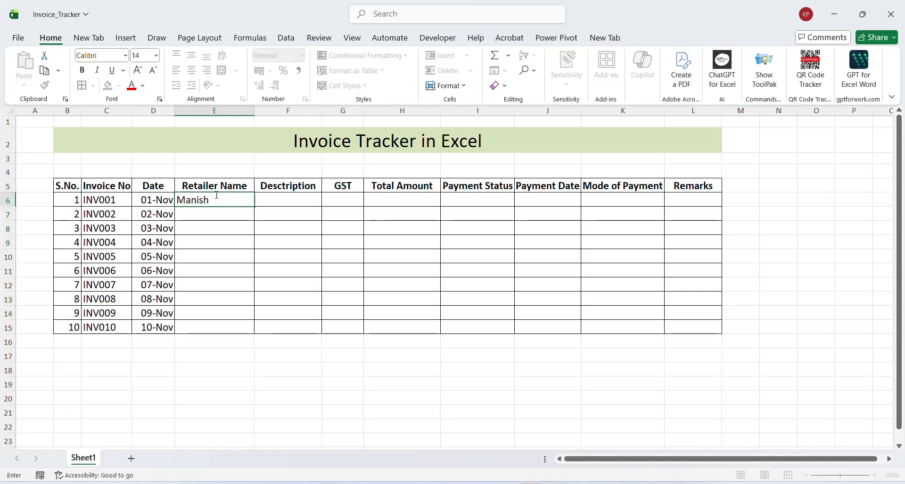
type(" Company")
key("Return")
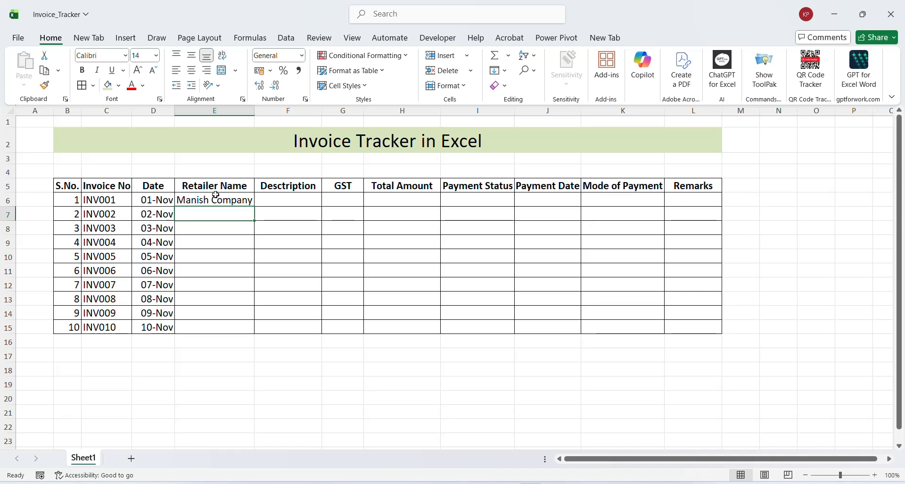
type("Rahul")
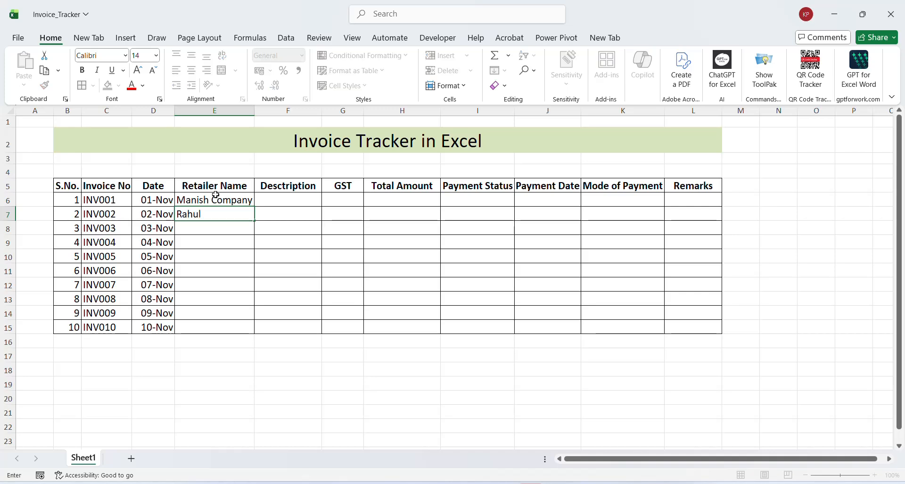
type(" Enterprises")
key("Return")
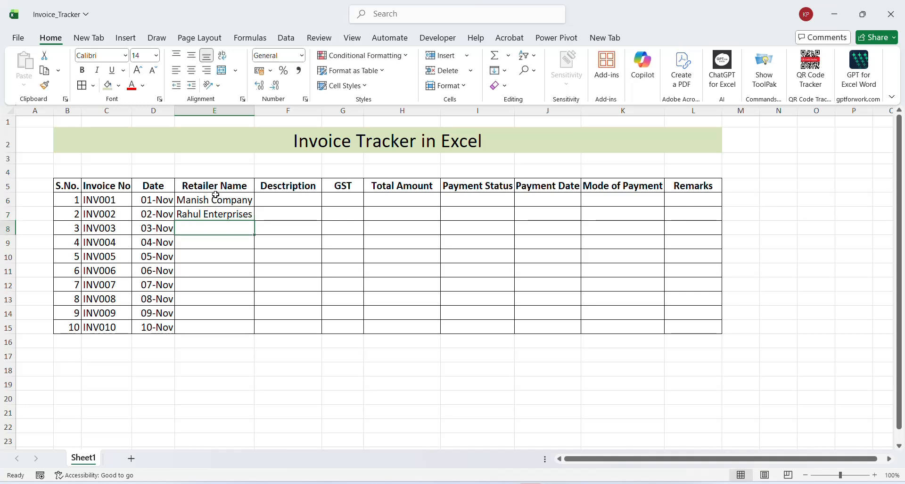
Step: Enter the retailer name Ankita Stationery in cell E8 and auto-fit the width of column E
type("Ankita")
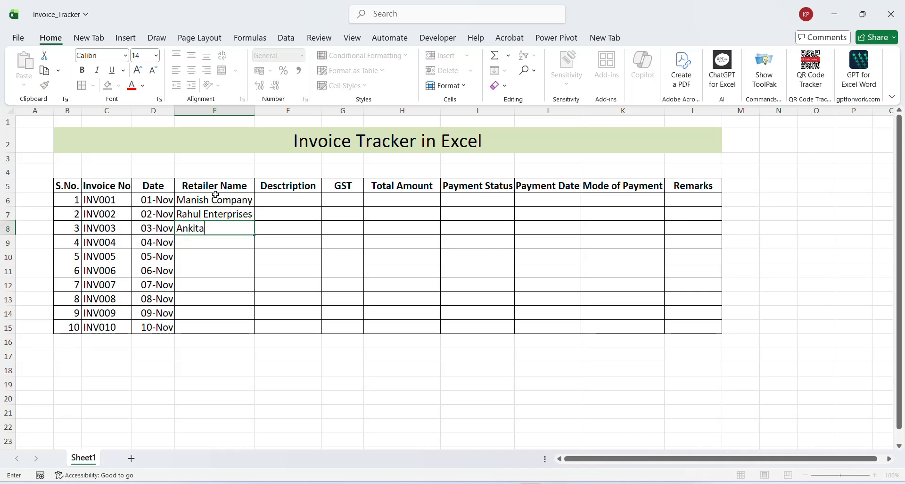
type(" Statioonery")
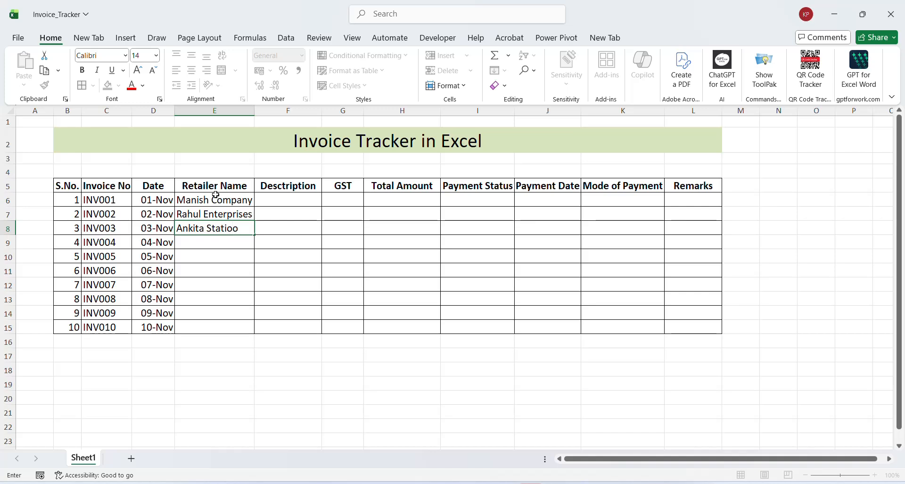
key("BackSpace")
key("BackSpace")
key("BackSpace")
key("BackSpace")
key("BackSpace")
type("nery")
key("Return")
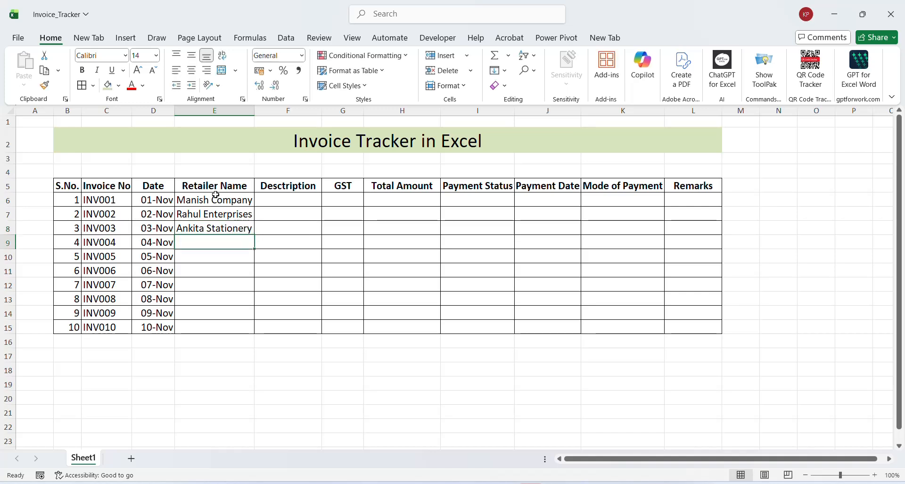
double_click(253, 115)
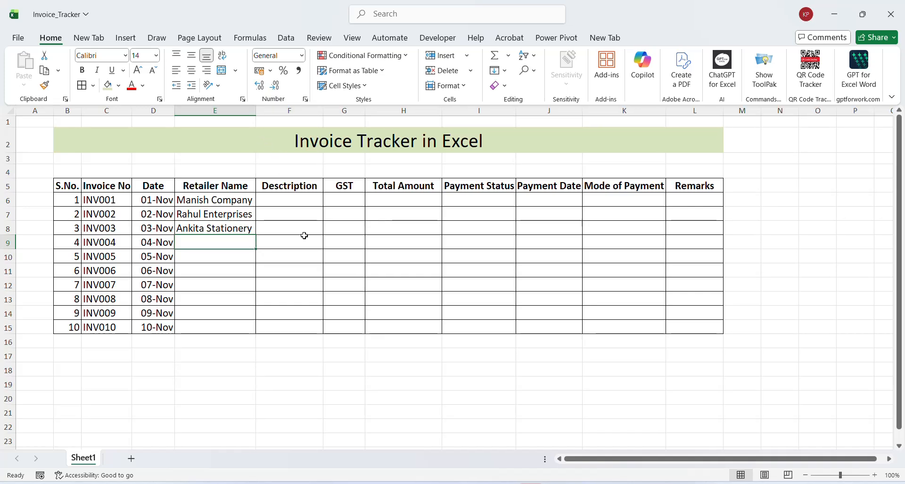
Step: Enter the retailer name Ram Sons in cell E9
type("Ram")
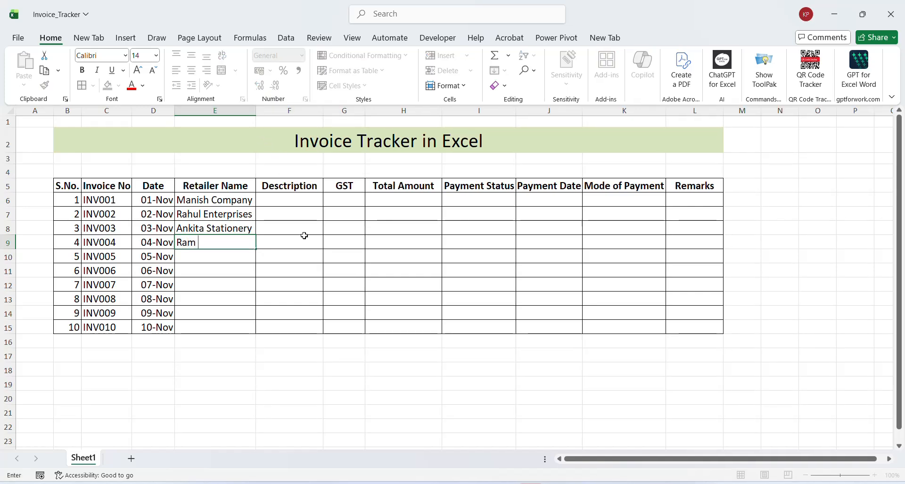
type(" Songh")
key("Return")
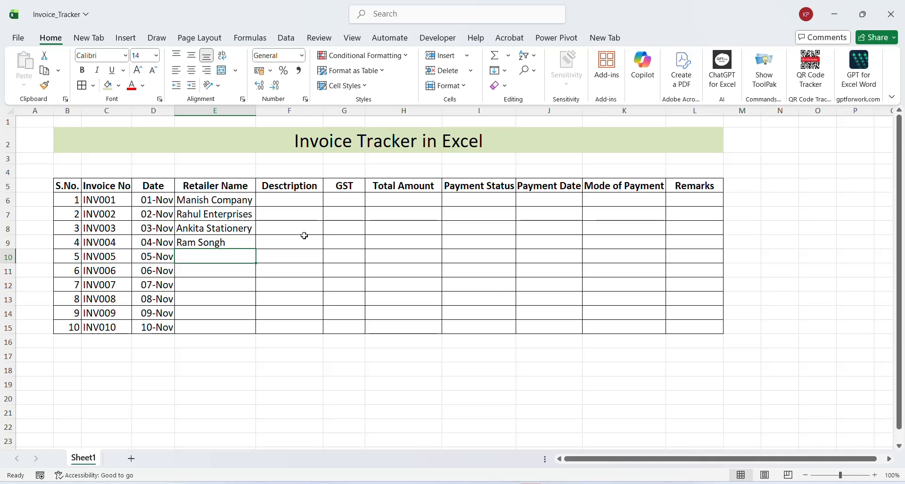
key("Up")
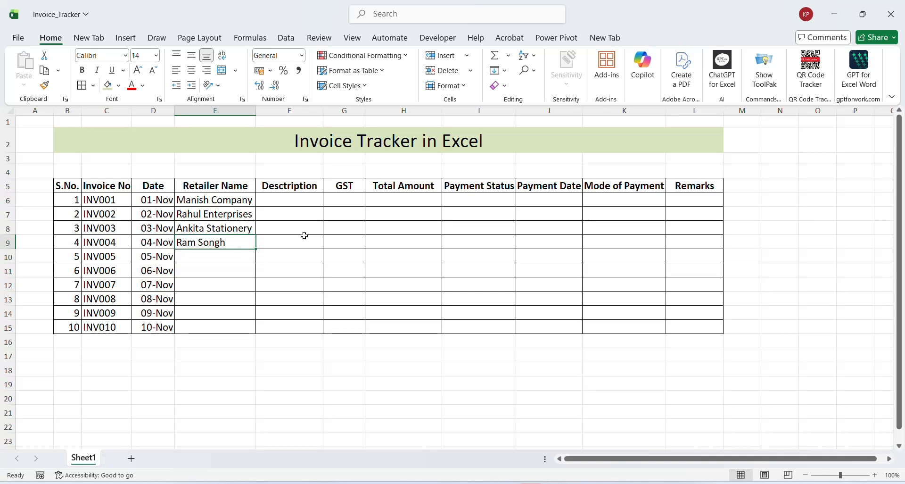
key("F2")
key("ctrl+shift+Left")
key("shift+Right")
key("shift+Right")
key("shift+Right")
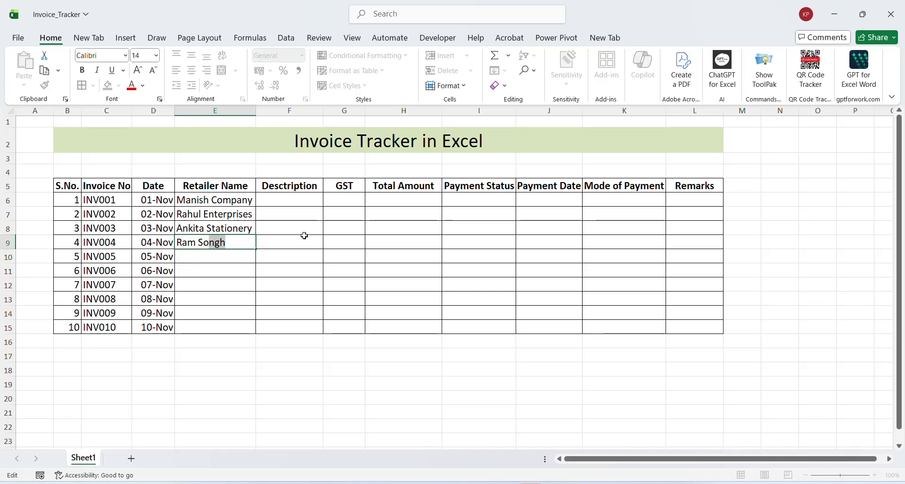
type("s")
key("Return")
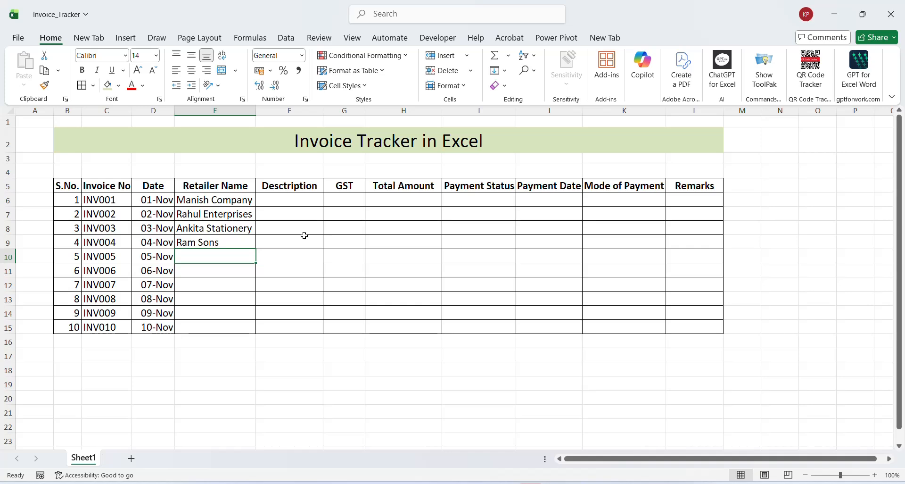
Step: Enter the retailer names Rahul & Bros in cell E10 and R K Co in cell E11
type("Rahul ")
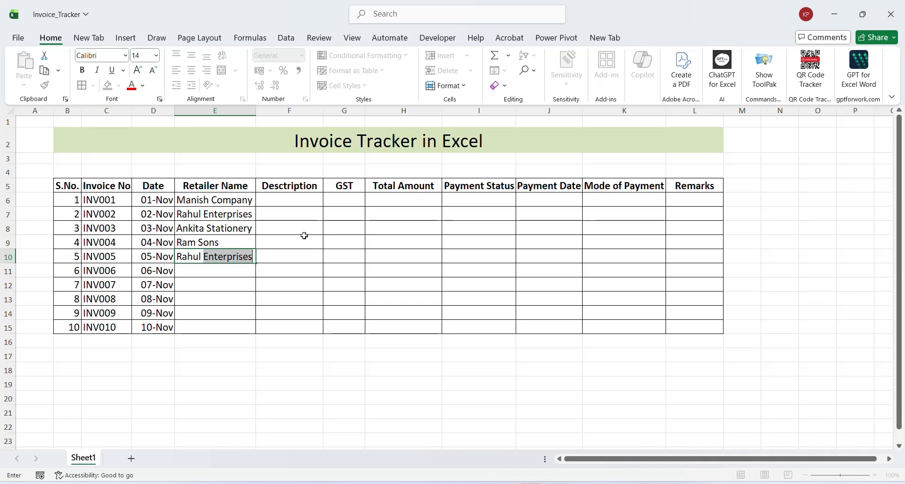
type("& Bros")
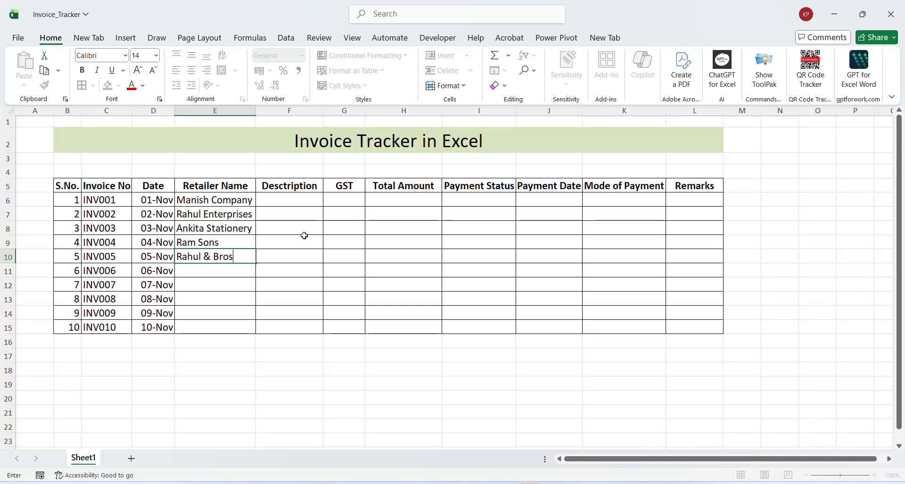
key("Return")
type("R ")
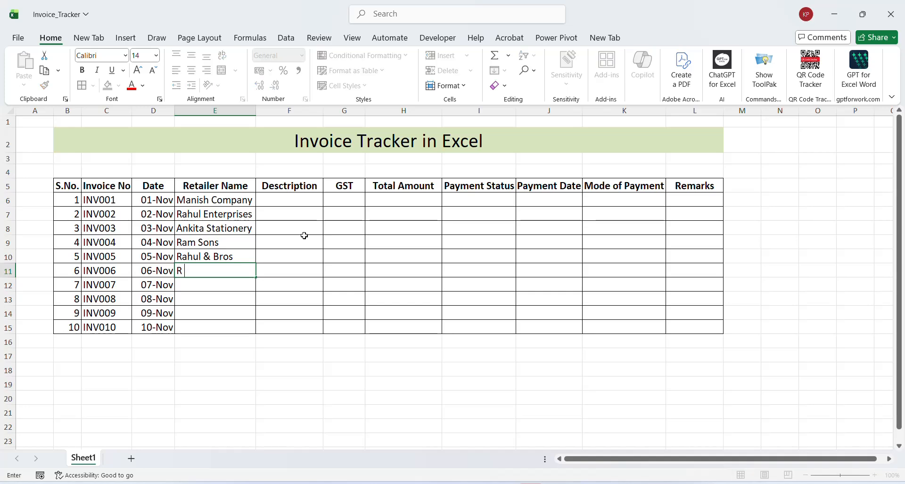
type("K Co")
key("Return")
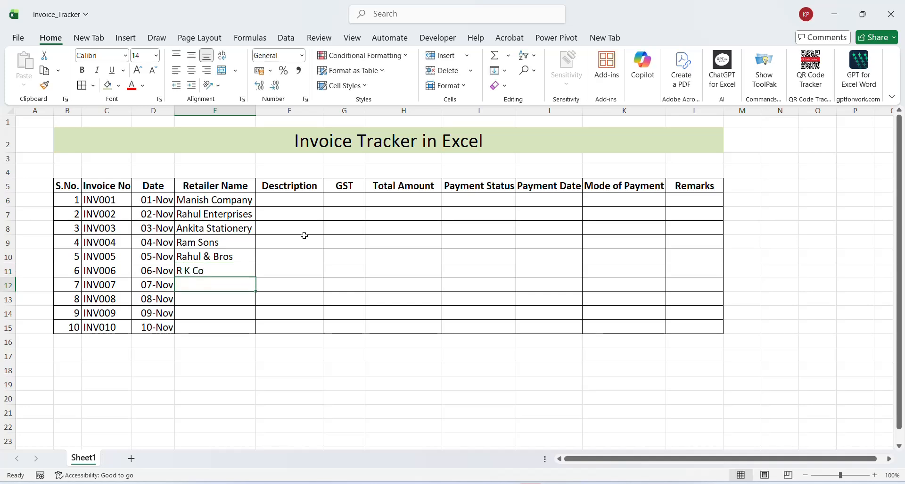
Step: Enter the retailer names AK Retailers in cell E12 and ABC Company in cell E13
type("AK")
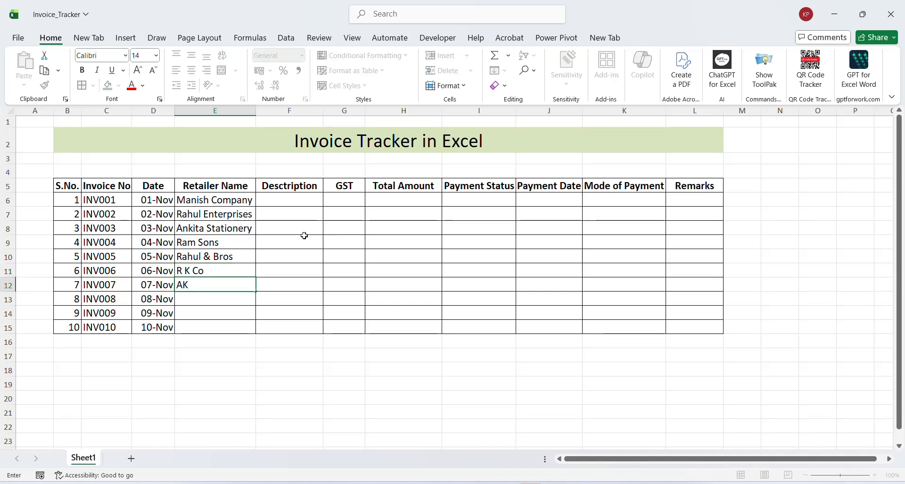
type(" Retailers")
key("Return")
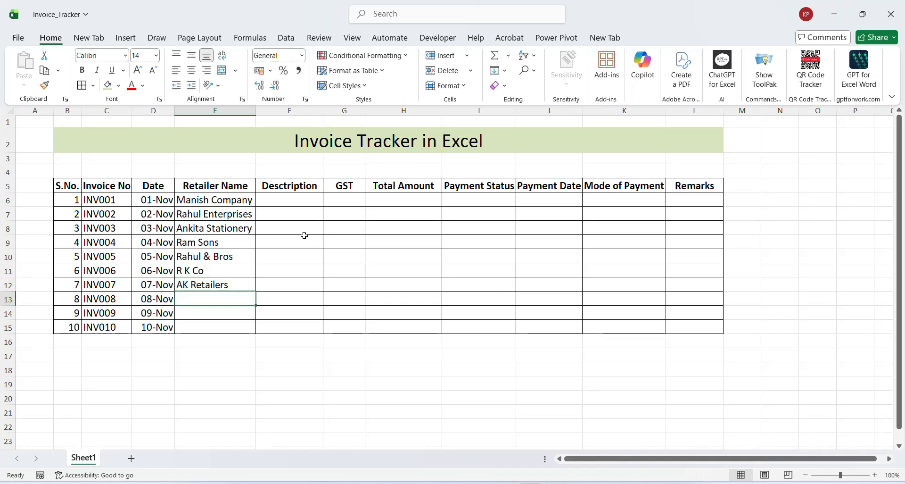
type("A")
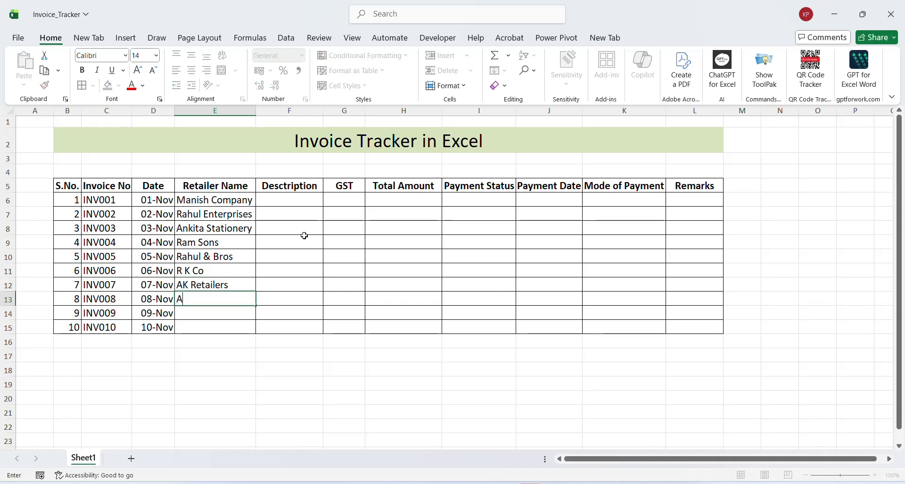
type("BC Company")
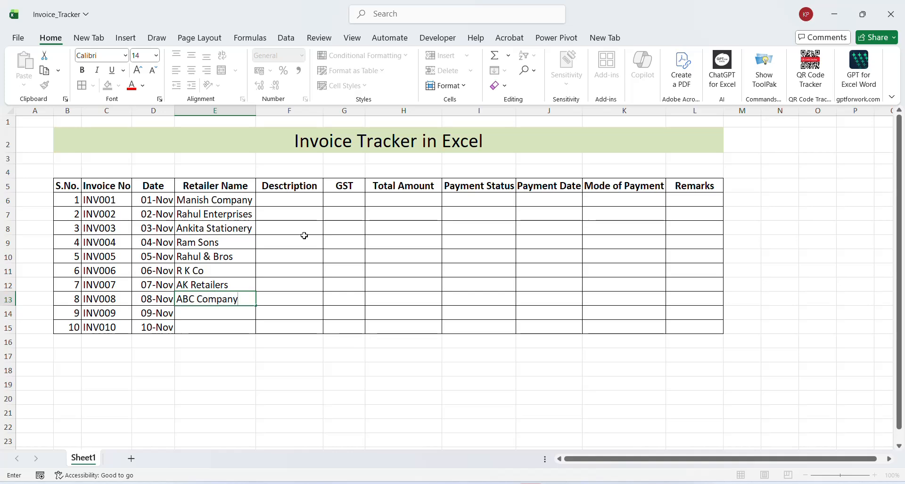
key("Return")
Step: Enter the retailer names Mayank Co in cell E14 and Tech M in cell E15
type("Mayank")
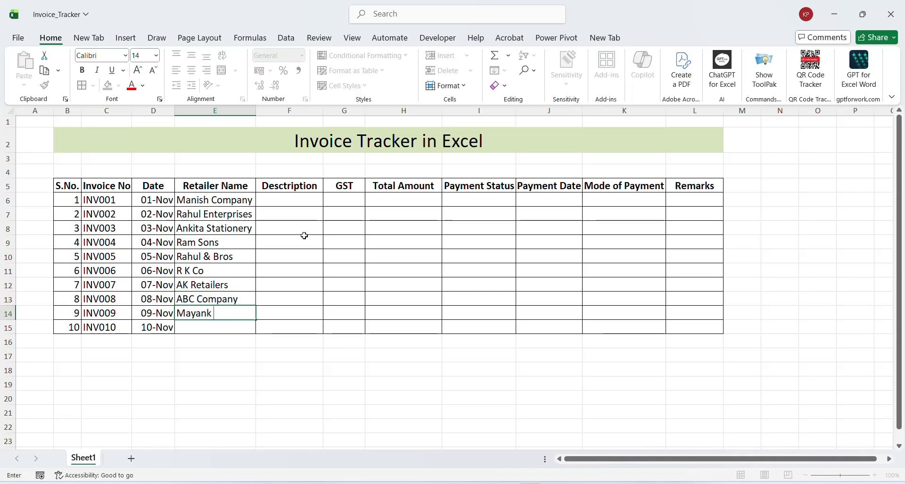
type(" Co")
key("Return")
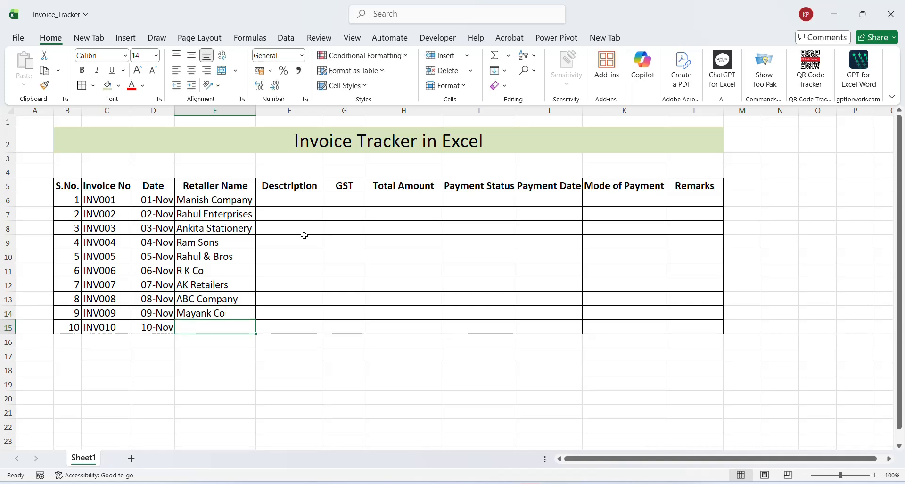
type("Te")
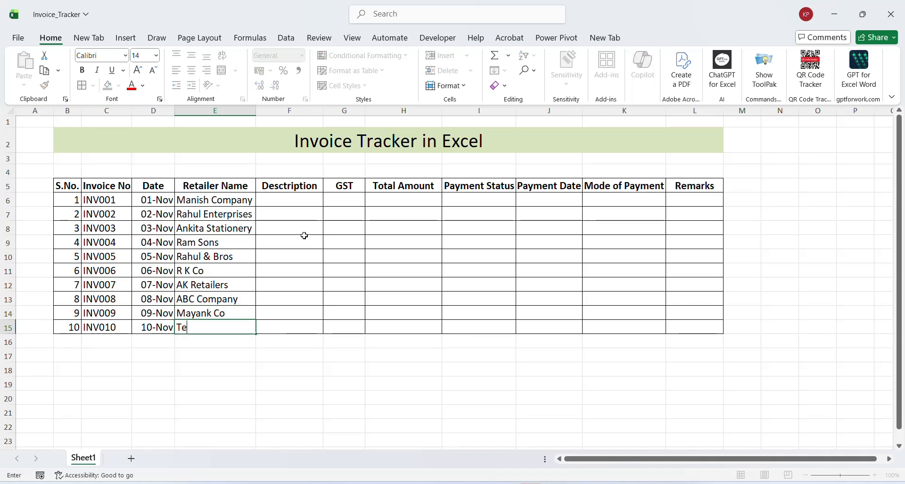
type("ch M")
key("Return")
Step: Center the retailer names in cells E6 to E15 horizontally
key("ctrl+Up")
key("ctrl+Up")
key("Down")
key("ctrl+shift+Down")
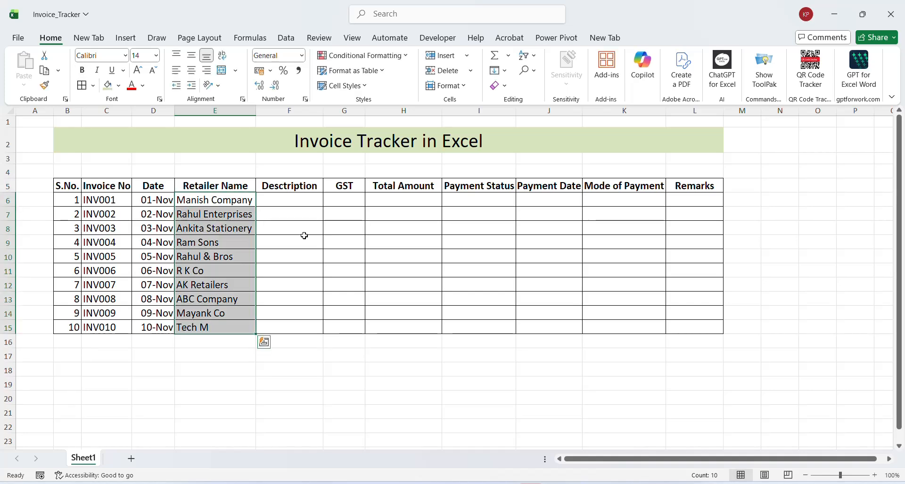
left_click(193, 78)
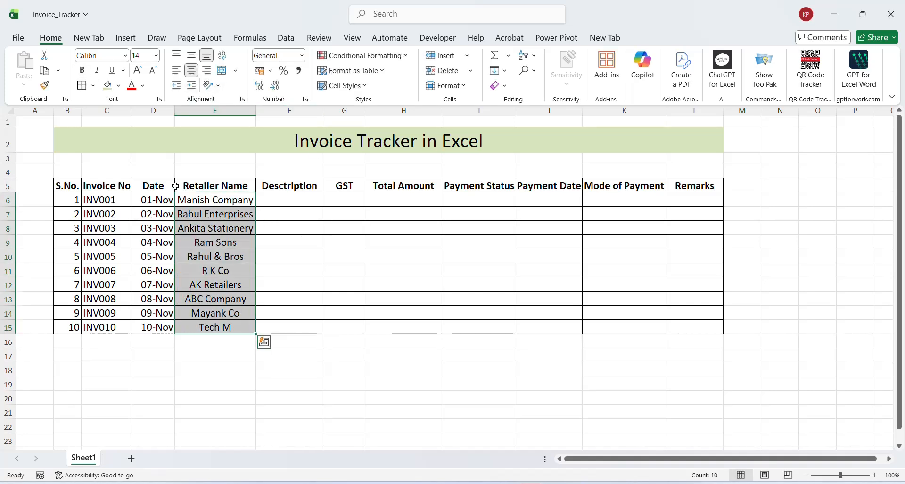
Step: Widen the description column F slightly and enter LED, LCD and AC in cells F6 to F8
left_click(262, 201)
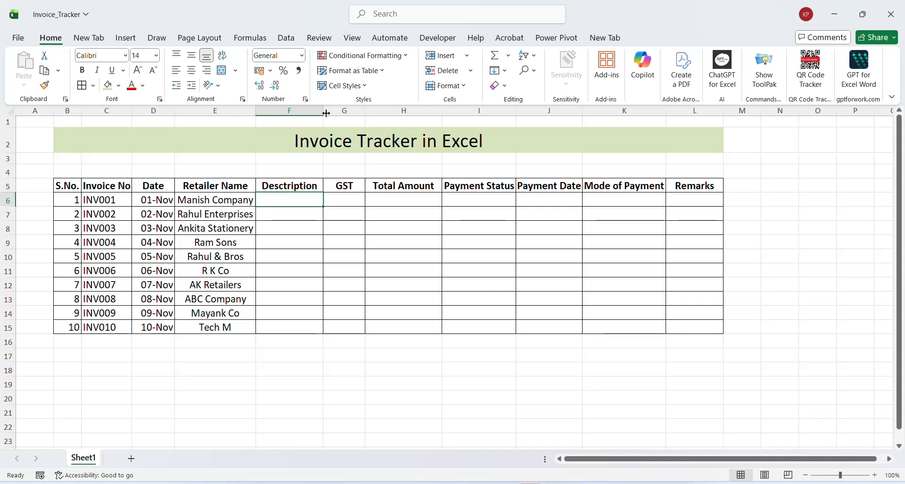
left_click_drag(327, 119, 340, 119)
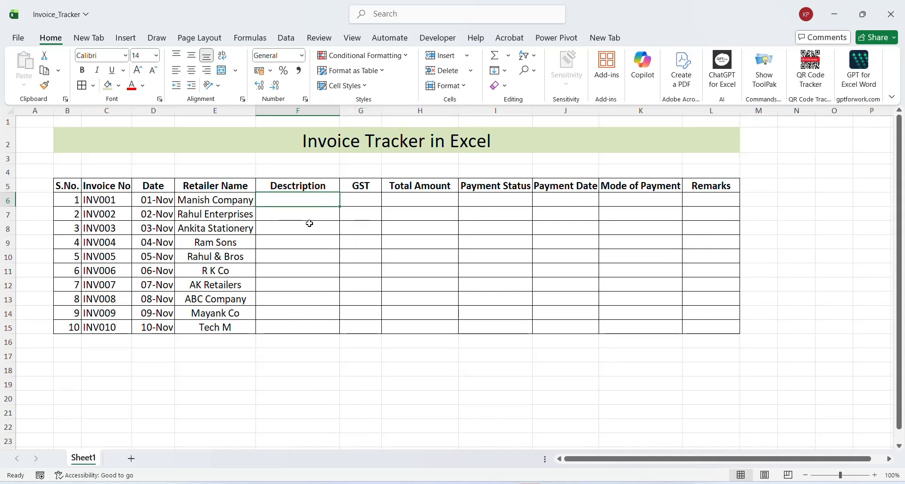
type("LED")
key("Return")
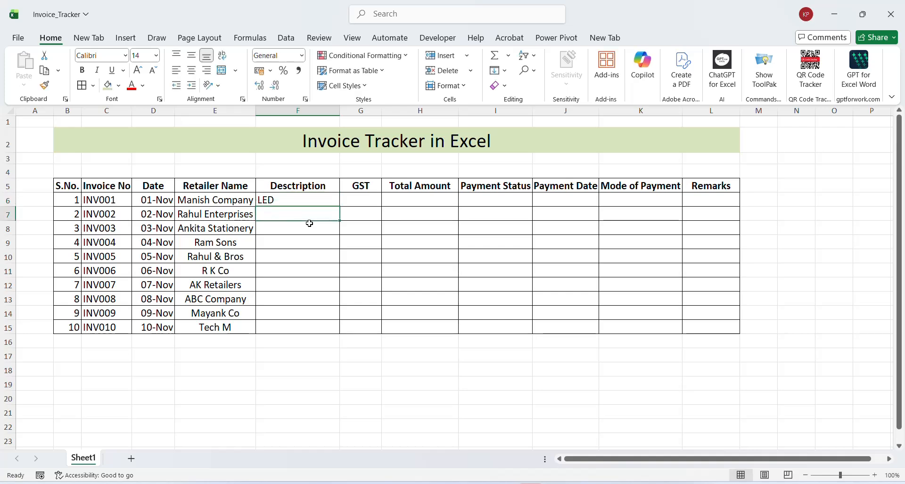
type("LCD")
key("Return")
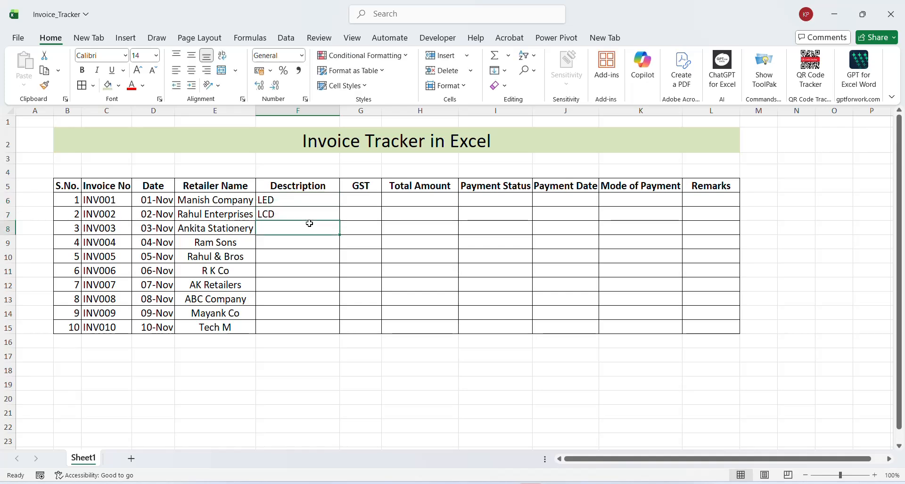
type("AC")
key("Return")
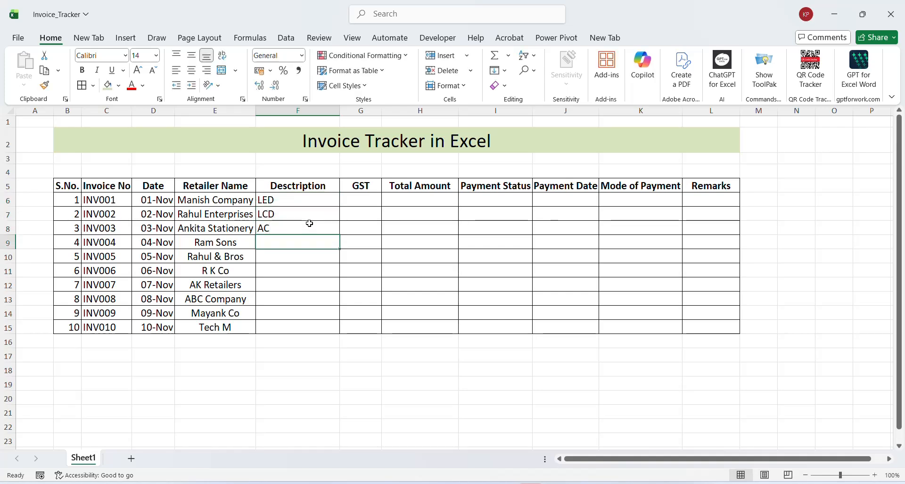
Step: Enter the descriptions Washing Machine, Mixer Grinder and Juicer Mixer Grinder in cells F9 to F11
type("Washing Machine")
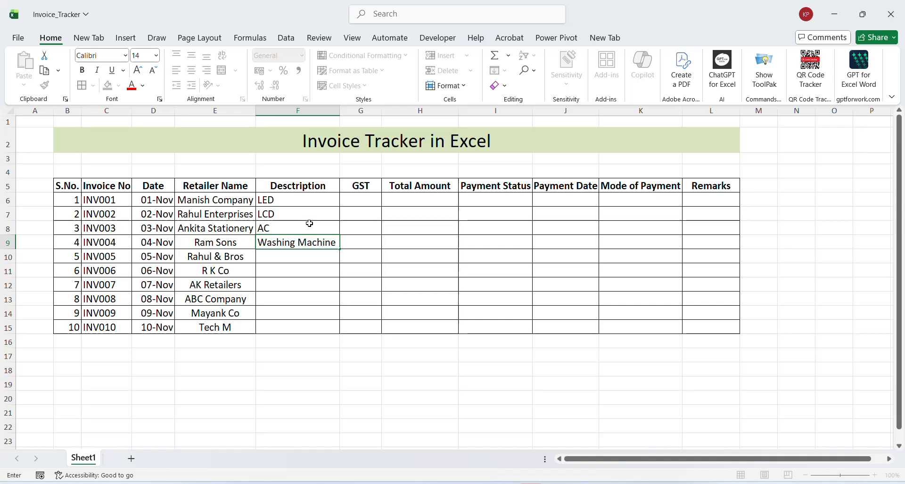
key("Return")
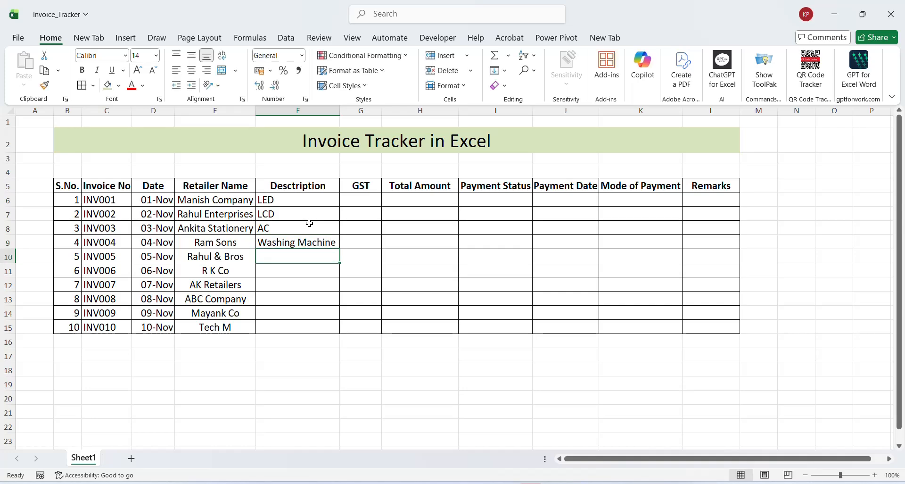
type("Mixe")
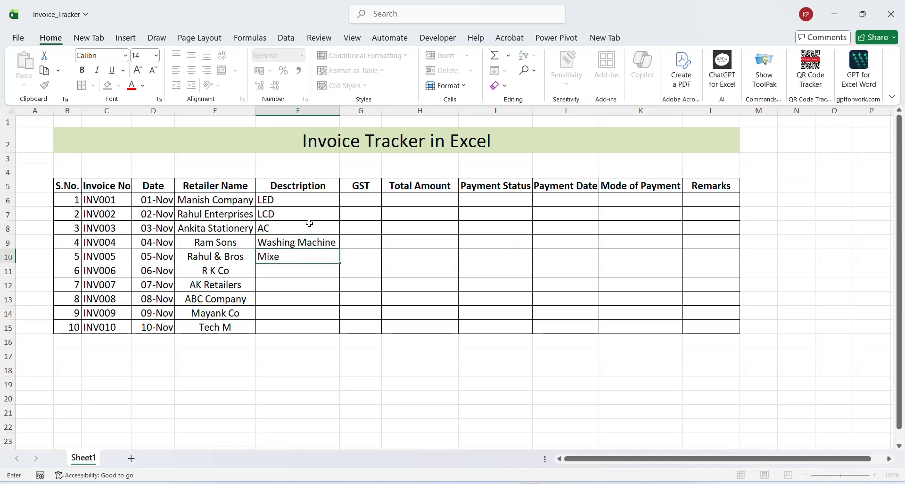
type("r Grinder")
key("Return")
type("Juicer Mix")
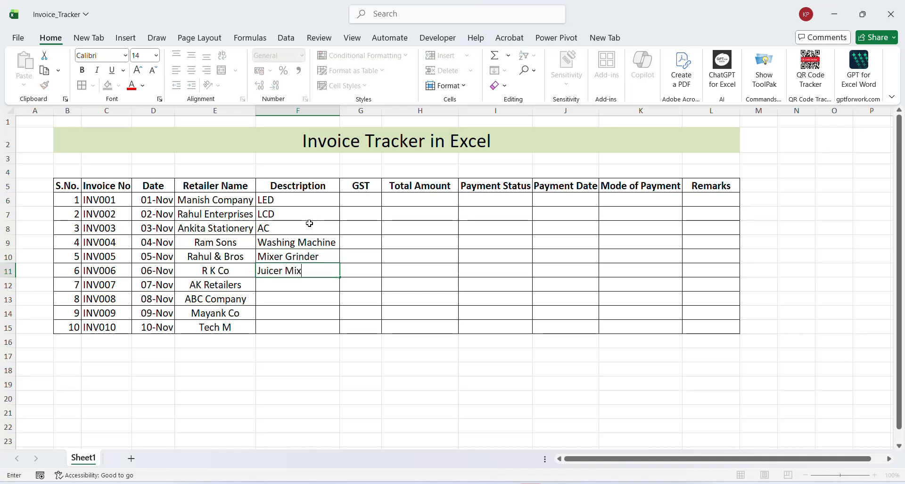
type("er Grinder")
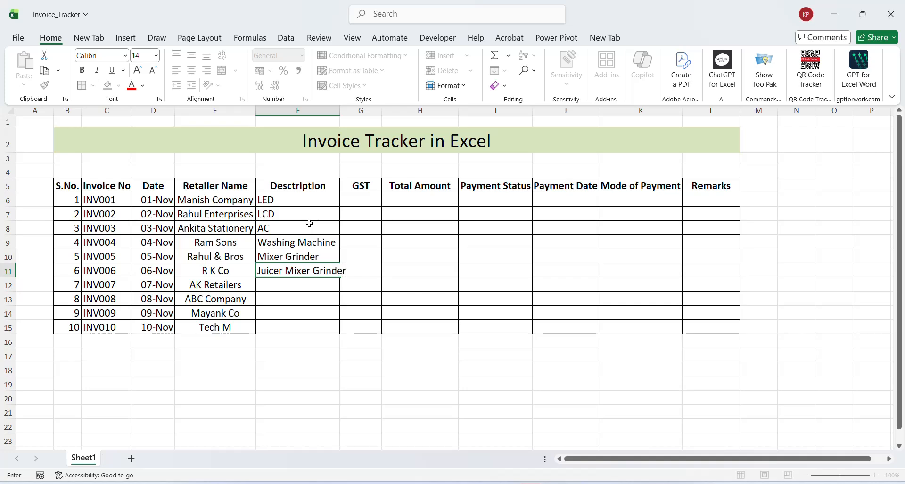
key("Return")
Step: Enter the descriptions Home Theatre, Music System and Blutooth Speaker in cells F12 to F14
type("Home Theatre")
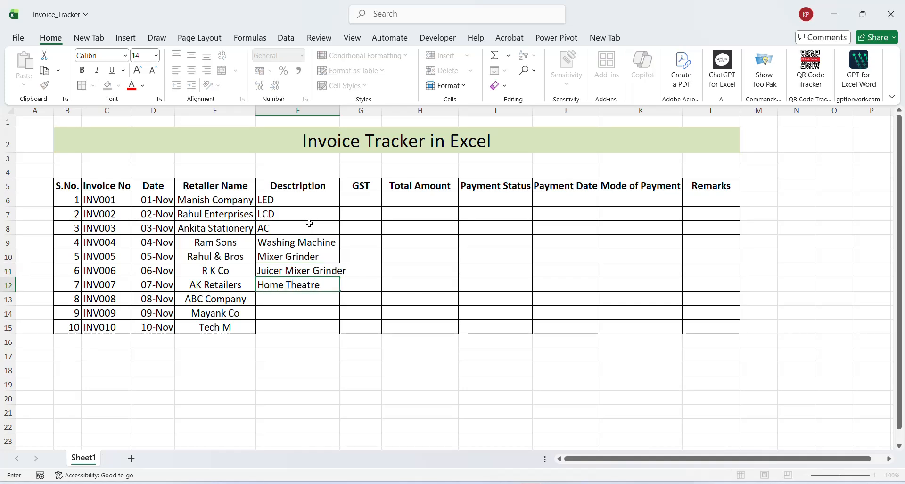
key("Return")
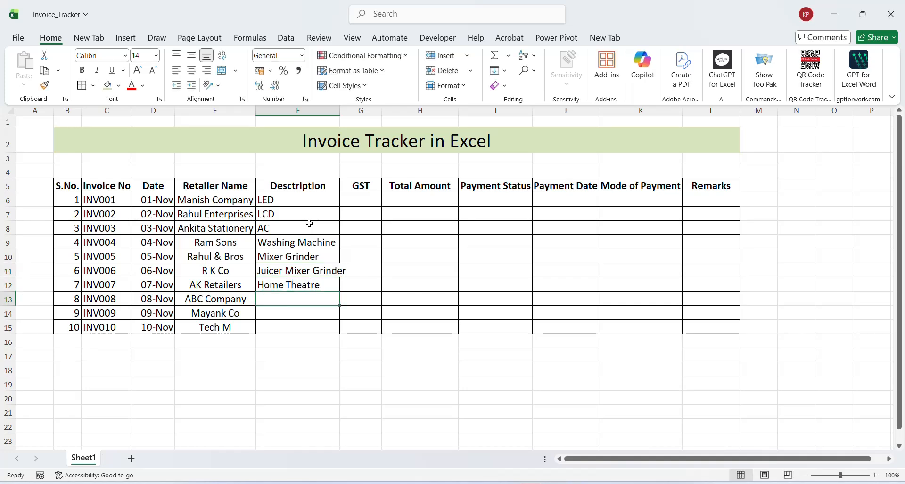
type("Music System")
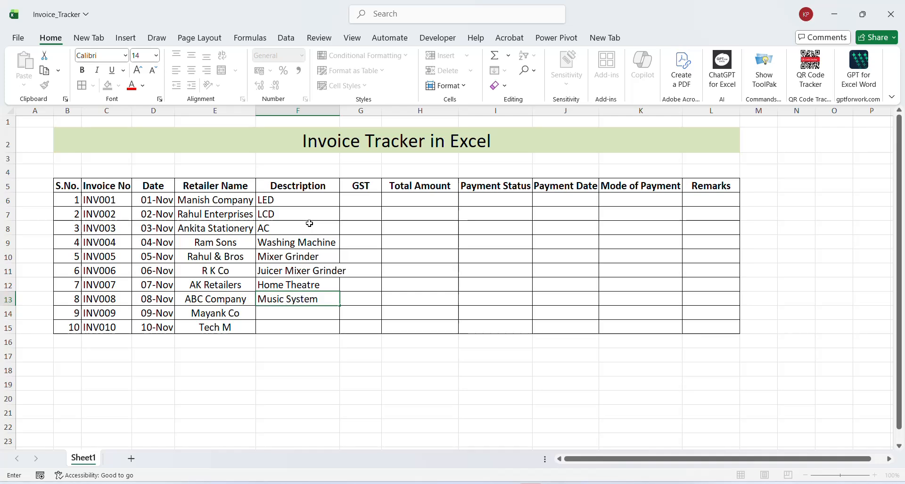
key("Return")
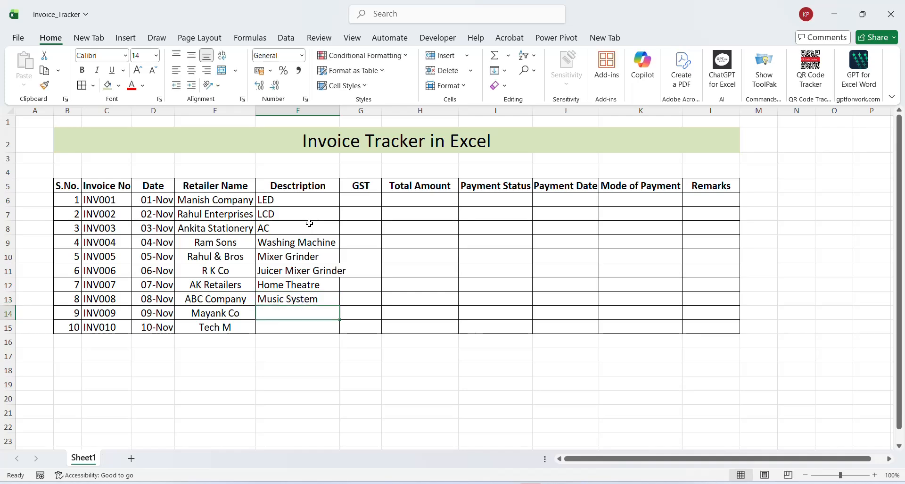
type("Blutooth S")
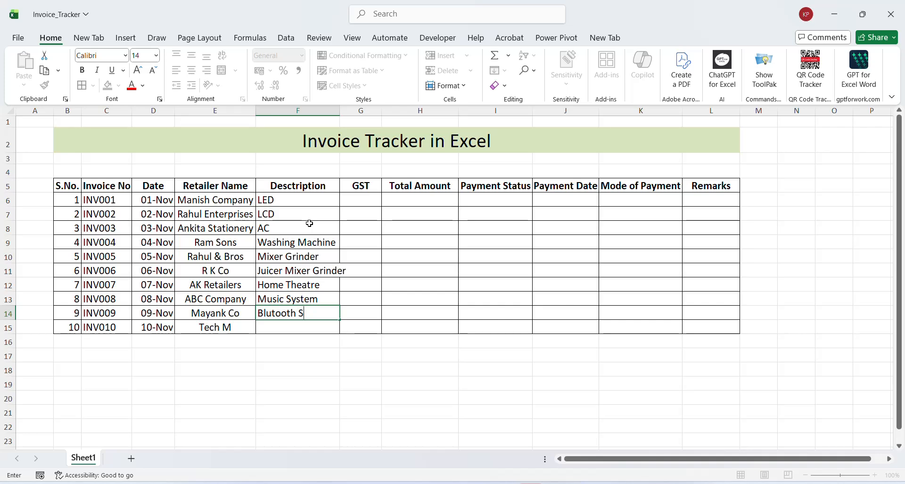
type("pe")
key("Caps_Lock")
type("KE")
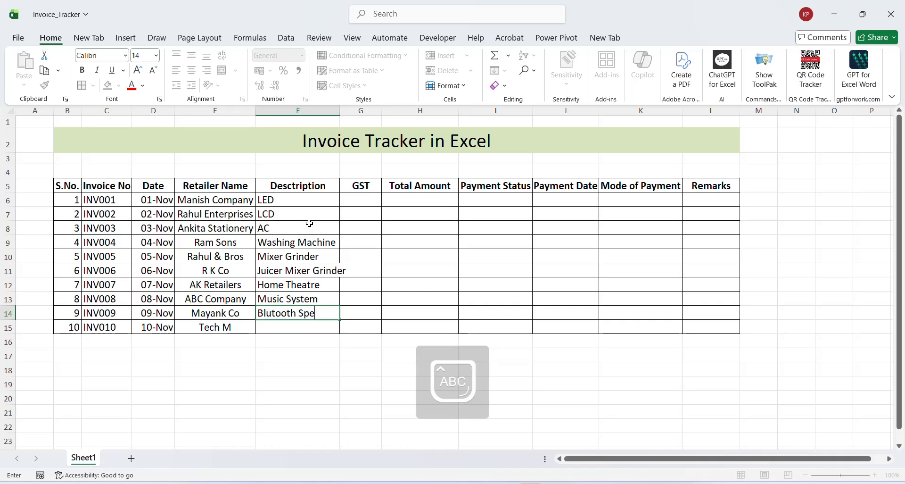
type("aker")
key("Return")
Step: Widen column F to fit its longest description and center cells F6 to F15 horizontally
left_click_drag(340, 115, 350, 116)
left_click(295, 208)
left_click(295, 206)
key("ctrl+shift+Down")
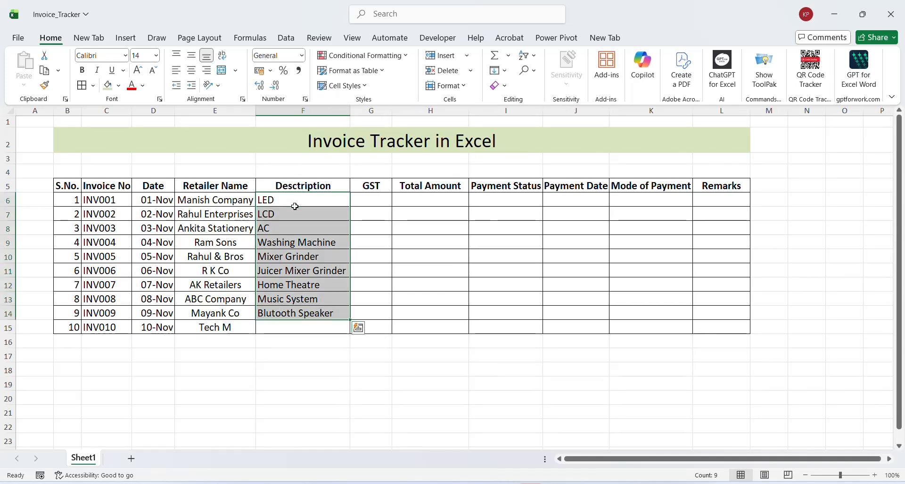
key("shift+Down")
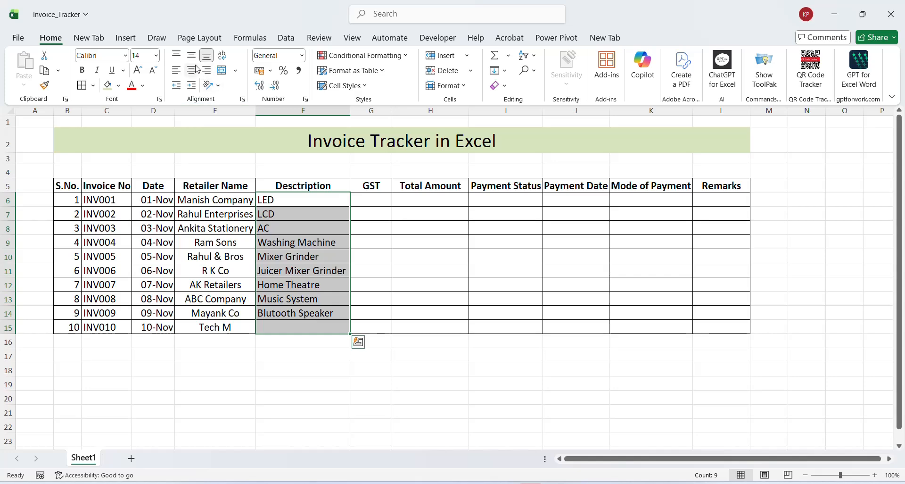
left_click(195, 68)
Step: Enter the description Mobile Phone in cell F15
left_click(290, 327)
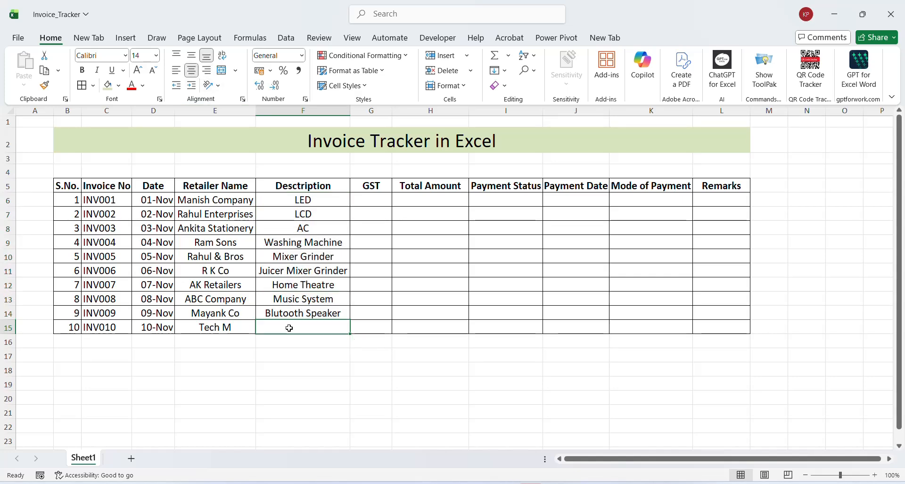
type("Mobile P")
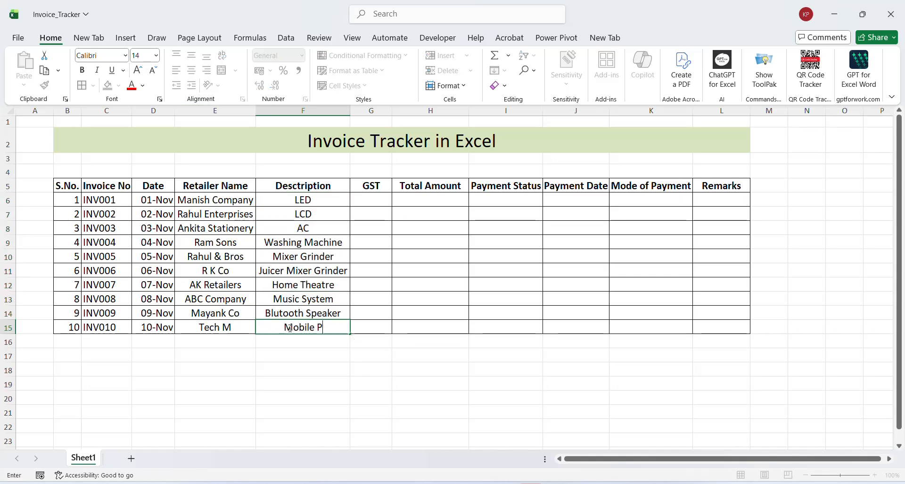
type("hone")
key("Return")
Step: Change the GST header in cell G5 to GST %
key("Up")
key("Up")
key("Up")
key("Up")
key("Up")
key("Up")
key("Up")
key("Up")
key("Up")
key("Up")
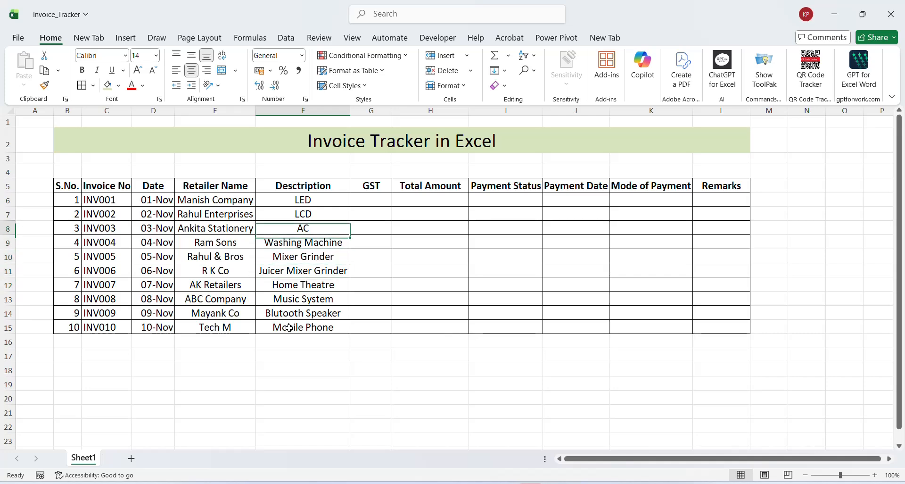
key("Right")
key("Up")
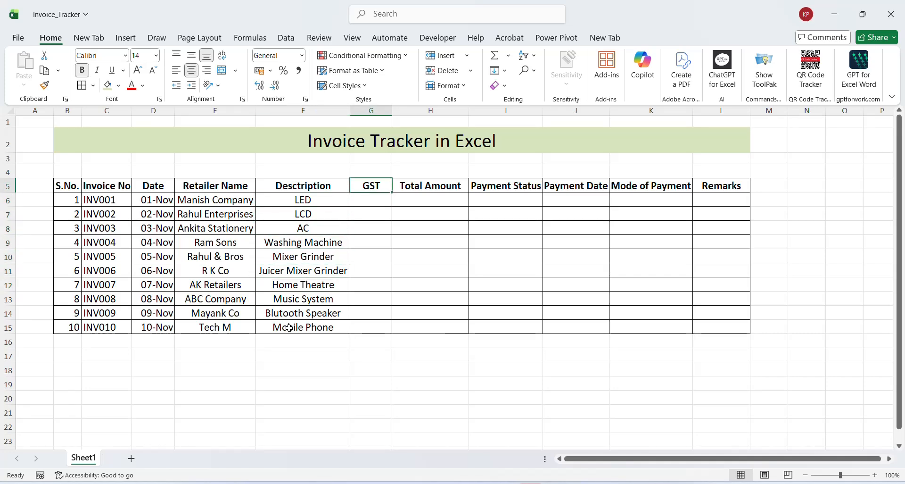
key("F2")
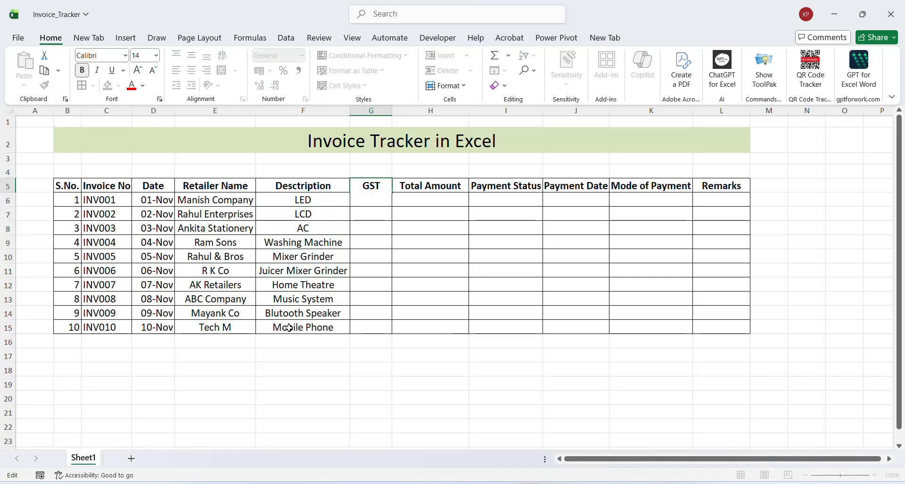
type("%")
key("Return")
Step: Enter a GST rate of 8 in cell G6, copy it down to G15 and center the values
type("8")
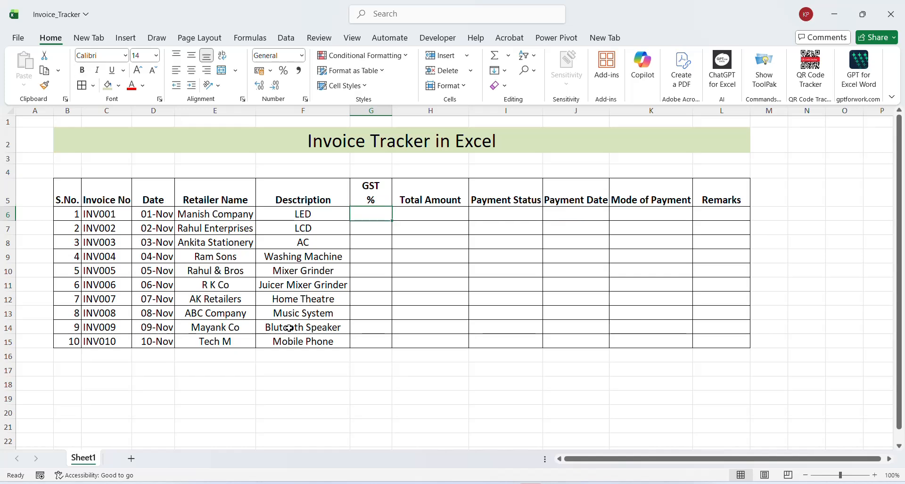
key("Return")
key("Up")
key("ctrl+c")
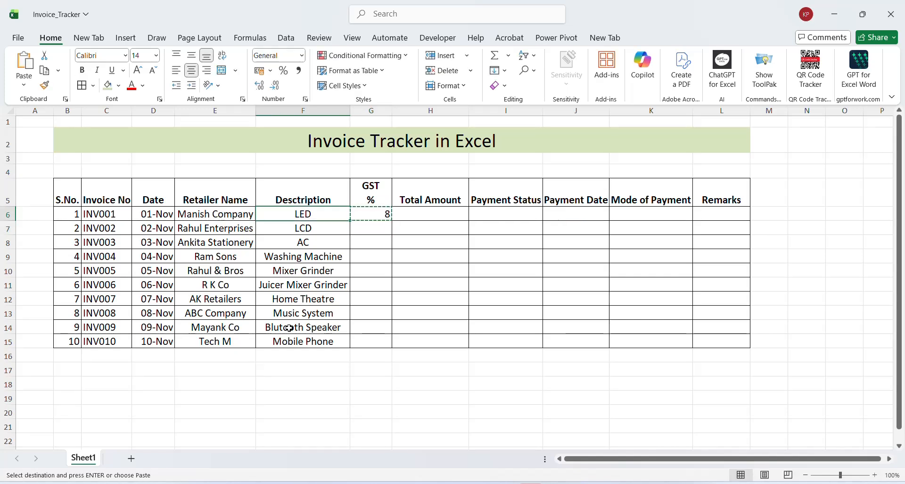
key("shift+Down")
key("shift+Down")
key("shift+Down")
key("shift+Down")
key("shift+Down")
key("shift+Down")
key("shift+Down")
key("shift+Down")
key("shift+Down")
key("ctrl+v")
key("Escape")
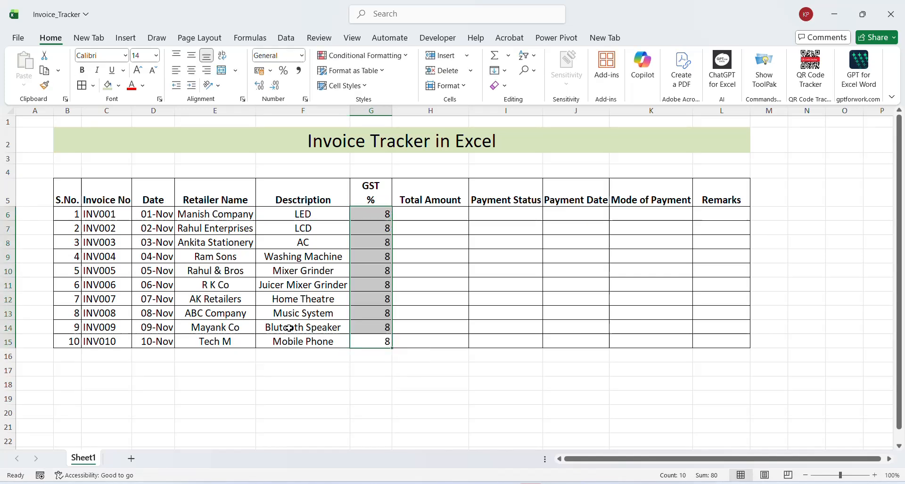
left_click(191, 70)
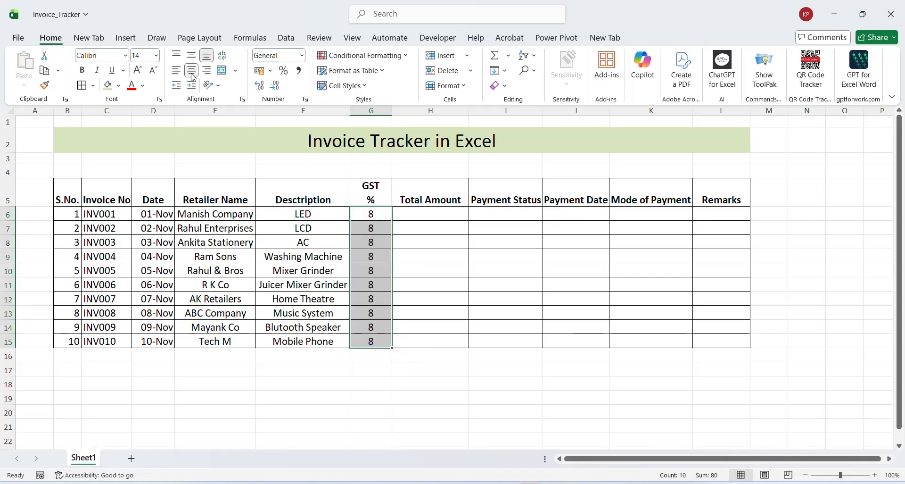
Step: Insert a blank column between the Total Amount and Payment Status columns
left_click(412, 220)
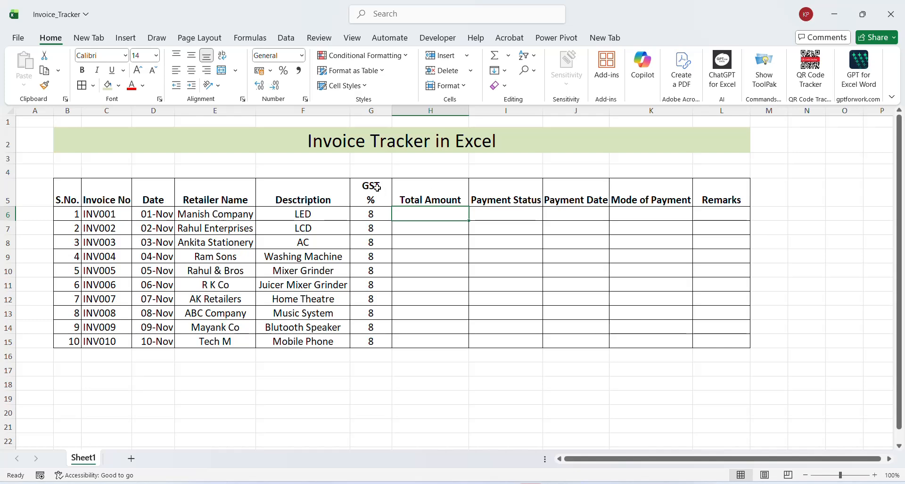
left_click(493, 110)
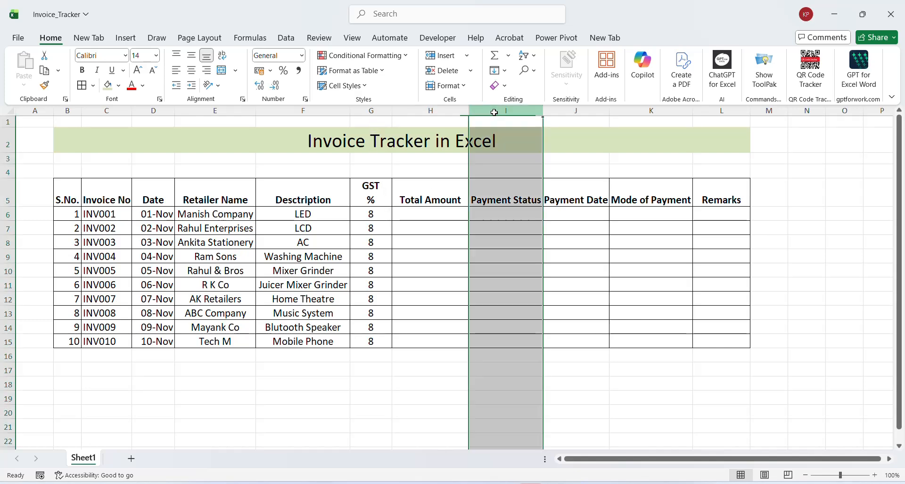
key("ctrl+shift+plus")
Step: Move the GST % header and its values from G5:G15 into the blank column at I5:I15
left_click(371, 191)
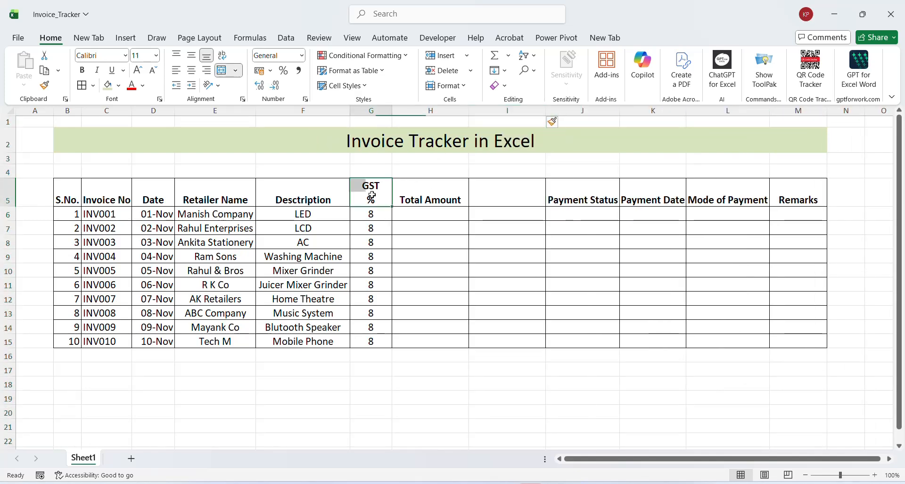
key("ctrl+shift+Down")
key("ctrl+c")
key("Right")
key("Right")
key("ctrl+v")
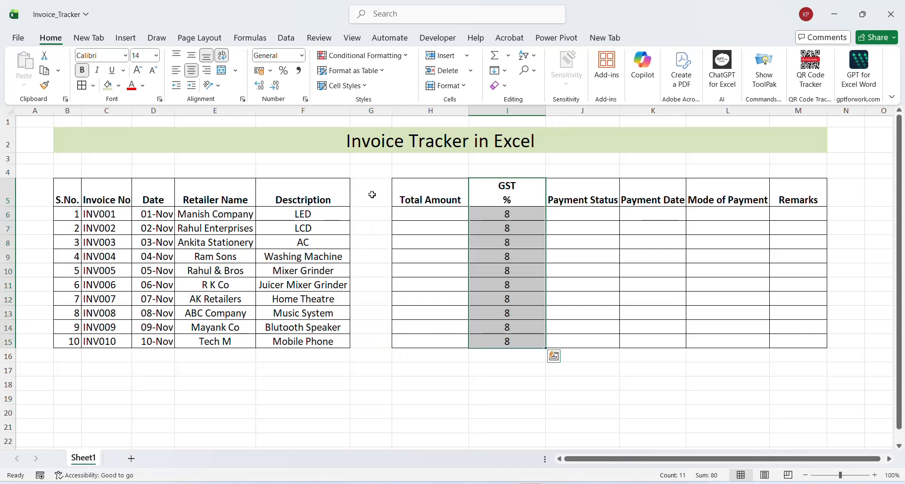
Step: Delete the emptied column G so that Total Amount directly follows the description column
key("Left")
key("Left")
key("ctrl+space")
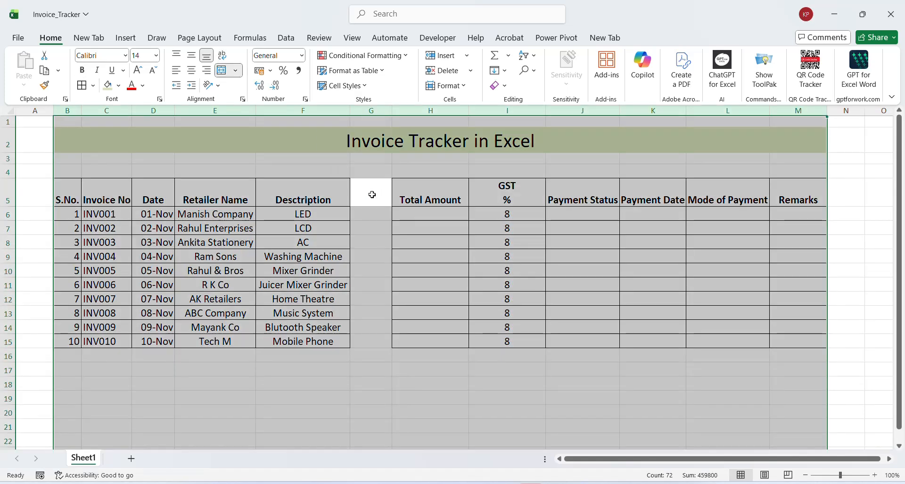
left_click(377, 109)
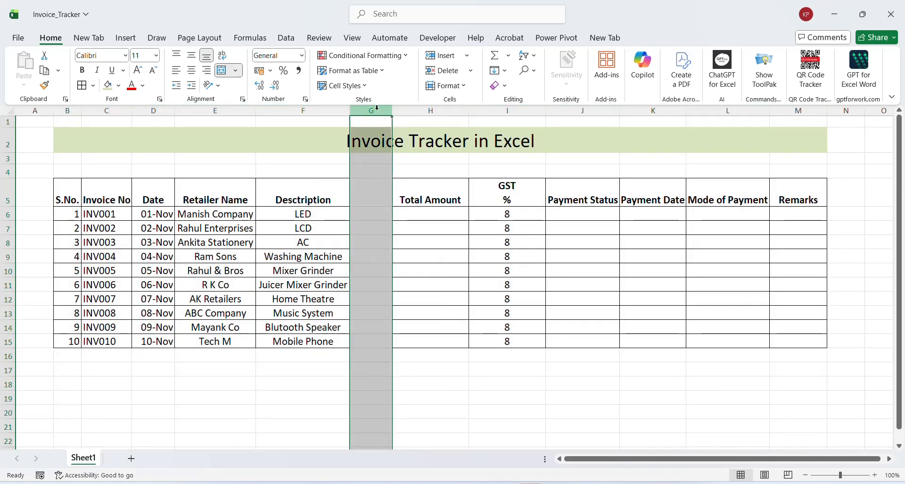
key("ctrl+minus")
Step: Enter the formula =RANDBETWEEN(25000,45000) in cell G6 under Total Amount
key("Down")
key("Down")
key("Down")
key("Down")
key("Down")
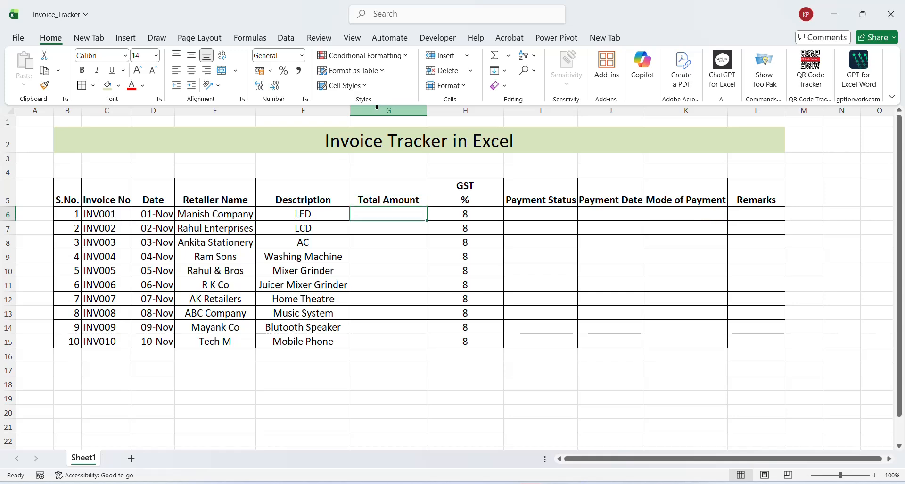
type("=rand")
key("Down")
key("Down")
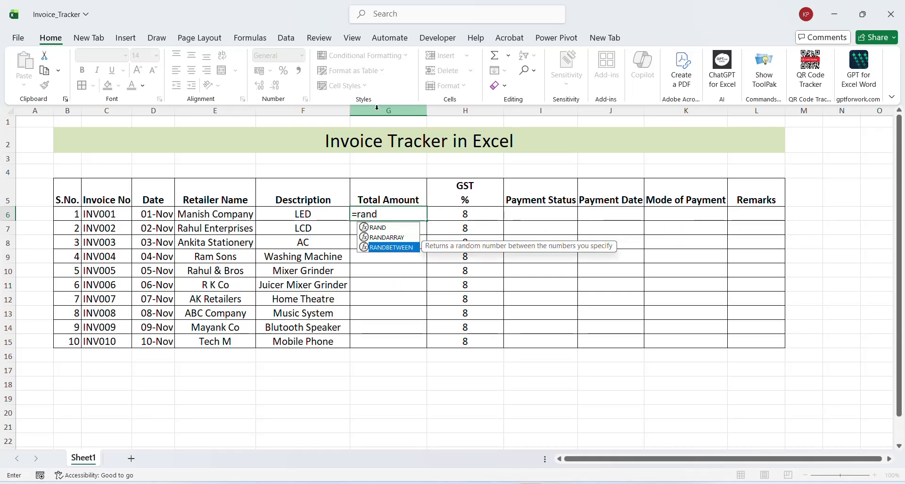
key("Tab")
type("25000")
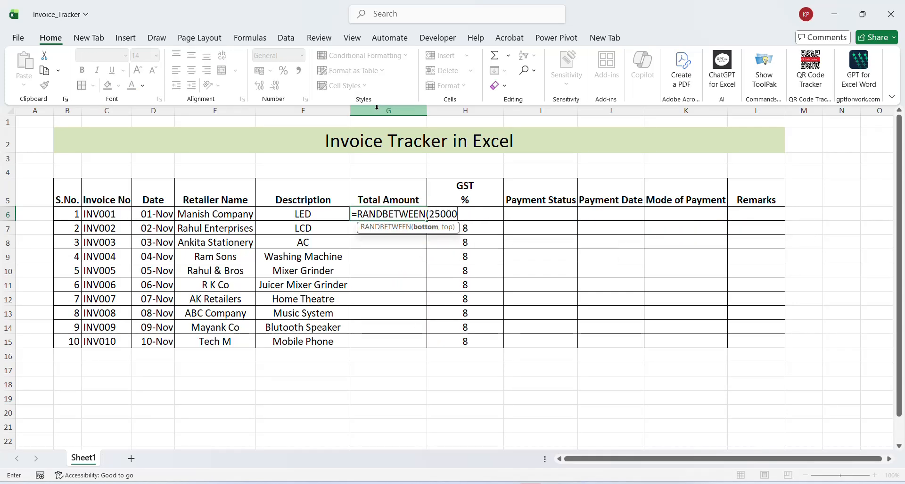
type(",4500")
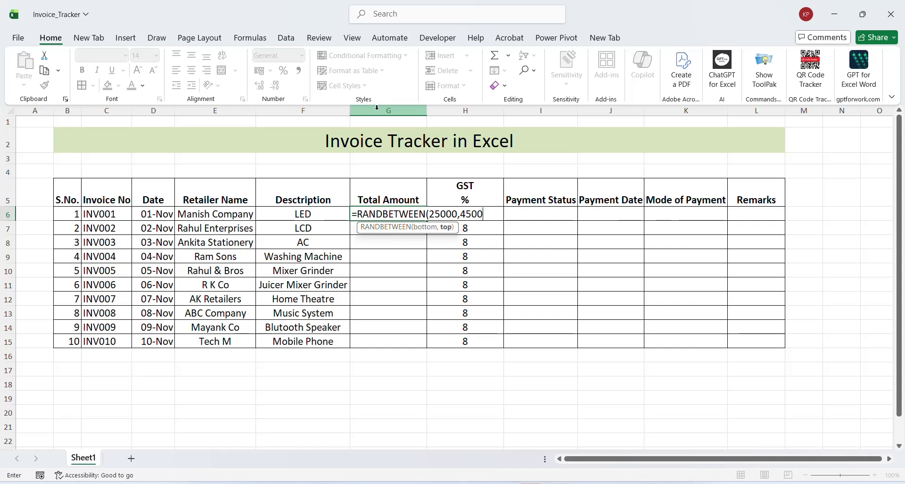
type("0)")
key("Return")
Step: Copy the random amount formula from cell G6 down to cell G15
key("Up")
key("ctrl+c")
key("Left")
key("ctrl+Down")
key("Right")
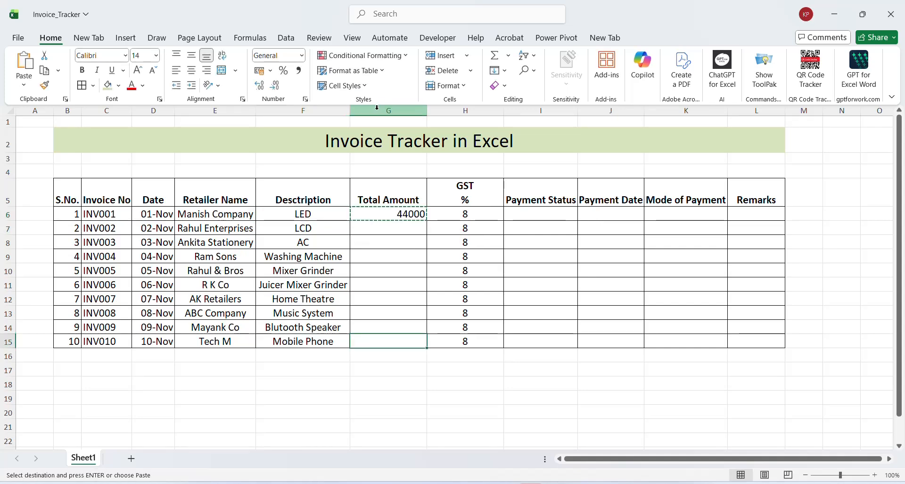
key("ctrl+shift+Up")
key("Return")
Step: Replace the random amount formulas in G6:G15 with their fixed values and center them horizontally
key("ctrl+c")
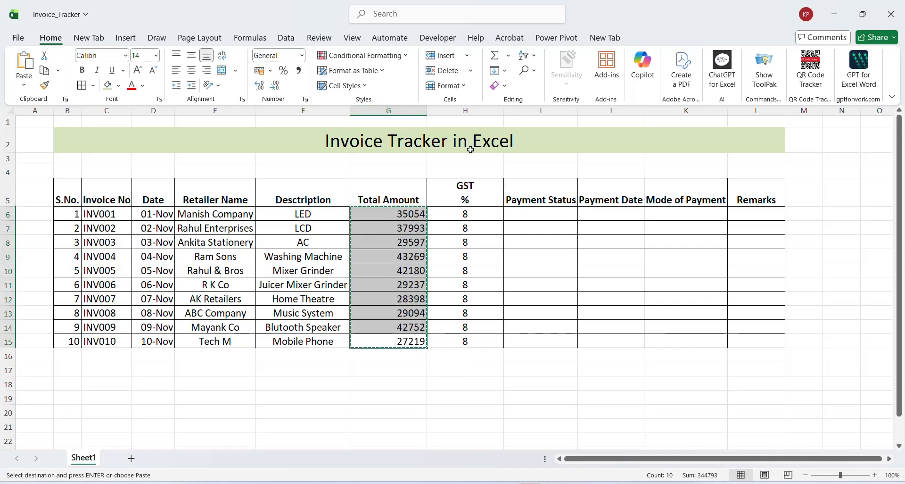
right_click(389, 289)
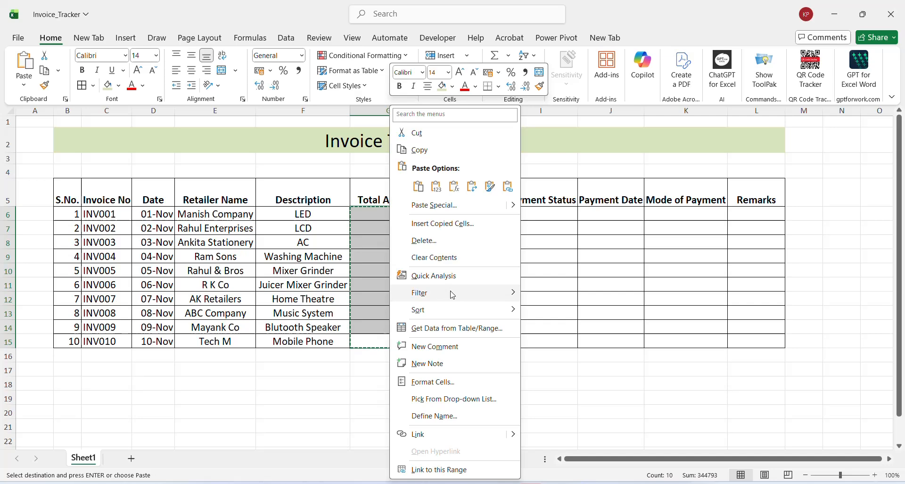
left_click(436, 187)
key("Escape")
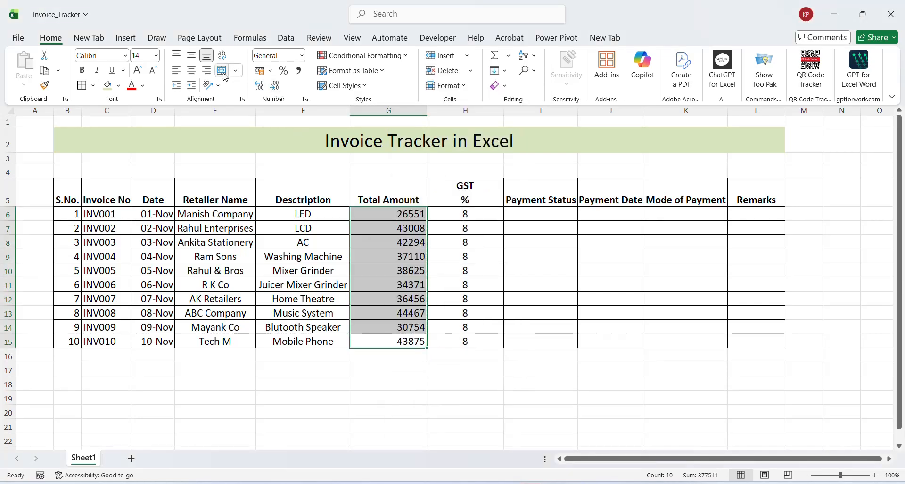
left_click(191, 70)
left_click(397, 213)
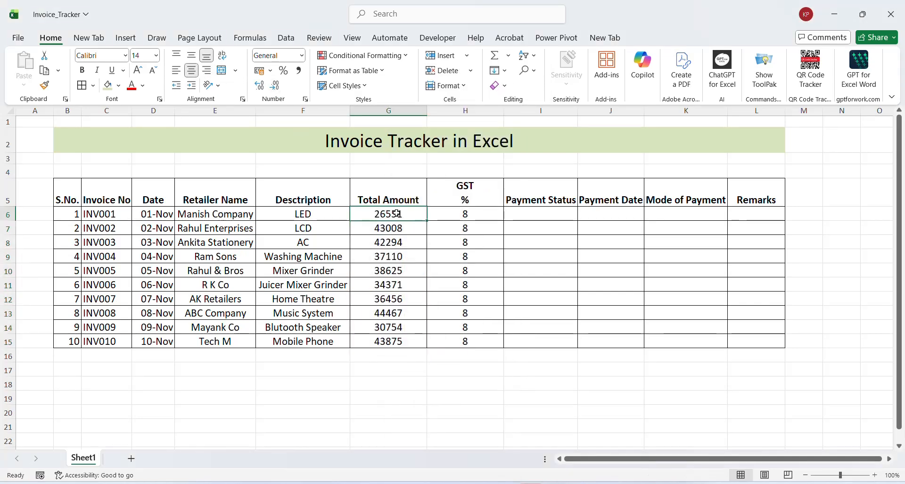
double_click(398, 213)
key("Right")
key("Right")
key("Right")
key("Right")
key("Right")
key("Right")
key("Right")
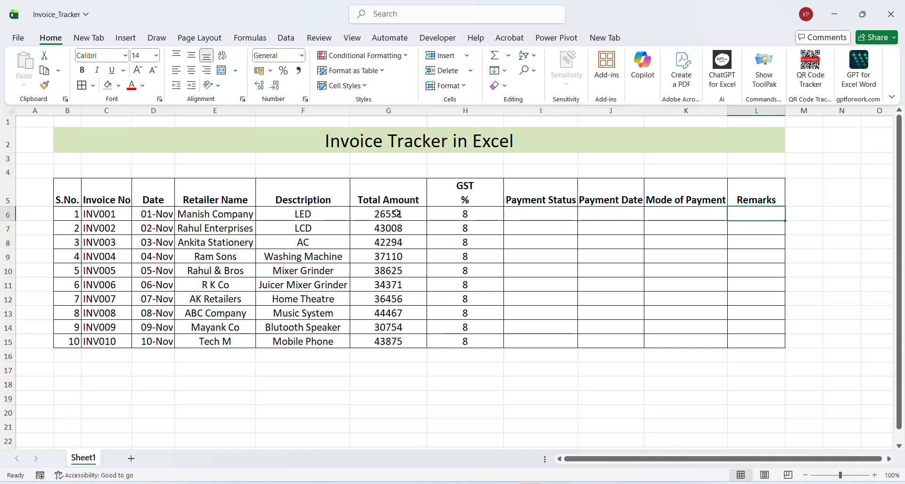
key("Left")
key("Left")
key("Left")
key("Left")
key("Left")
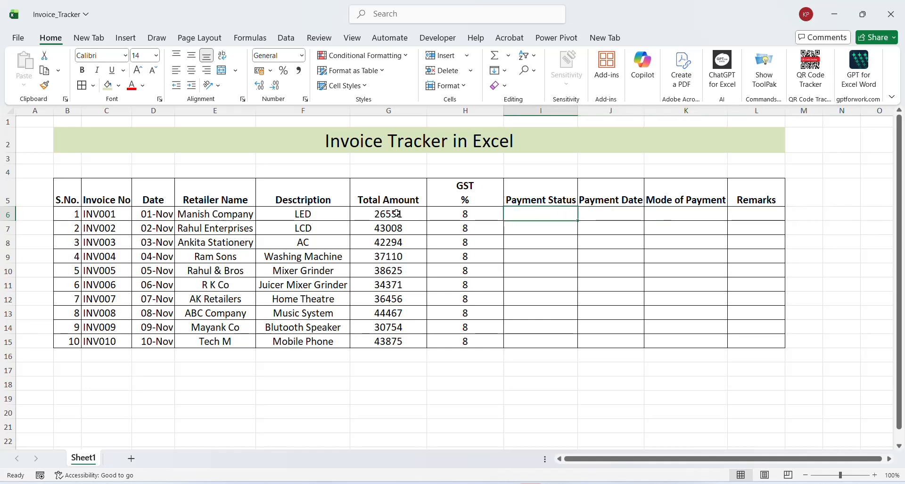
Step: Insert a column before Payment Status and give it the vertically centered header GST Amount in I5
left_click(541, 110)
key("ctrl+shift+plus")
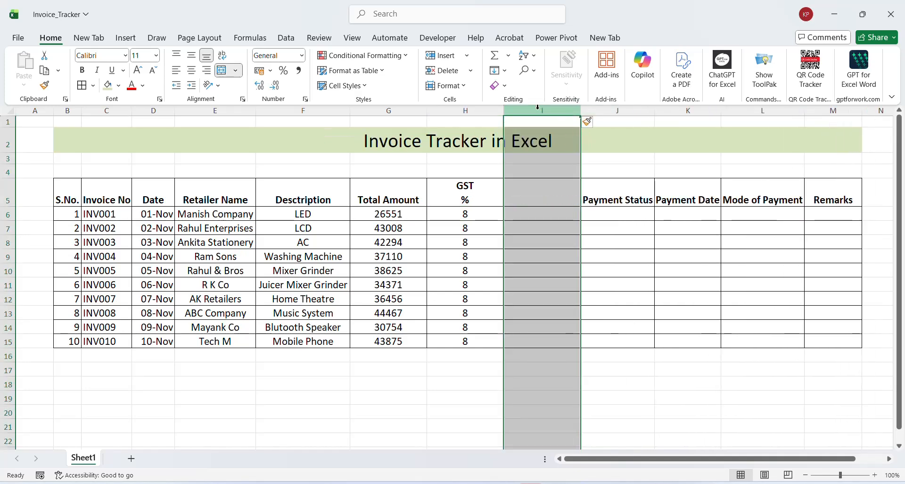
key("Down")
key("Down")
key("Down")
key("Down")
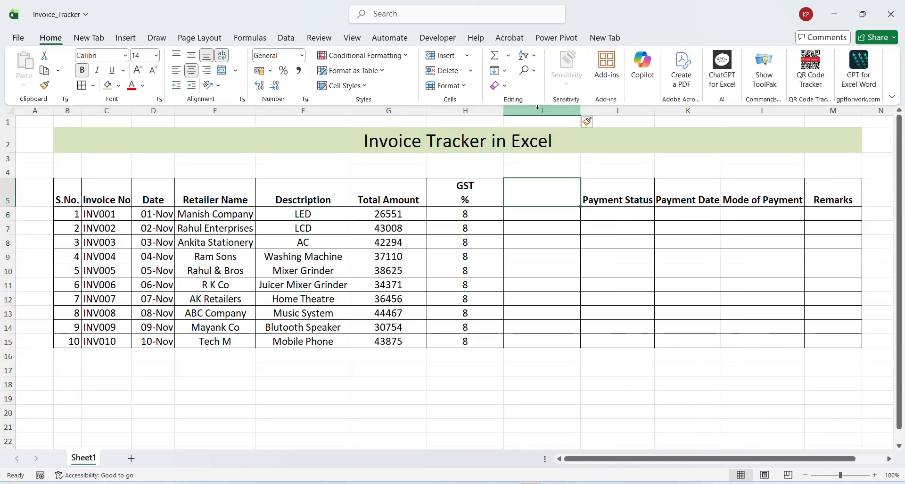
type("GS")
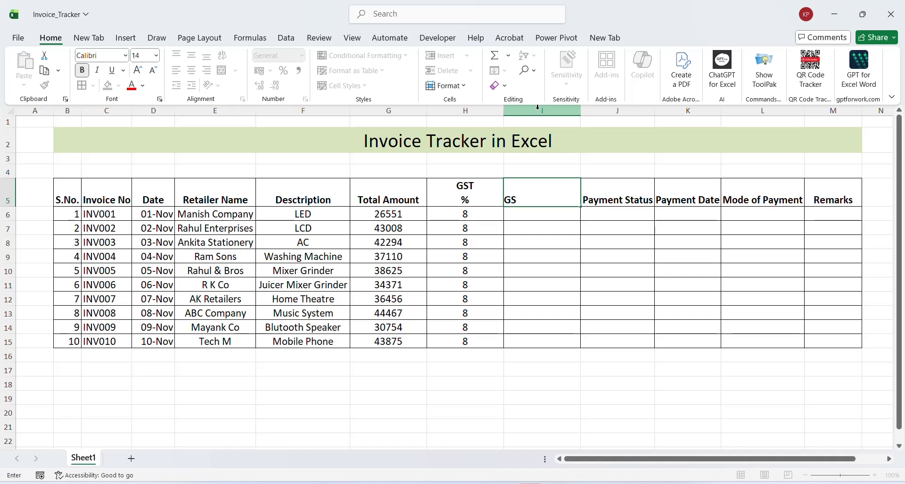
type("T Amount")
key("ctrl+Return")
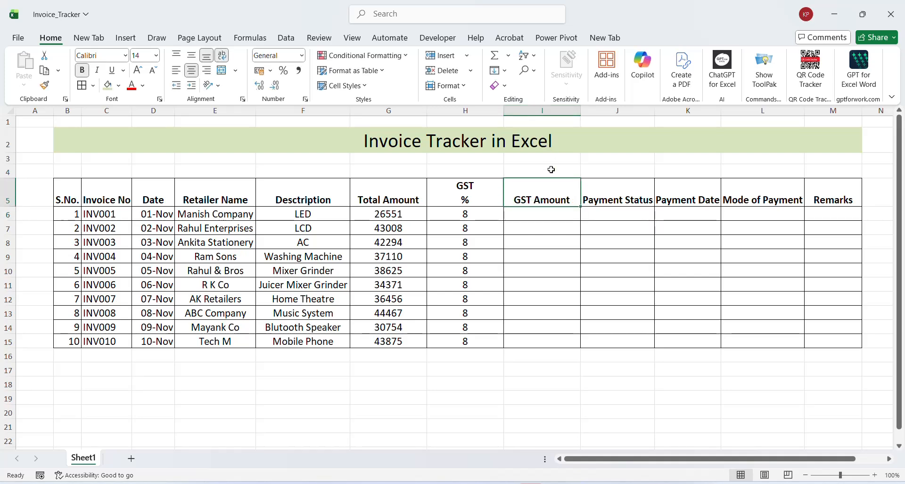
left_click(195, 61)
Step: Rename the Total Amount header in G5 to Amount
left_click(387, 191)
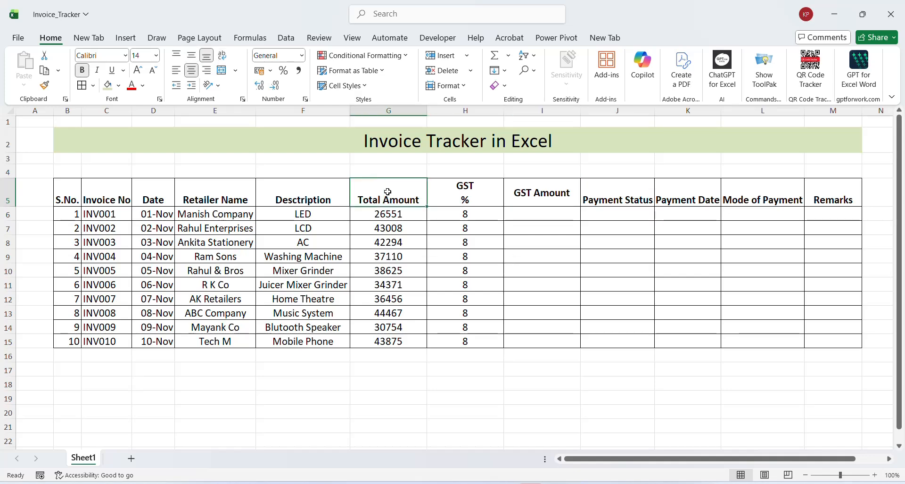
type("Amoun")
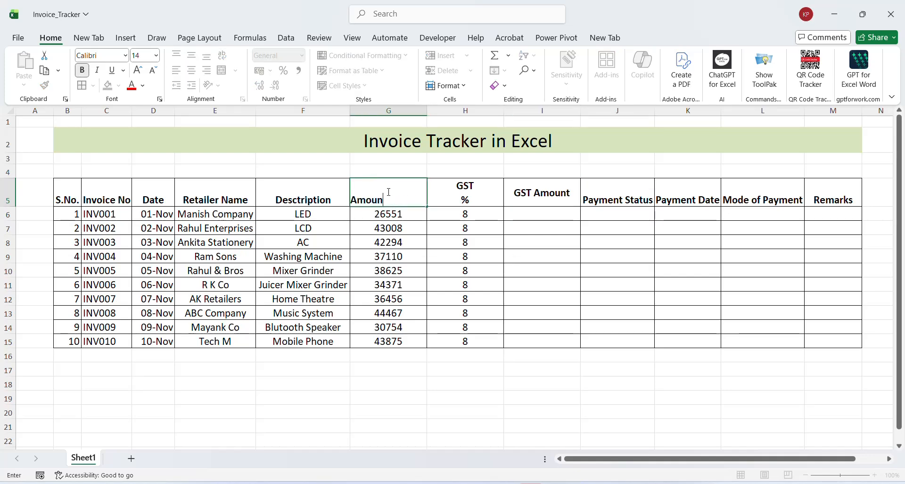
type("t")
key("Return")
Step: Enter the formula =G6*H6% in cell I6 under GST Amount
key("Up")
key("Right")
key("Right")
key("Down")
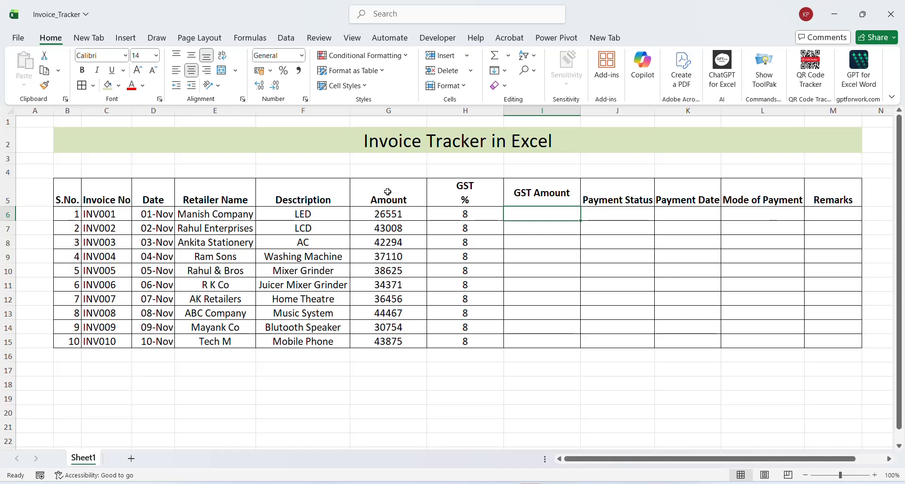
type("=")
key("Left")
key("Left")
key("Left")
key("Right")
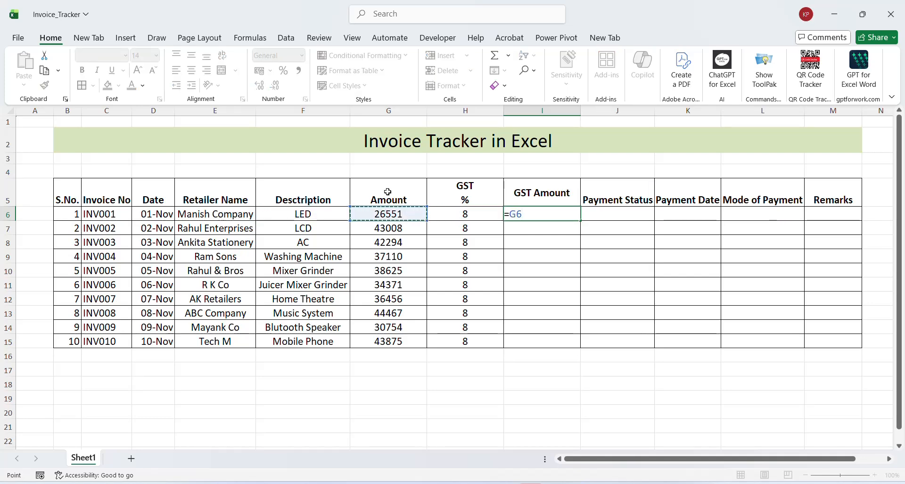
type("*H6%")
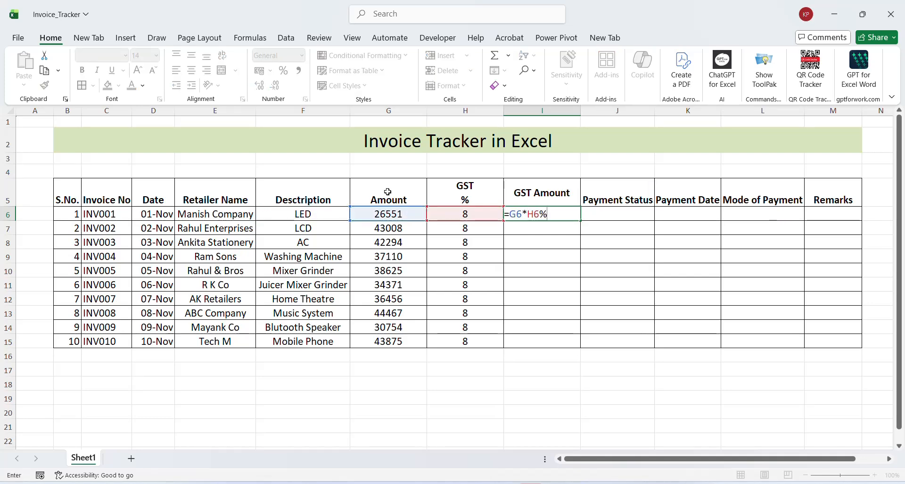
key("ctrl+Return")
Step: Copy the GST amount formula from cell I6 down to cell I15
key("ctrl+c")
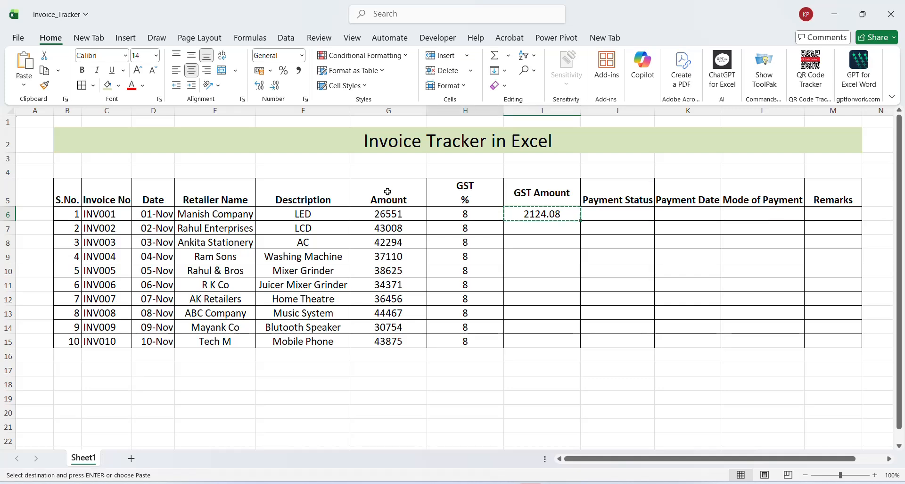
key("shift+Down")
key("shift+Down")
key("shift+Down")
key("shift+Down")
key("shift+Down")
key("shift+Down")
key("shift+Down")
key("shift+Down")
key("shift+Down")
key("ctrl+v")
key("Escape")
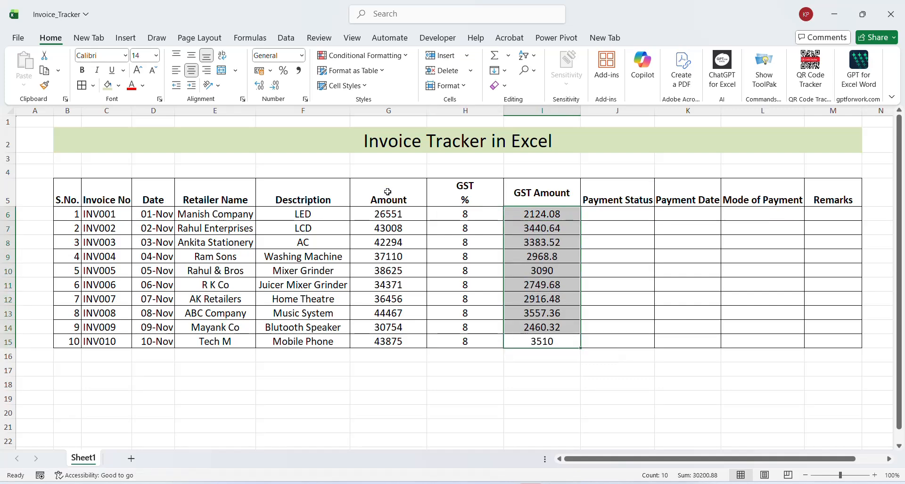
Step: Insert a column before Payment Status at column J and enter the header Total Amount in J5
key("Right")
key("Right")
key("Left")
key("ctrl+space")
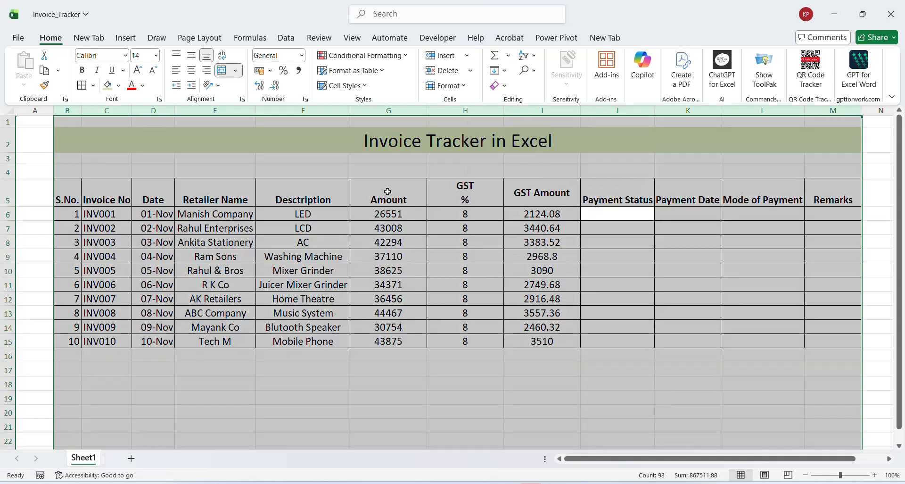
left_click(626, 109)
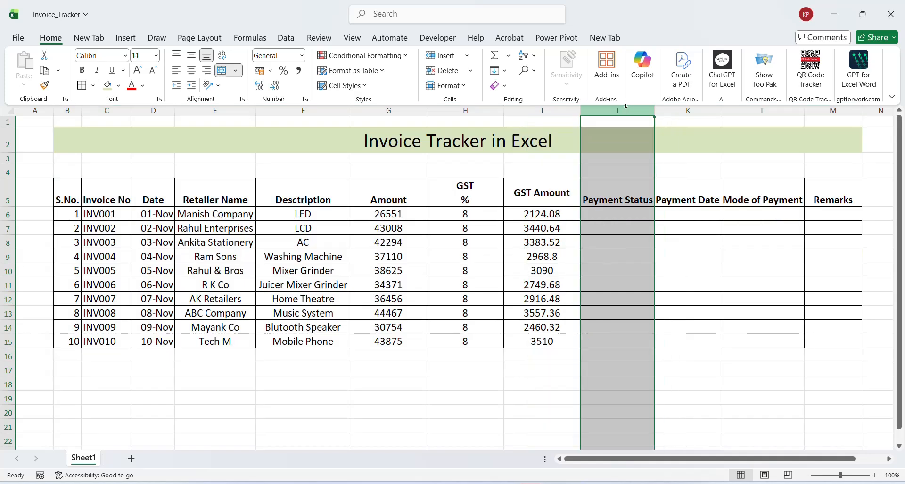
key("ctrl+shift+equal")
key("Down")
key("Down")
key("Down")
key("Down")
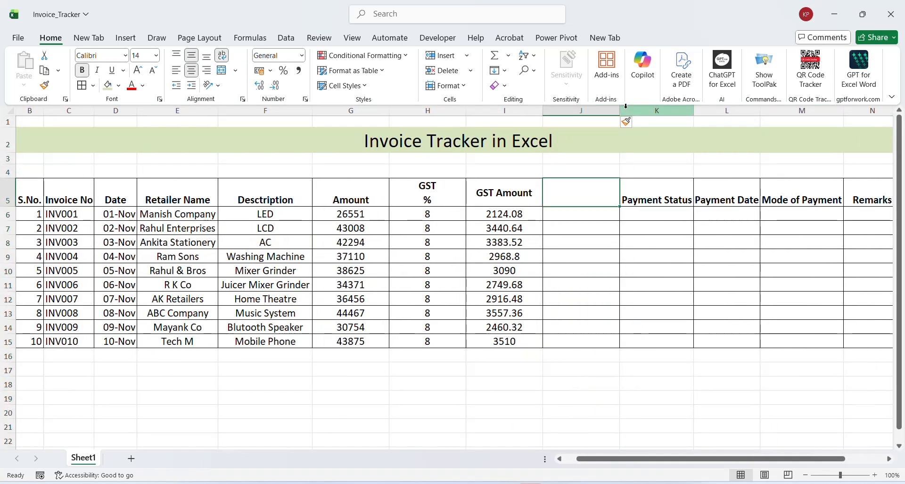
type("Total")
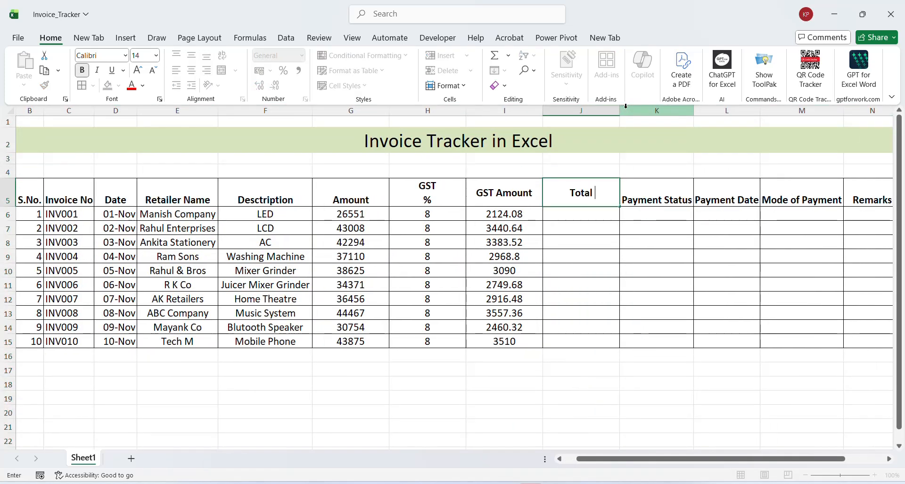
type(" Amount")
key("Return")
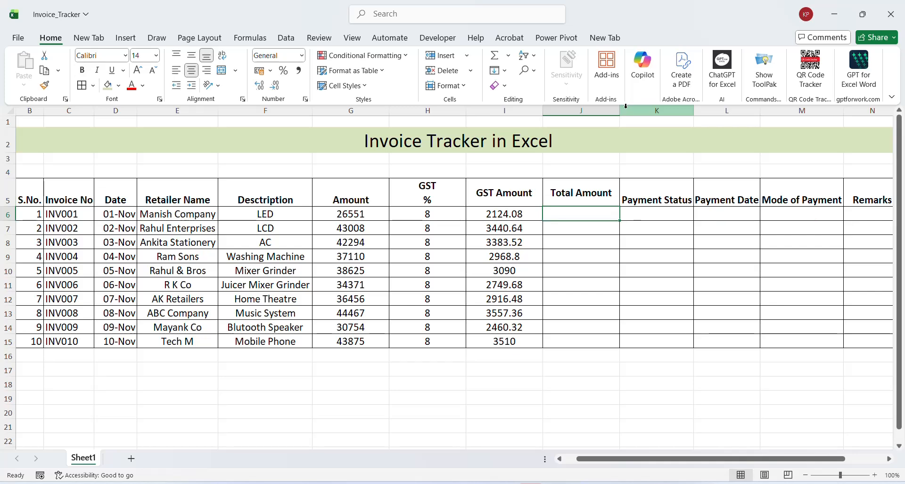
Step: Enter the formula =G6+I6 in cell J6 to add the amount and its GST
type("=")
key("Left")
key("Left")
key("Left")
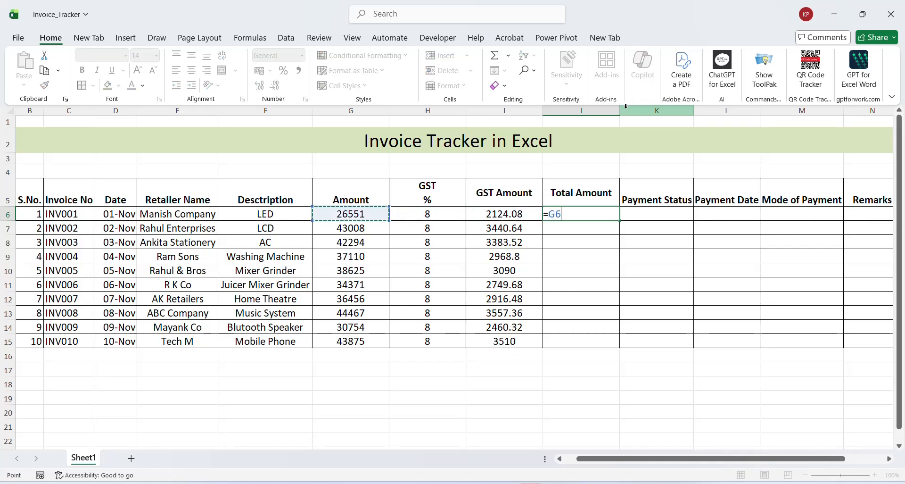
type("+")
key("Right")
key("Right")
key("Return")
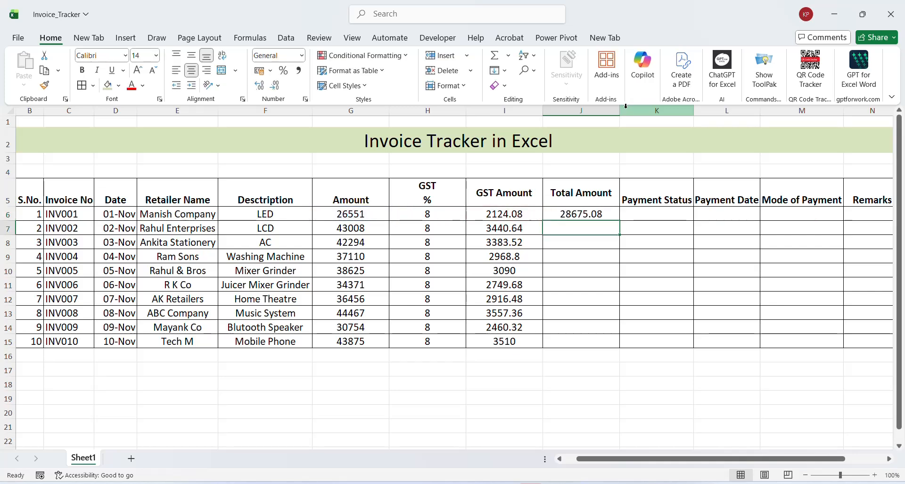
Step: Copy the total amount formula from cell J6 down to cell J15
key("Up")
key("ctrl+c")
key("Left")
key("ctrl+Down")
key("Right")
key("ctrl+shift+Up")
key("ctrl+v")
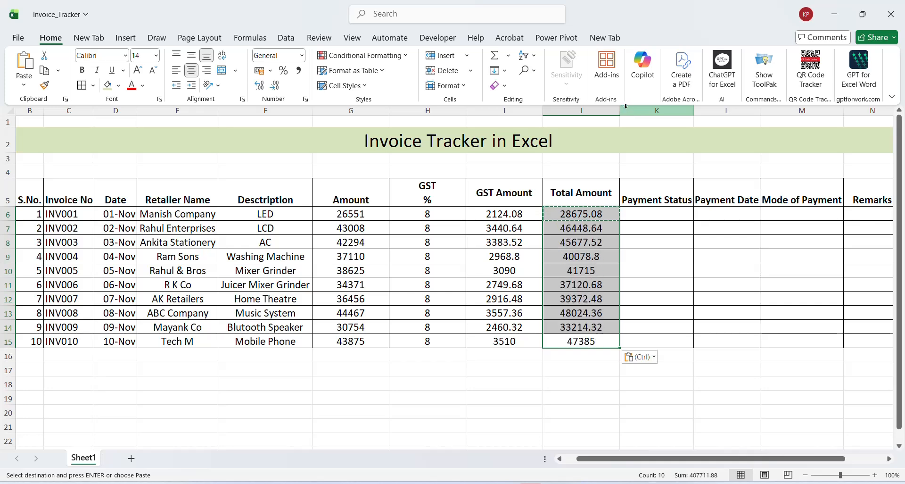
key("Escape")
Step: Middle-align the headers from Payment Status to Remarks in K5:N5 vertically
key("Right")
key("Right")
key("Right")
key("Right")
key("Right")
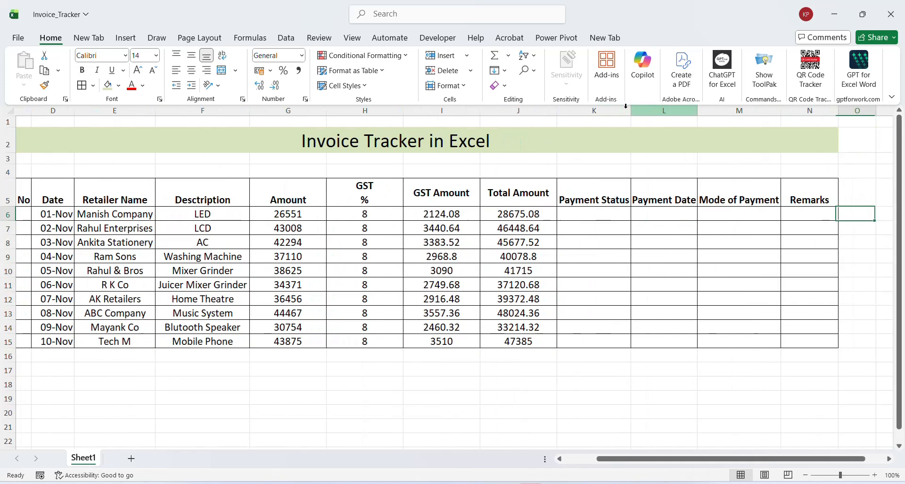
key("Up")
key("Left")
key("Left")
key("Left")
key("Left")
key("shift+Right")
key("shift+Right")
key("shift+Right")
key("shift+Right")
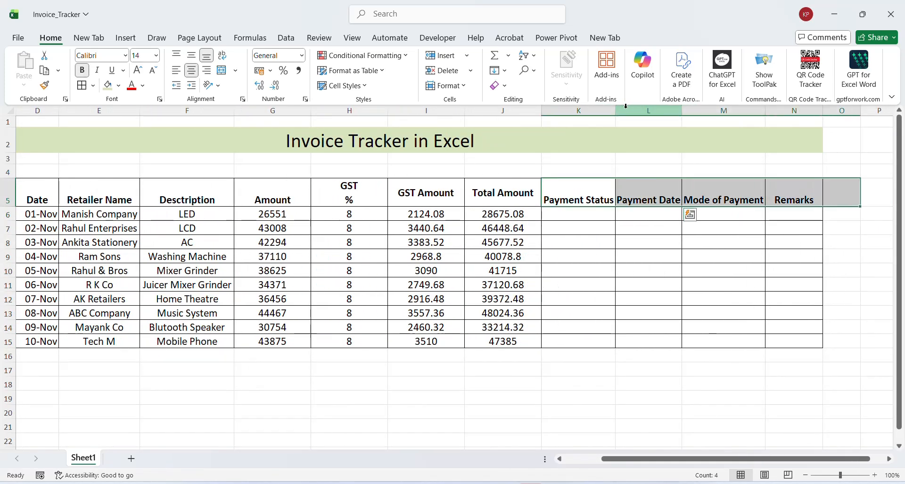
key("shift+Left")
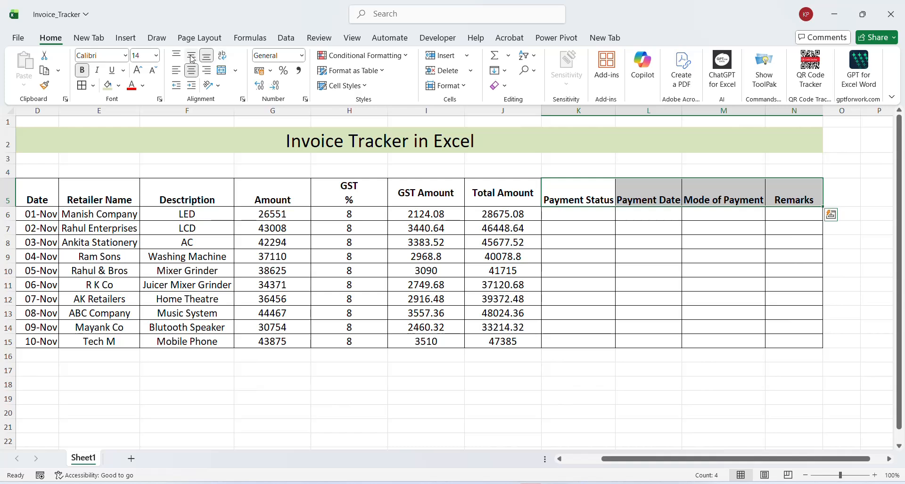
left_click(192, 58)
Step: Enter Paid as the payment status of the first invoice in cell K6
left_click(599, 225)
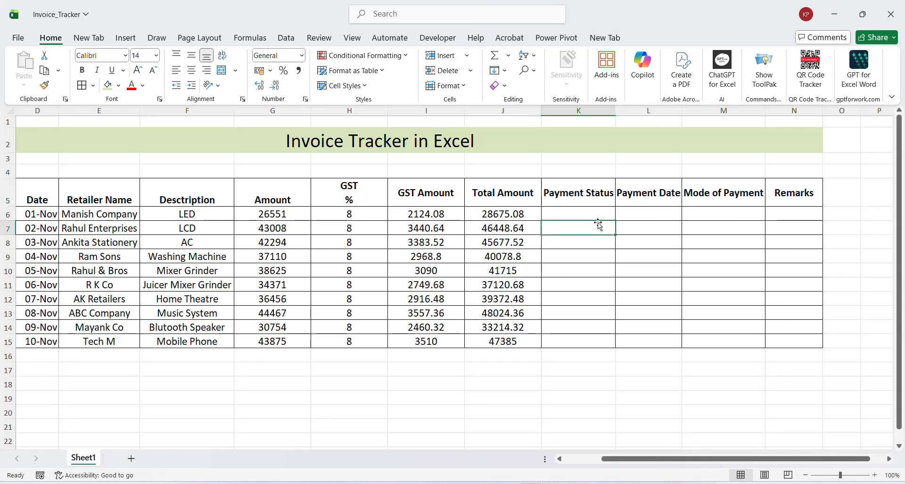
left_click(599, 211)
type("P")
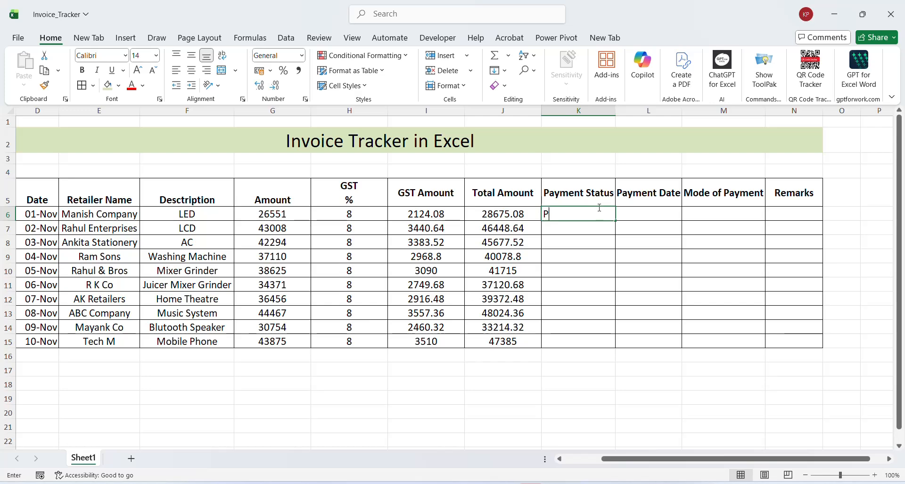
type("aid")
key("Return")
Step: Copy the Paid status from K6 into cells K8, K10, K12 and K15
left_click(599, 207)
key("ctrl+c")
key("Down")
key("Down")
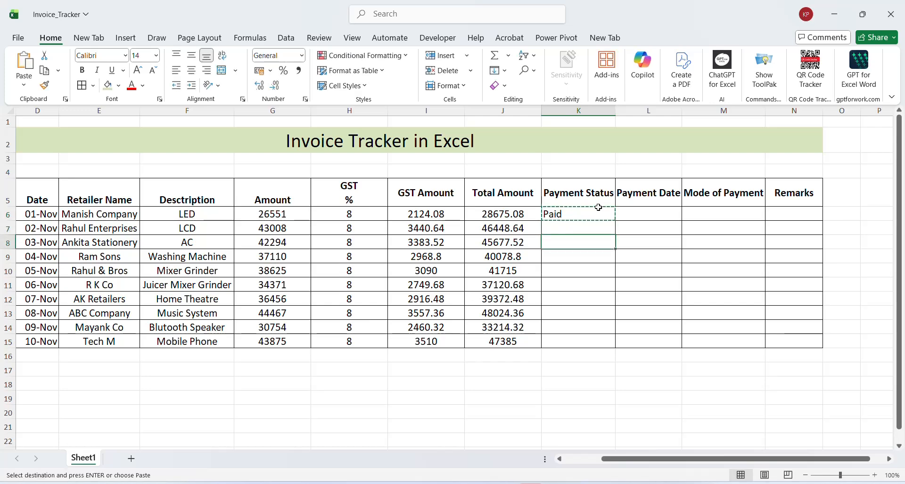
key("ctrl+v")
key("Down")
key("Down")
key("ctrl+v")
key("Down")
key("Down")
key("ctrl+v")
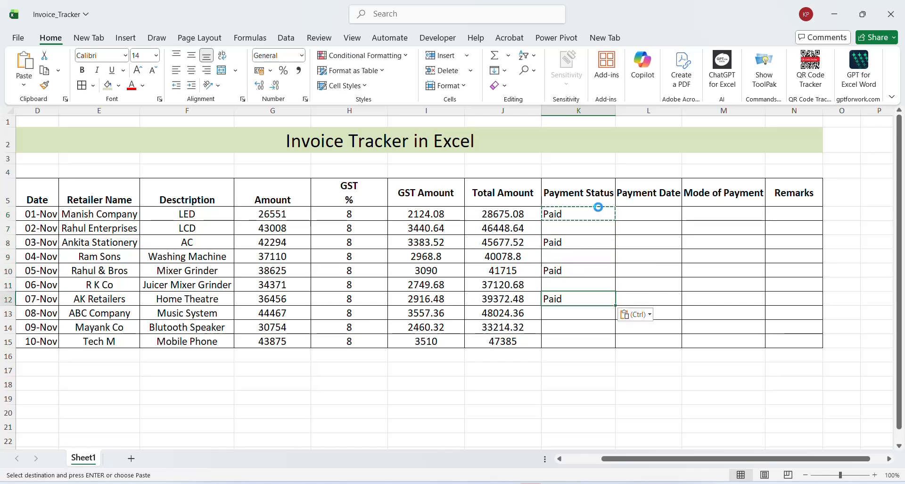
key("Down")
key("Down")
key("Down")
key("ctrl+v")
key("Escape")
Step: Enter Pending as the payment status of the second invoice in cell K7
key("Up")
key("Up")
key("Up")
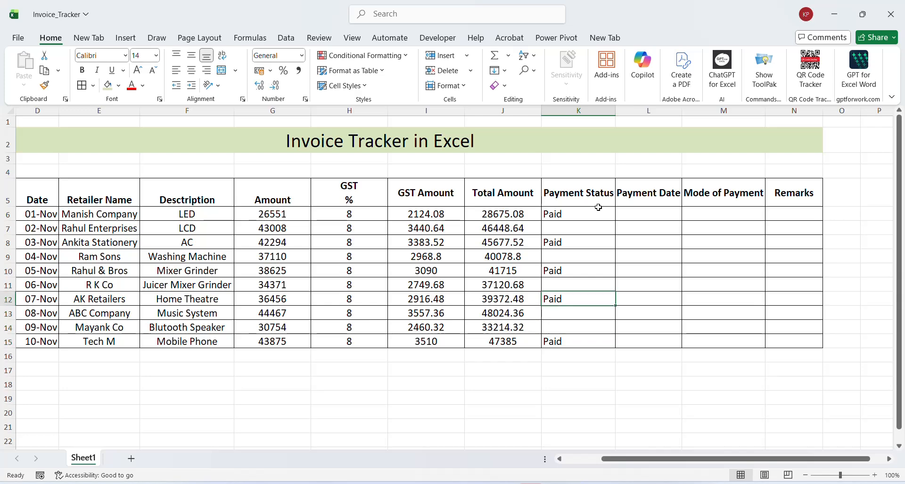
key("Up")
key("Up")
key("Up")
key("Up")
key("Up")
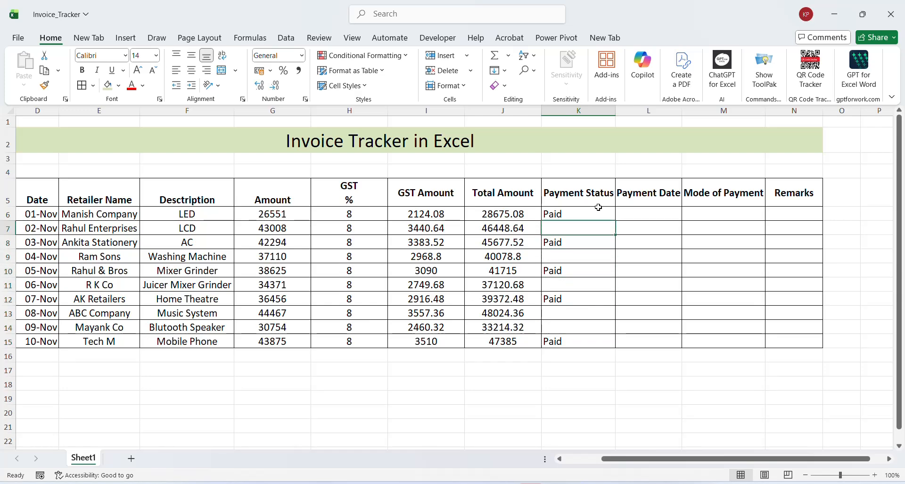
type("Pending")
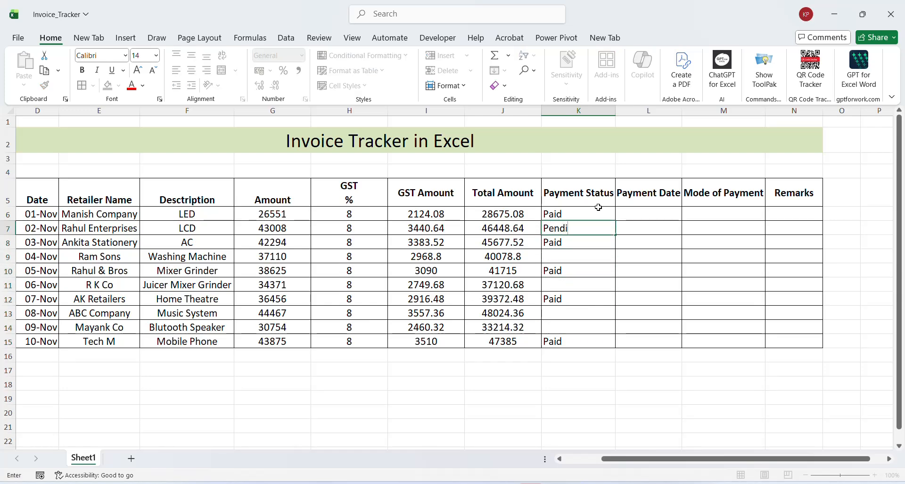
key("Return")
Step: Copy the Pending status from K7 into cell K9
key("Up")
key("ctrl+c")
key("Down")
key("Down")
key("ctrl+v")
key("Down")
key("Down")
key("Down")
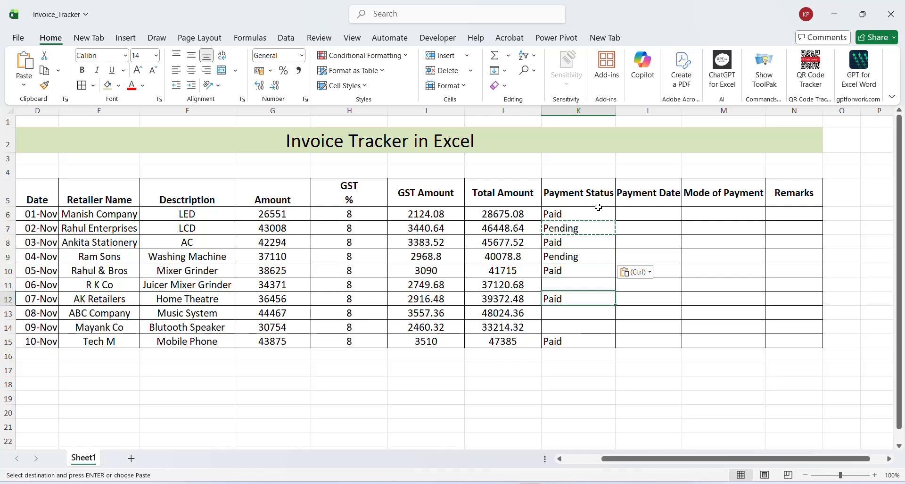
Step: Copy the Pending status from K9 into cells K11, K13 and K14
key("ctrl")
key("Escape")
key("Escape")
key("Up")
key("Up")
key("Up")
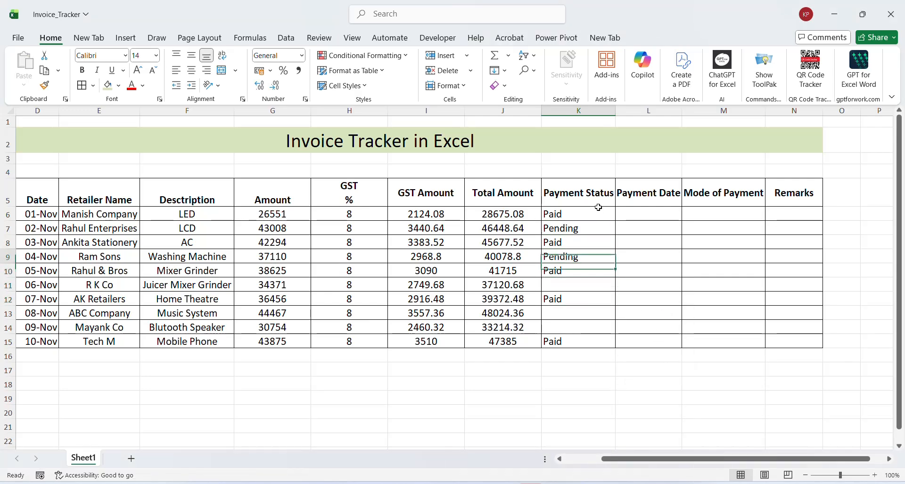
key("ctrl+c")
key("Down")
key("Down")
key("ctrl+v")
key("Down")
key("Down")
key("ctrl+v")
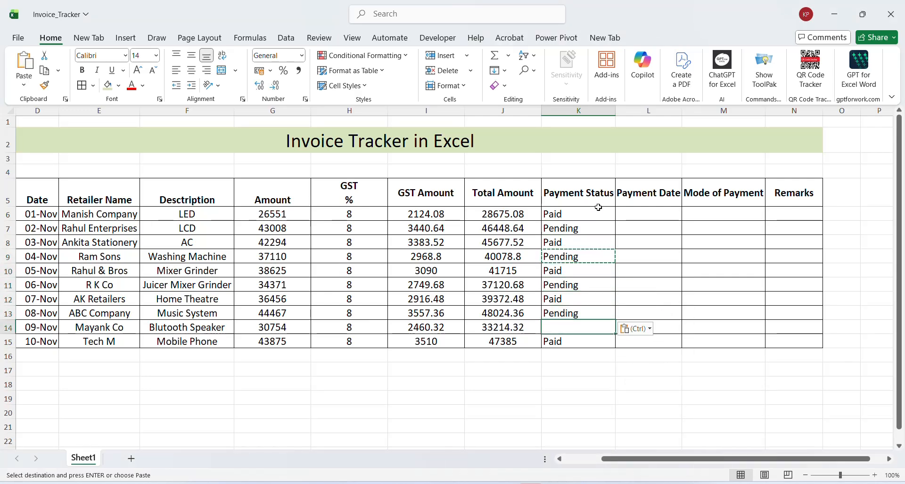
key("Down")
key("ctrl+v")
key("Escape")
Step: Center the payment statuses in K6:K15 horizontally
left_click(599, 208)
key("ctrl+shift+Down")
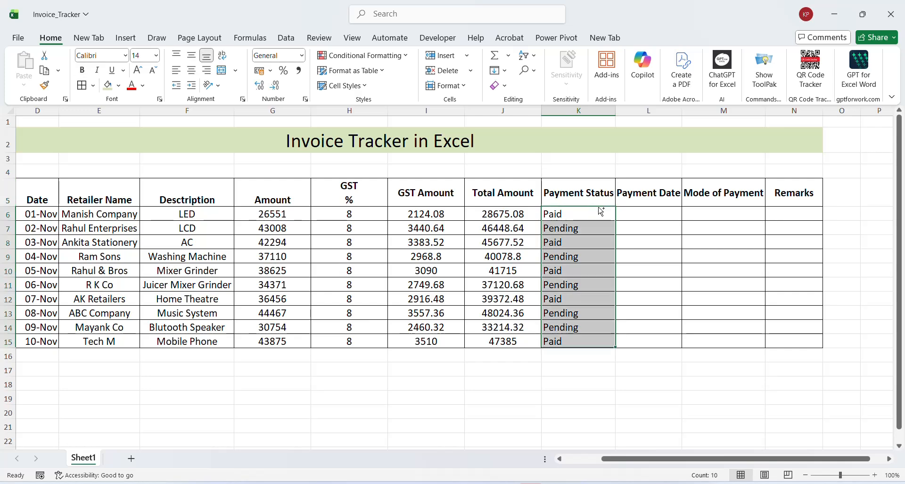
left_click(191, 70)
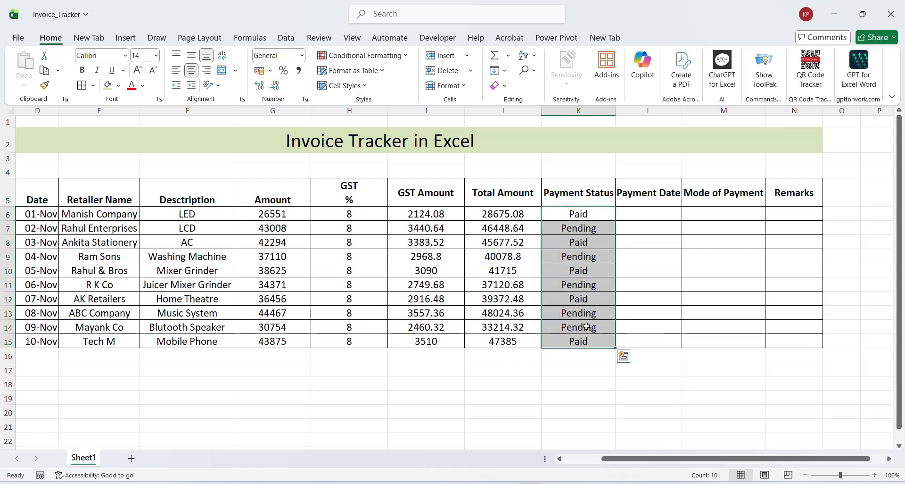
Step: Enter the payment modes UPI in cell L6 and Checq in cell L8
left_click(662, 215)
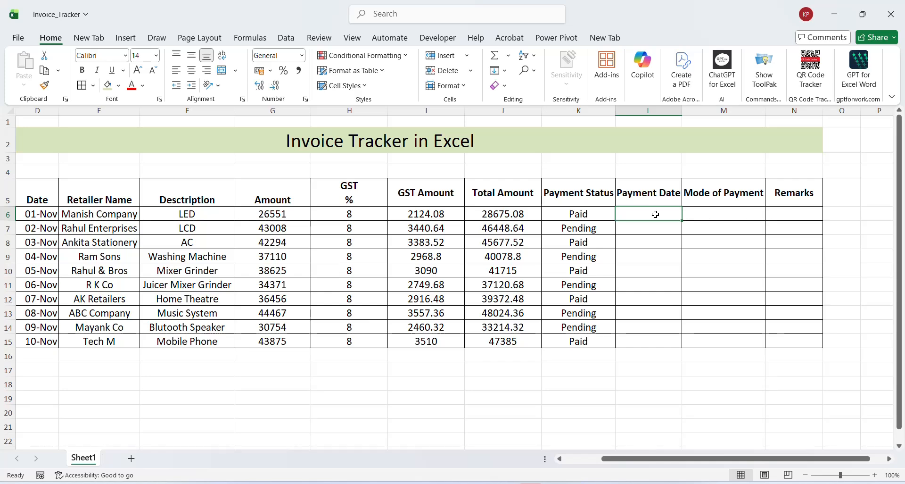
type("UPI")
key("Return")
key("Down")
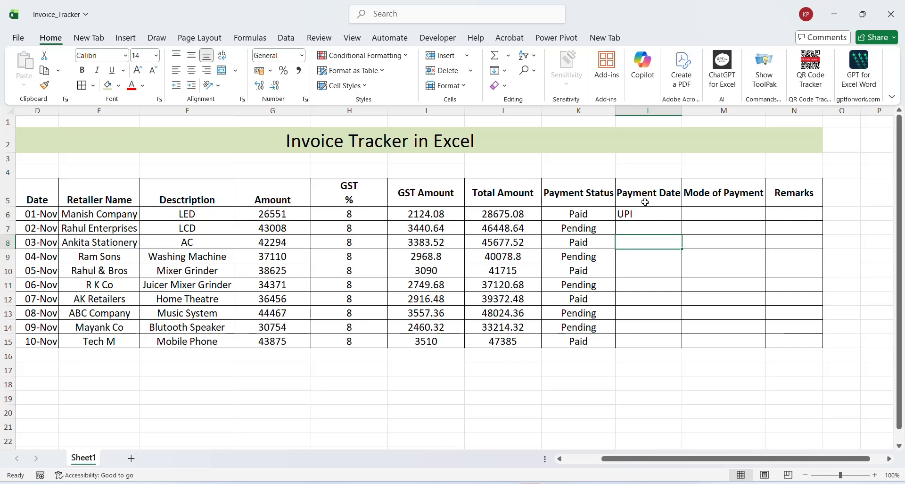
type("Pn")
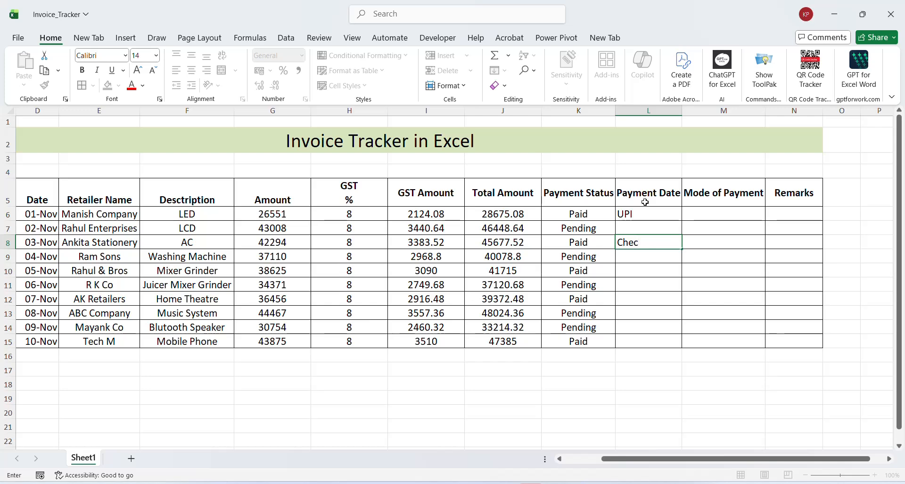
key("Return")
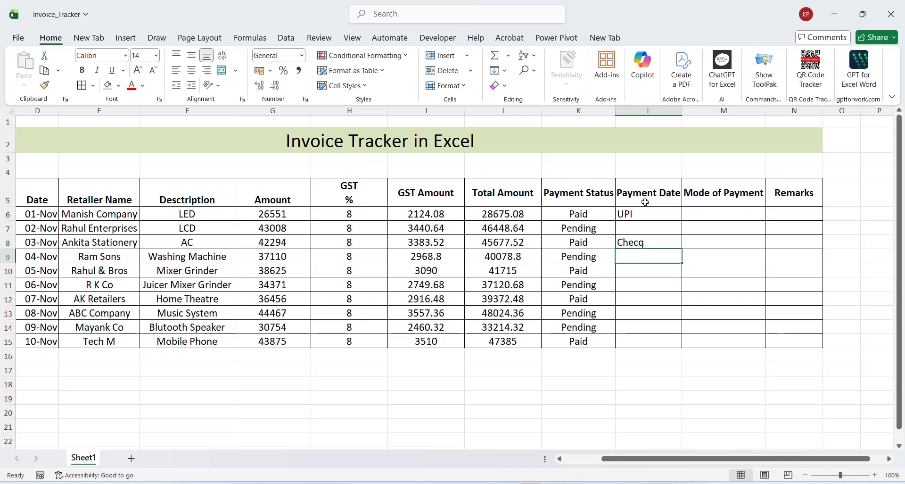
Step: Copy the Checq entry from L8 into cells L10 and L12
key("Up")
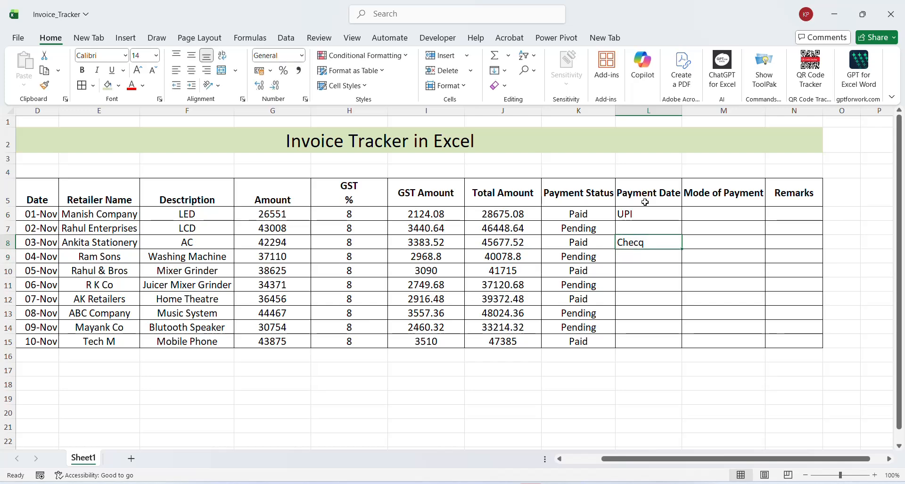
key("ctrl+c")
key("Down")
key("Down")
key("ctrl+v")
key("Down")
key("Down")
key("ctrl+v")
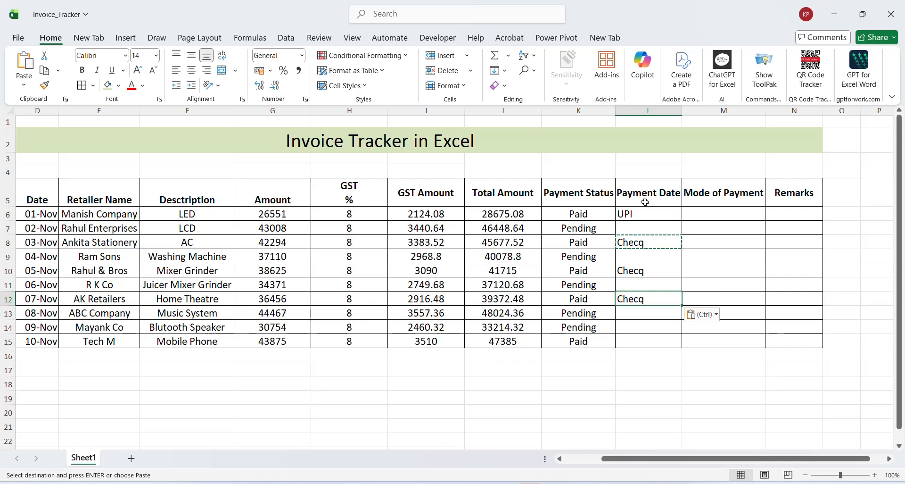
key("Escape")
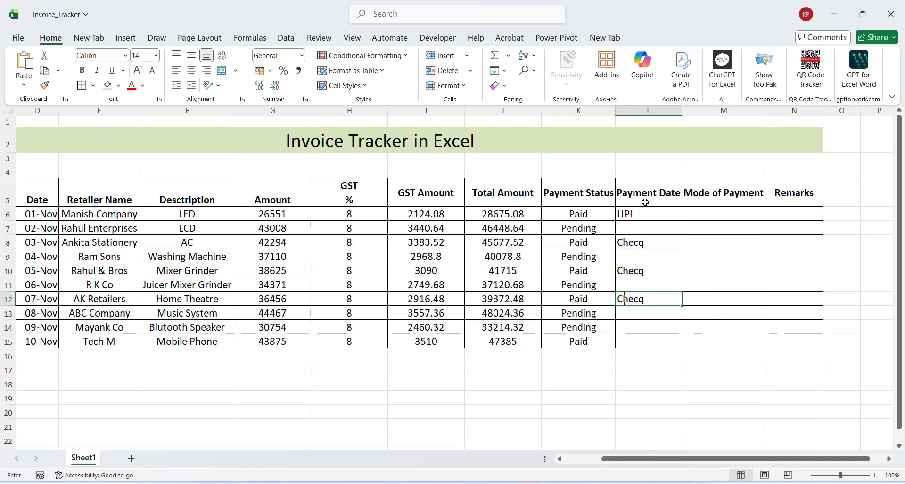
Step: Replace the entry in L12 with Online Banking and enter NEFT in cell L15
type("Online Ban")
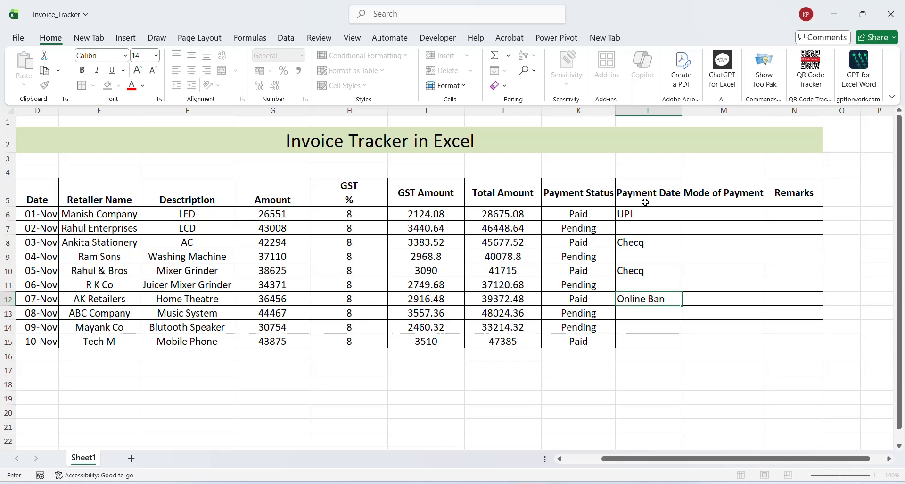
type("king")
key("Return")
key("Down")
key("Down")
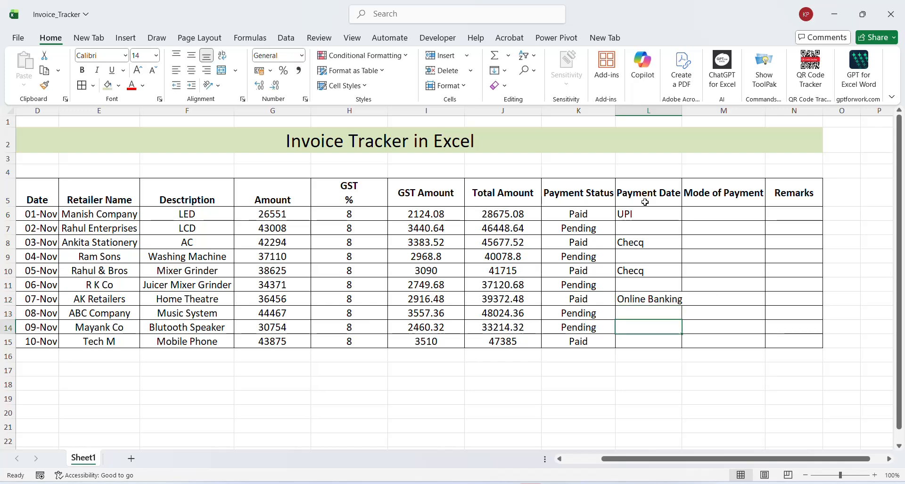
type("N")
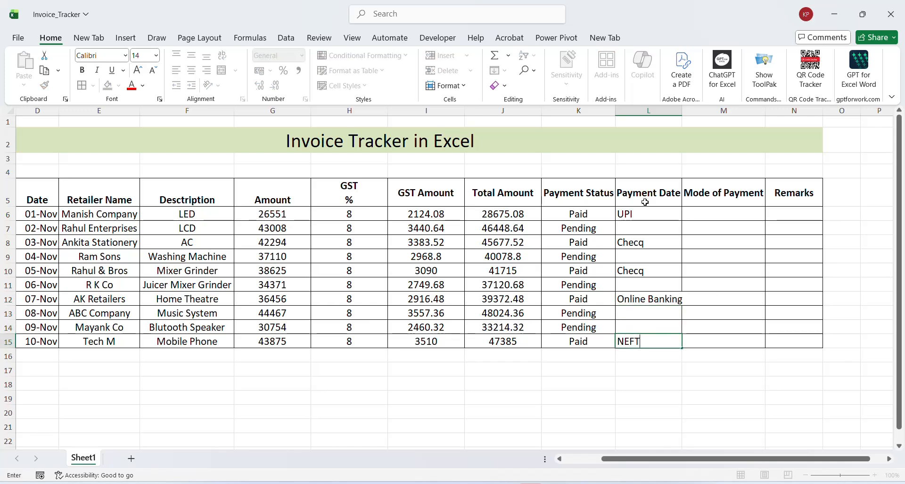
type("EFT")
Step: Move the payment modes from L6:L15 into M6:M15 under Mode of Payment and center them horizontally
key("Up")
key("Up")
key("Up")
key("Up")
key("Up")
key("Up")
key("Up")
key("Up")
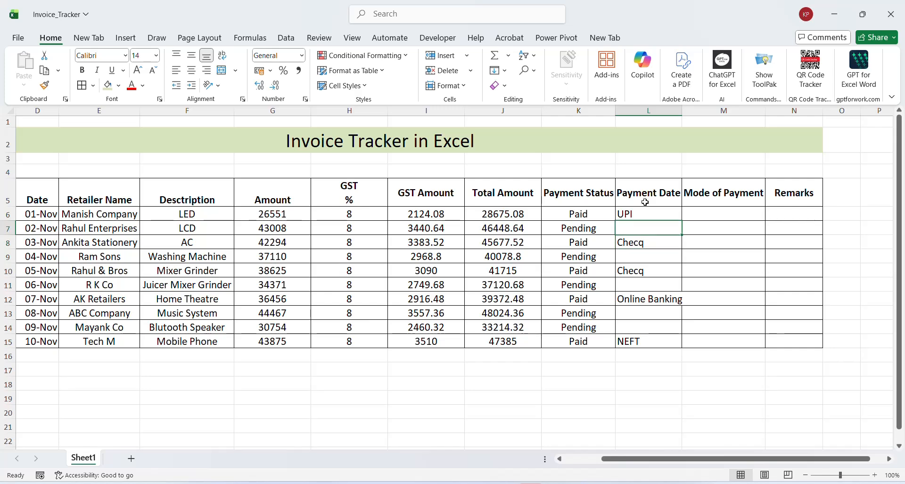
key("Up")
key("Down")
key("Down")
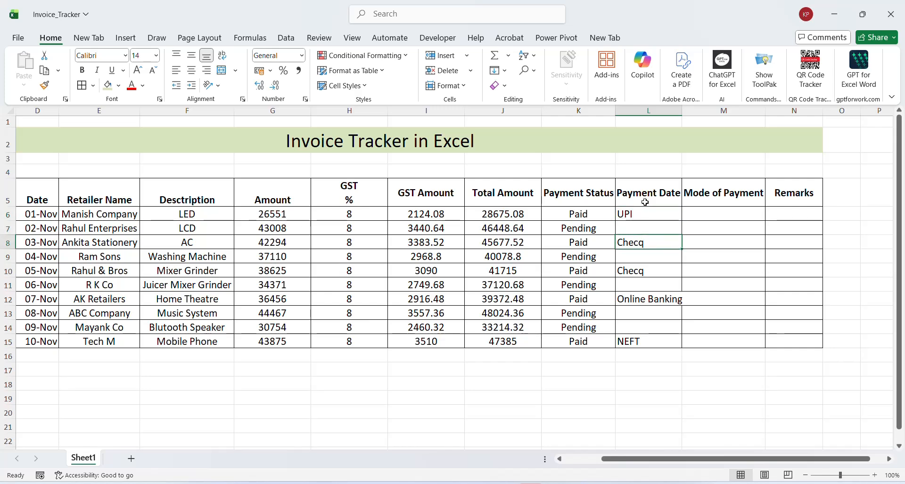
key("Up")
key("Right")
key("Left")
key("Right")
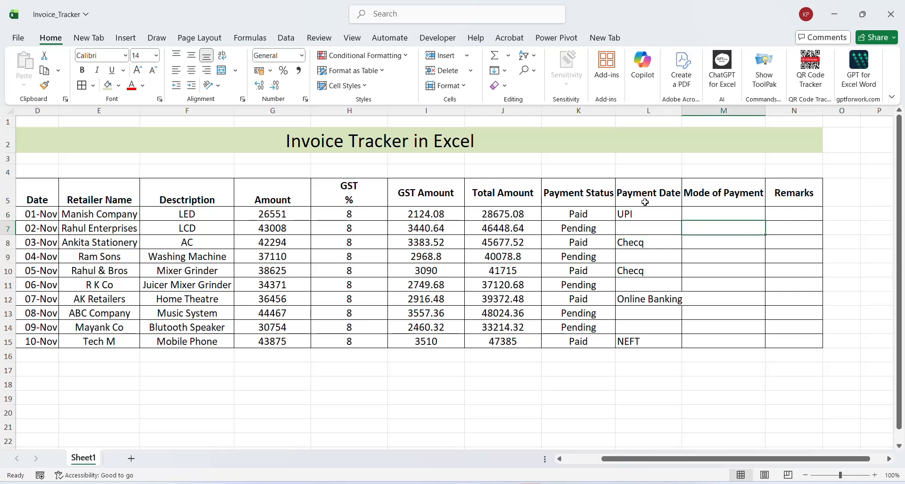
key("Left")
key("Up")
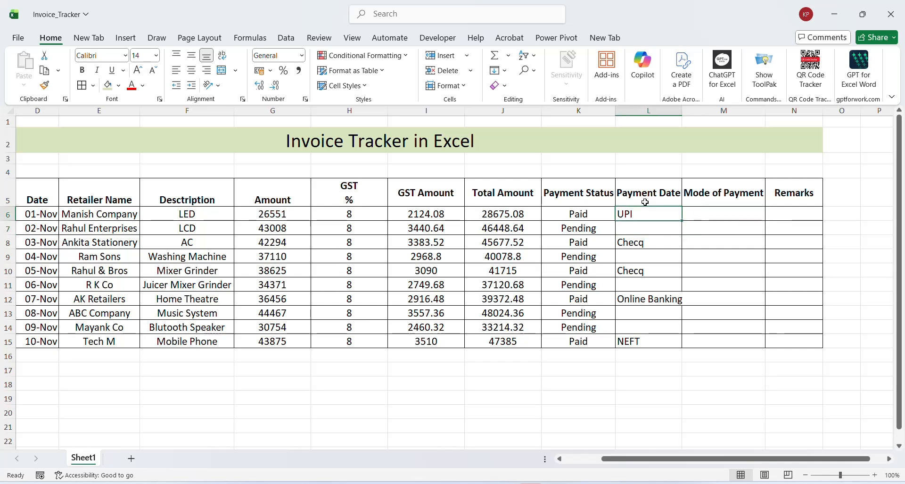
key("shift+Down")
key("shift+Down")
key("shift+Down")
key("shift+Down")
key("shift+Down")
key("shift+Down")
key("shift+Down")
key("shift+Down")
key("shift+Down")
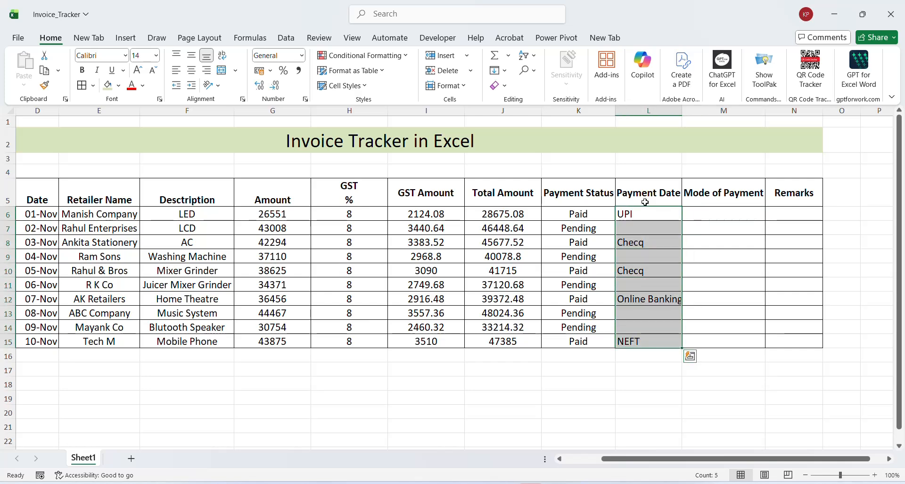
key("ctrl+c")
key("Right")
key("ctrl+v")
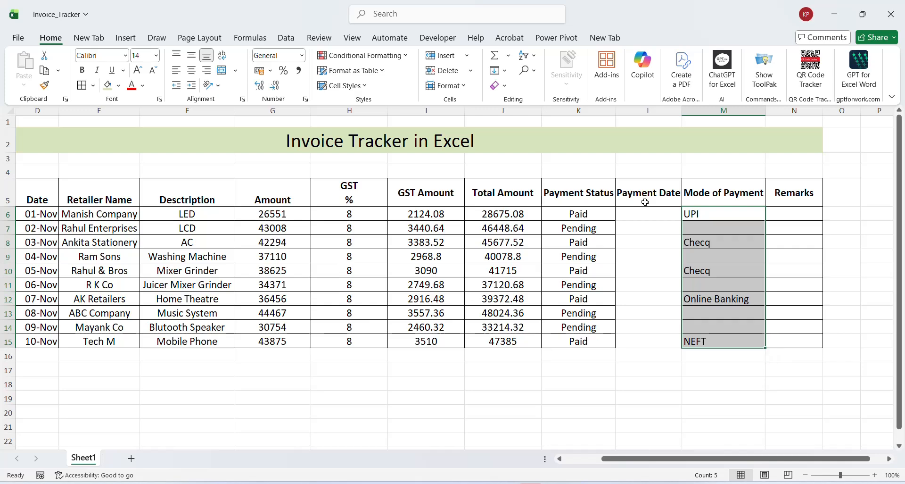
left_click(193, 69)
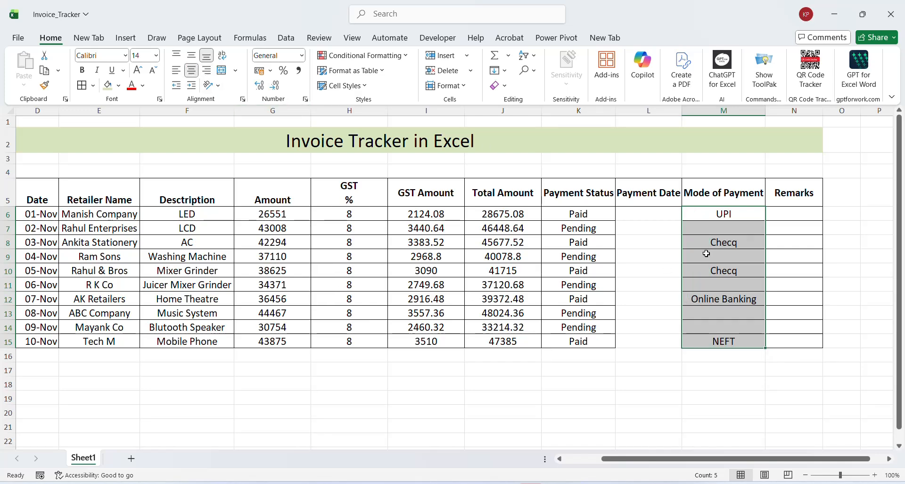
Step: Enter 5-Nov as the payment date of the first invoice in cell L6
left_click(651, 217)
key("Left")
key("Left")
key("Left")
key("Left")
key("Left")
key("Left")
key("Left")
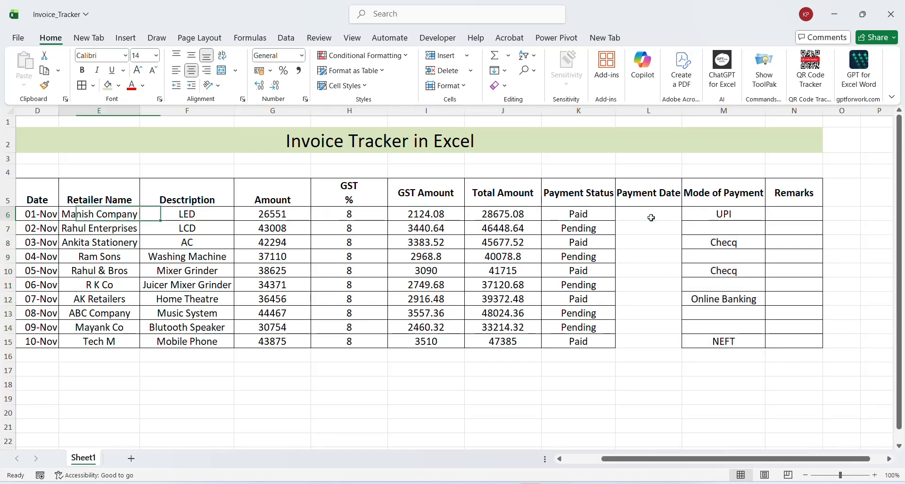
key("Left")
key("Left")
key("Right")
key("Right")
key("Right")
key("Right")
key("Right")
key("Right")
key("Right")
key("Right")
key("Right")
key("Right")
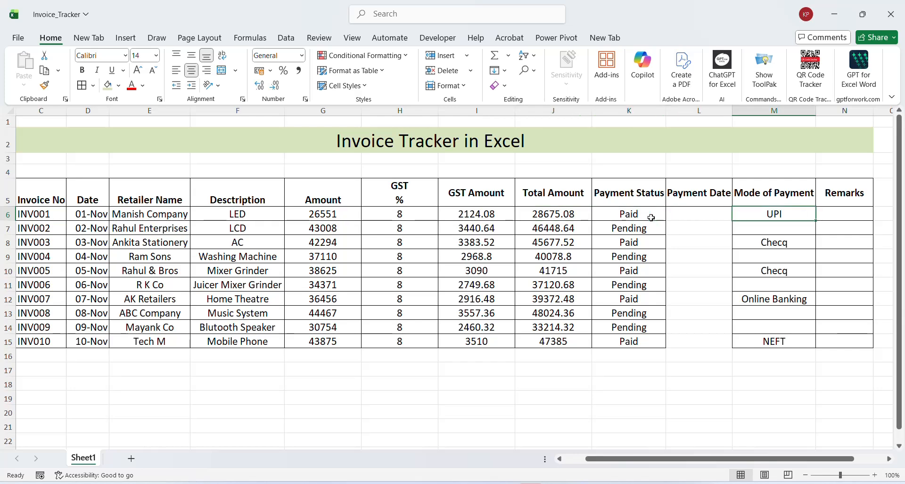
key("Left")
type("5")
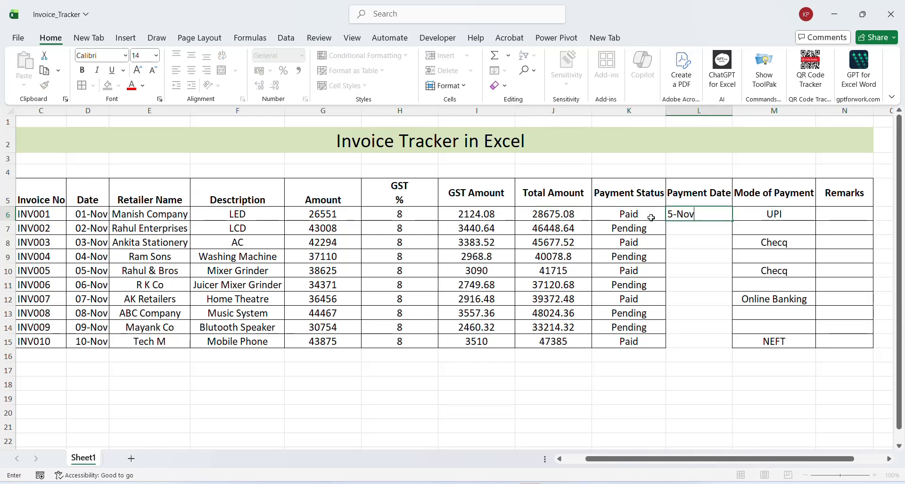
type("-Nov")
key("Return")
Step: Enter 8-Nov as the payment date of the third invoice in cell L8
key("Down")
key("Left")
key("Left")
key("Left")
key("Left")
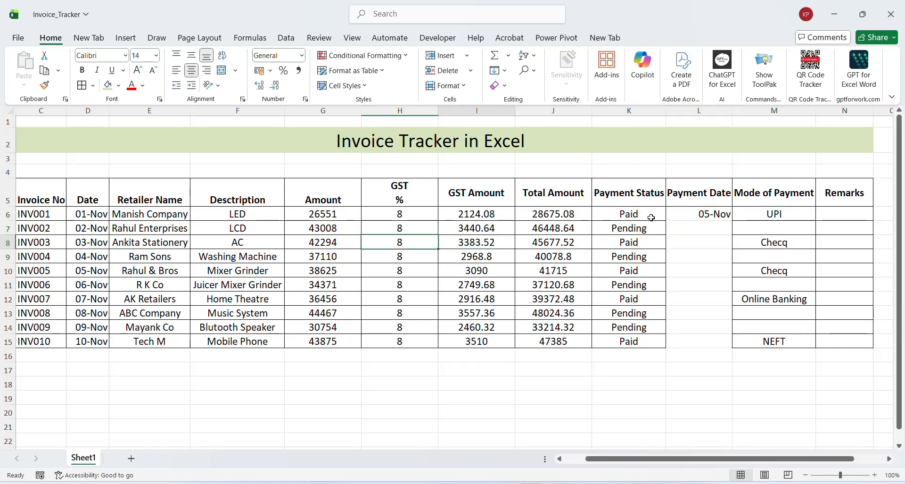
key("Right")
key("Right")
key("Right")
key("Right")
type("8-N")
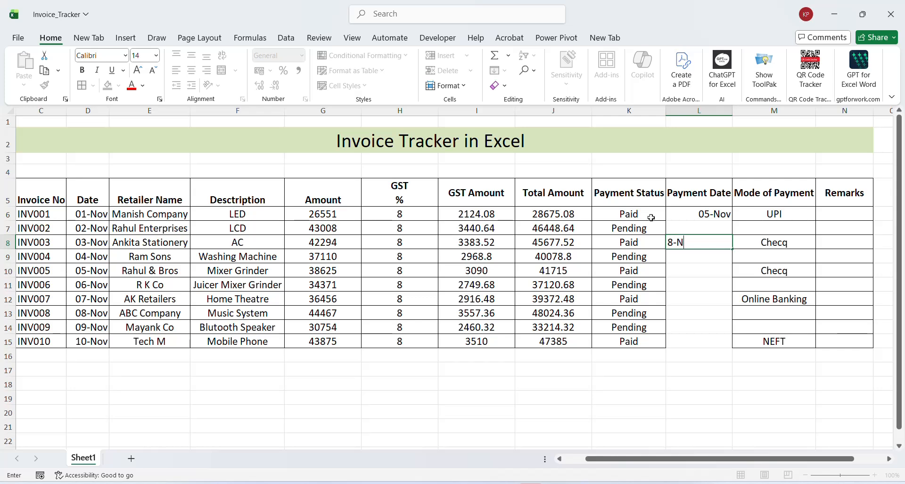
type("ov")
key("Return")
Step: Enter 7-Nov as the payment date of the fifth invoice in cell L10
key("Down")
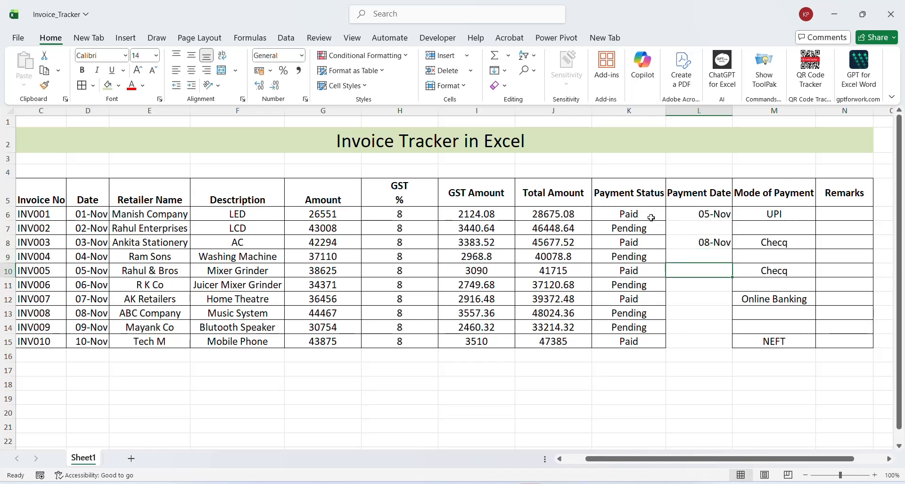
type("12")
key("Escape")
type("7-No")
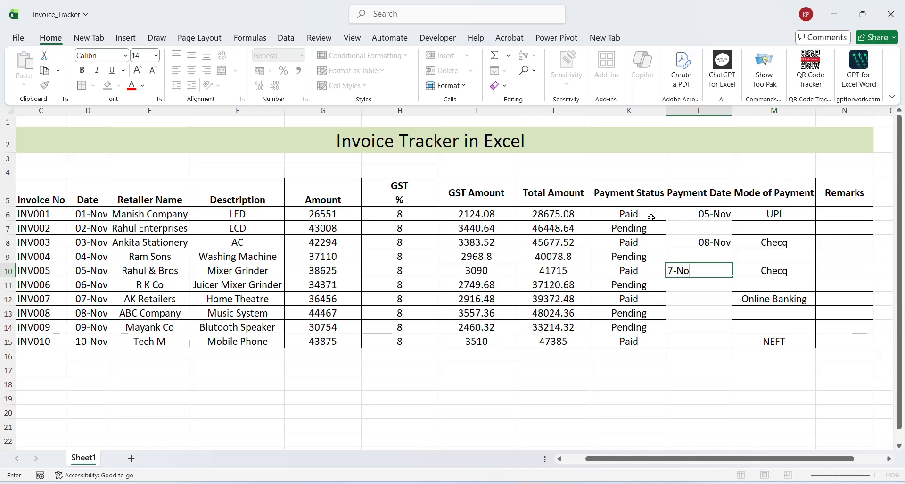
type("v")
key("Return")
Step: Enter 8-Nov as the payment date of the seventh invoice in cell L12
key("Down")
key("Left")
key("Left")
key("Left")
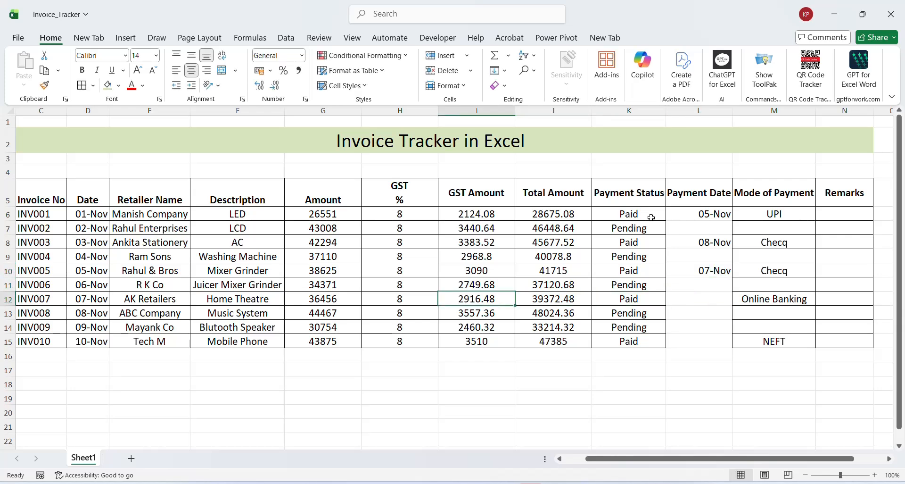
key("Right")
key("Right")
key("Right")
type("8")
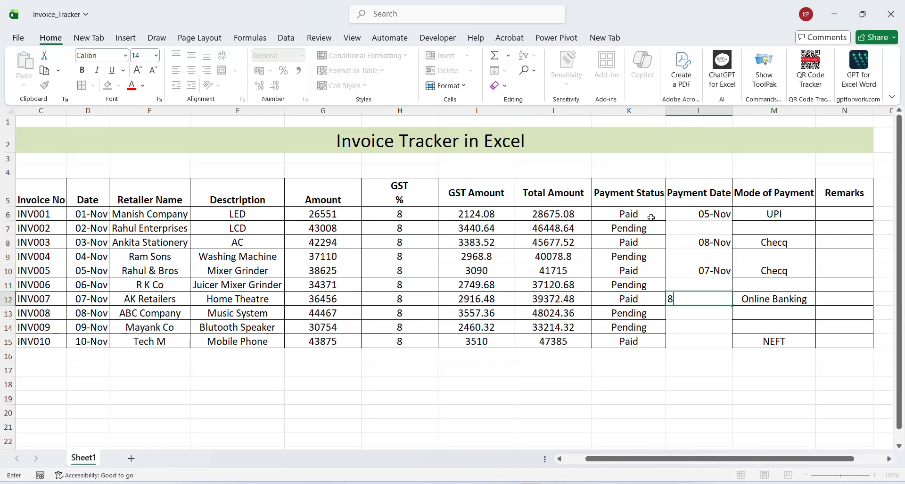
type("-Nov")
key("Return")
key("Down")
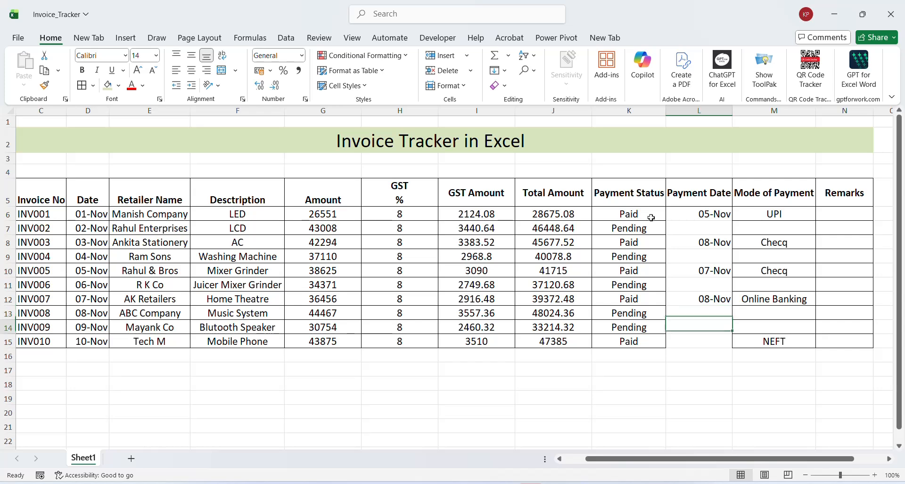
Step: Enter 10-Nov as the payment date of the tenth invoice in cell L15
key("Down")
type("10")
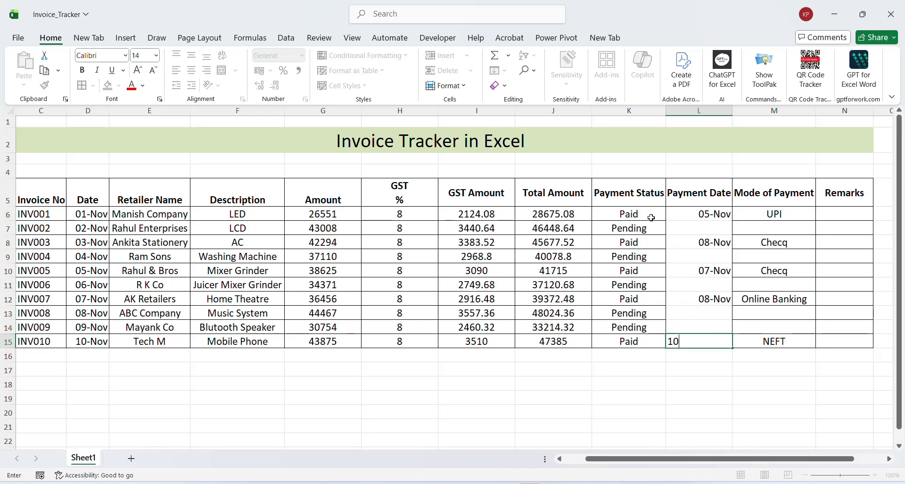
type("-Nov")
key("Return")
Step: Center the payment dates in cells L6:L15 horizontally
key("ctrl+Up")
key("ctrl+Up")
key("ctrl+Up")
key("ctrl+Up")
key("ctrl+Up")
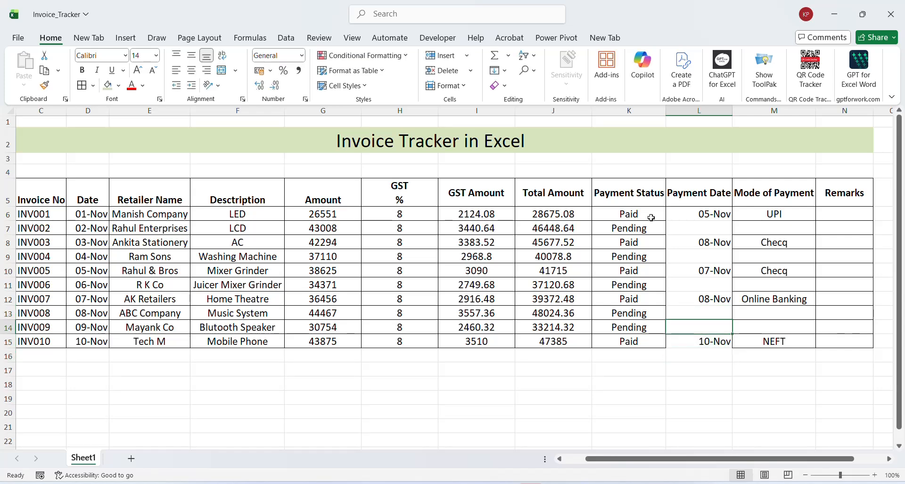
key("shift+Down")
key("shift+Down")
key("shift+Down")
key("shift+Down")
key("shift+Down")
key("shift+Down")
key("shift+Down")
key("shift+Down")
key("shift+Down")
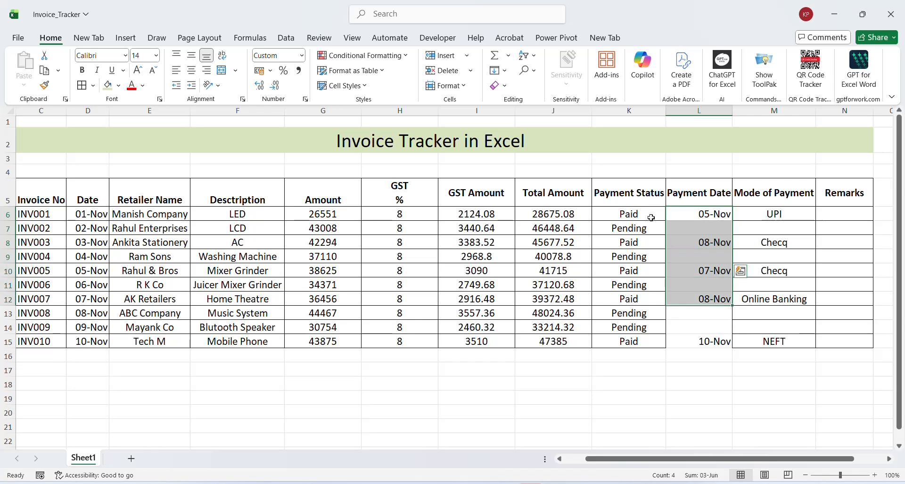
left_click(191, 70)
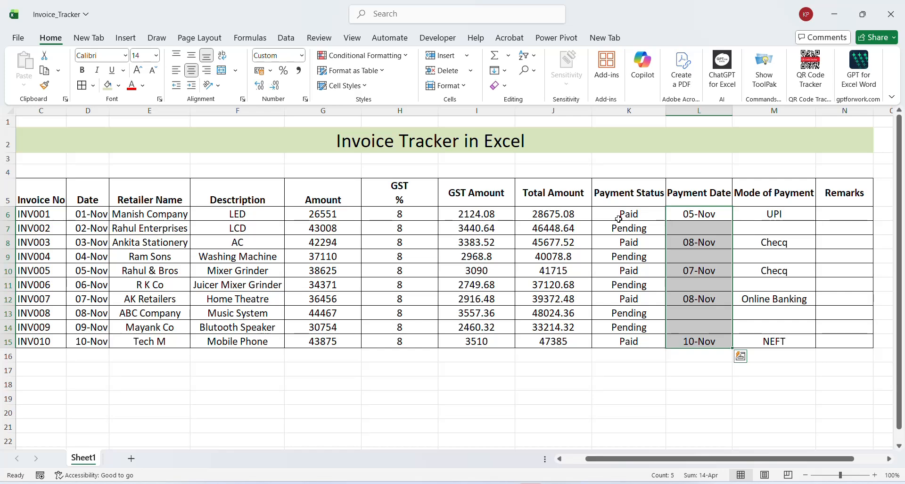
Step: Review the Payment Status, Payment Date and Mode of Payment entries down to the tenth invoice
key("Down")
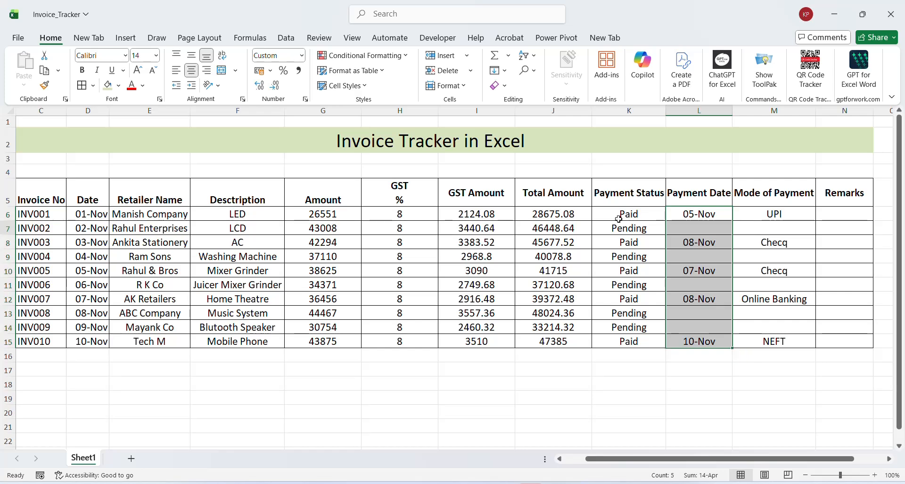
key("Up")
key("Left")
key("Right")
key("Up")
key("Left")
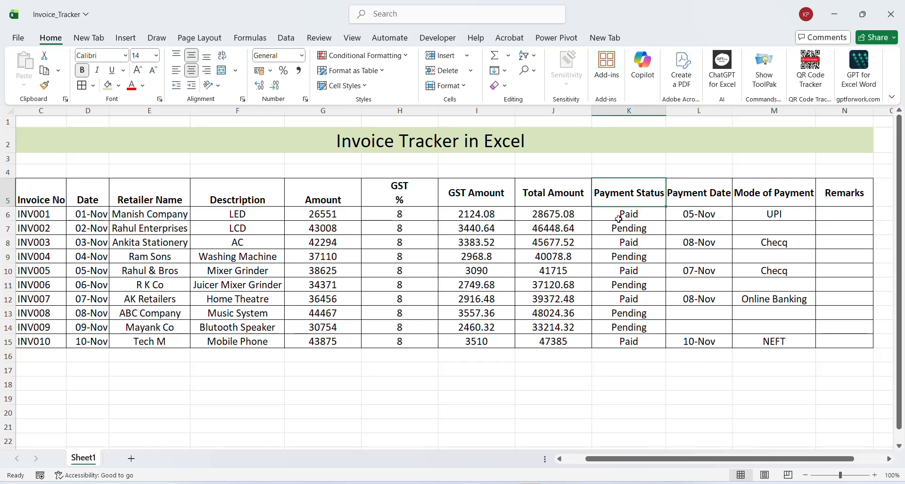
key("Down")
key("Right")
key("Up")
key("Down")
key("Right")
key("Right")
key("Right")
key("Right")
key("Right")
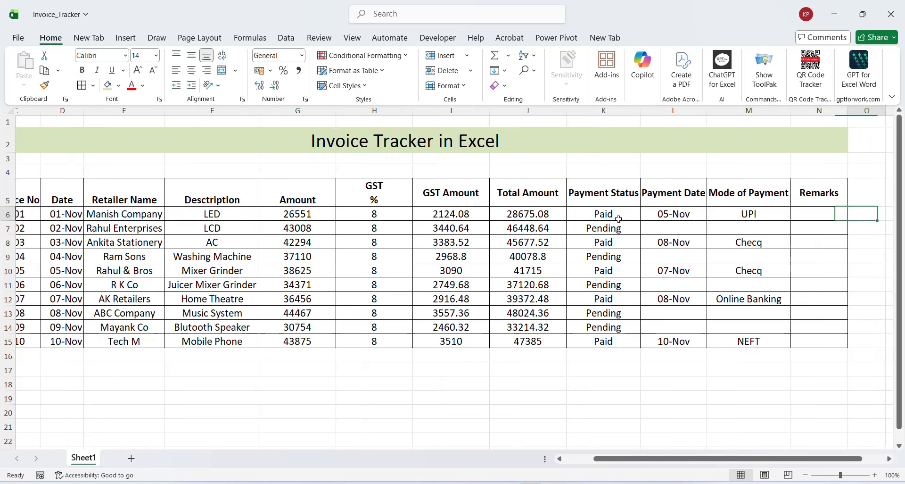
key("Left")
key("Left")
key("Left")
key("Left")
key("Down")
key("Down")
key("Down")
key("Down")
key("Down")
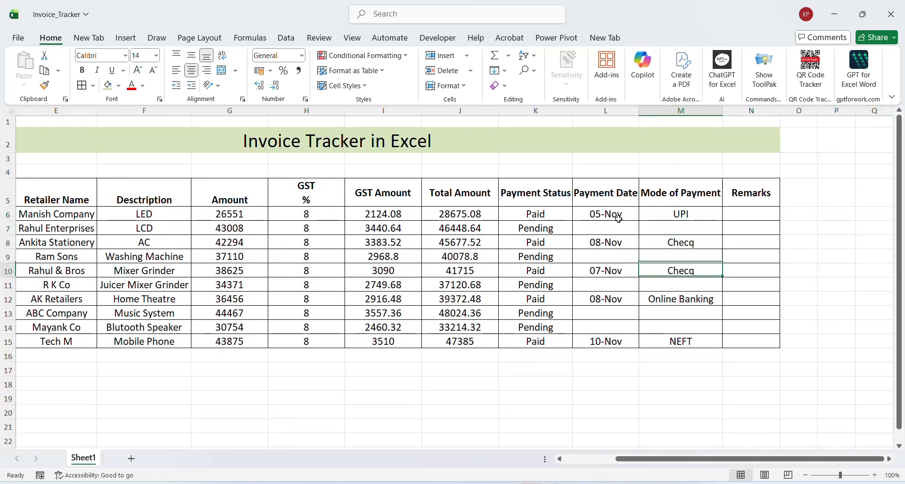
key("Down")
key("Down")
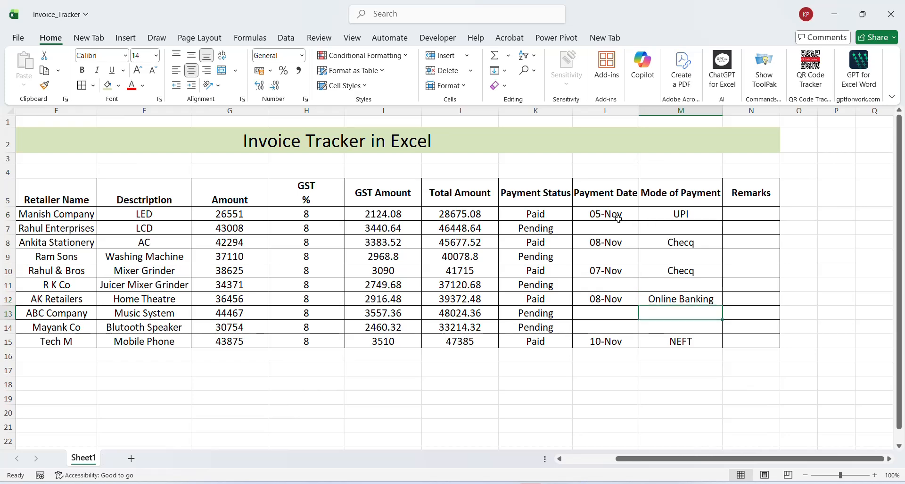
key("Down")
key("Down")
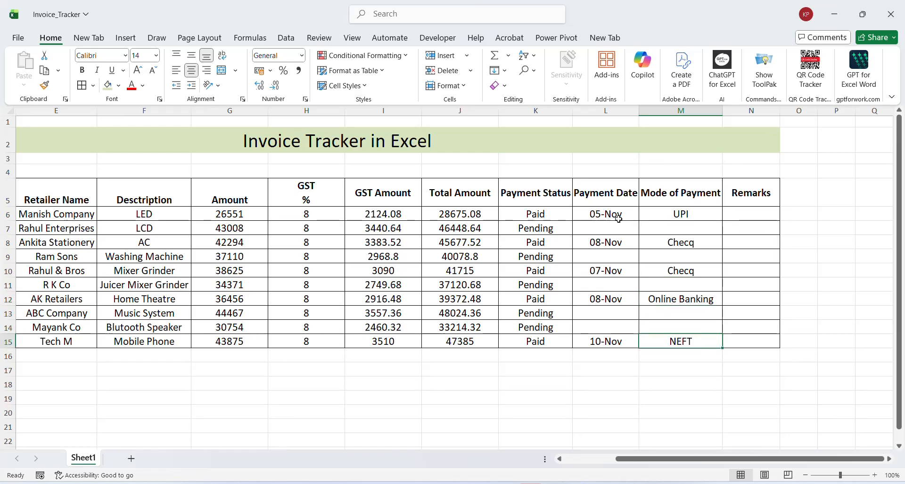
Step: Enter the remark "Follow up next day" for the second invoice in cell N7
key("Up")
key("Up")
key("Up")
key("Up")
key("Up")
key("Up")
key("Up")
key("Up")
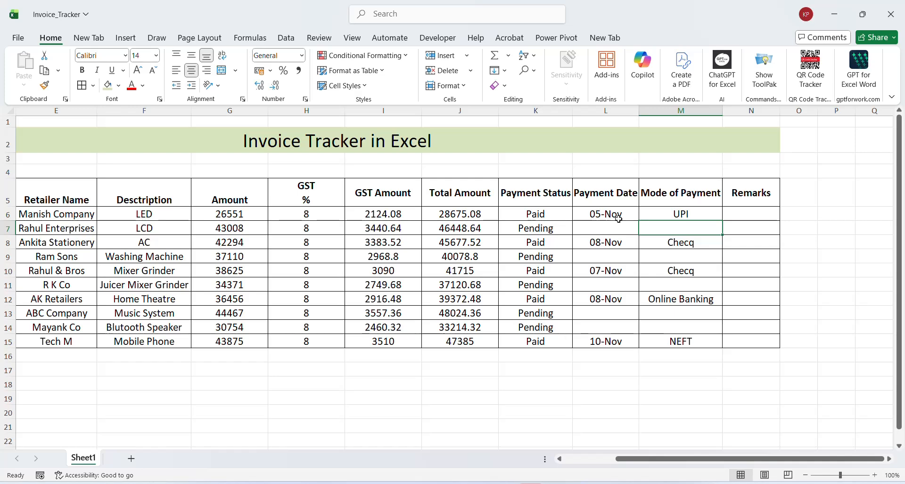
key("Right")
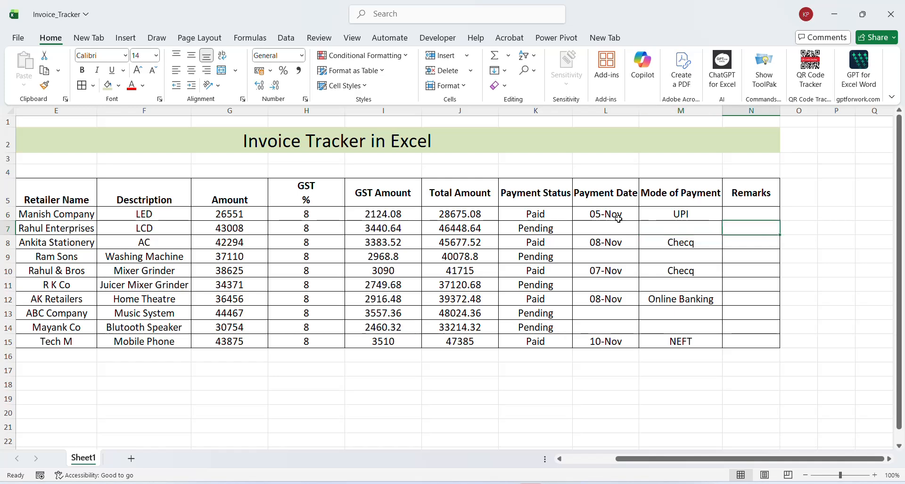
type("Follow up")
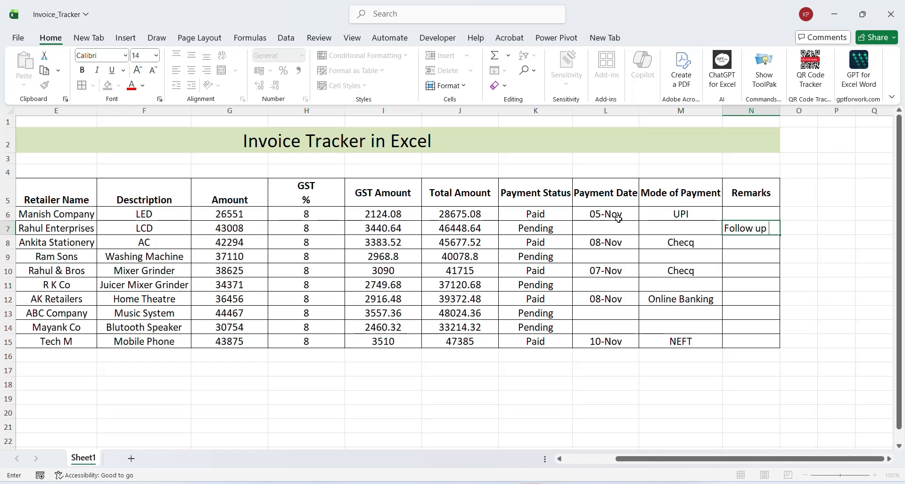
type(" nex")
key("ctrl+Return")
Step: Copy the N7 remark to the other pending invoices in N9, N11, N13 and N14, and fit the Remarks column's width to its text
key("ctrl+c")
key("Down")
key("Down")
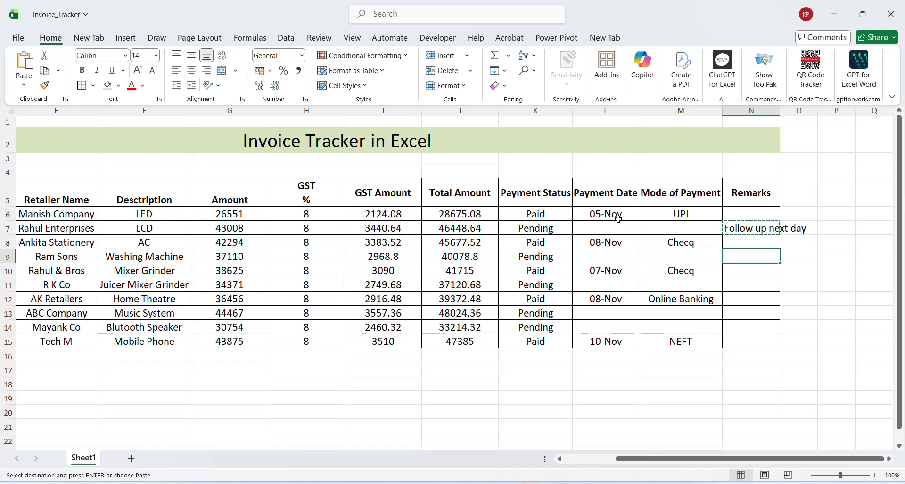
key("ctrl+v")
key("Down")
key("Down")
key("ctrl+v")
key("Down")
key("Down")
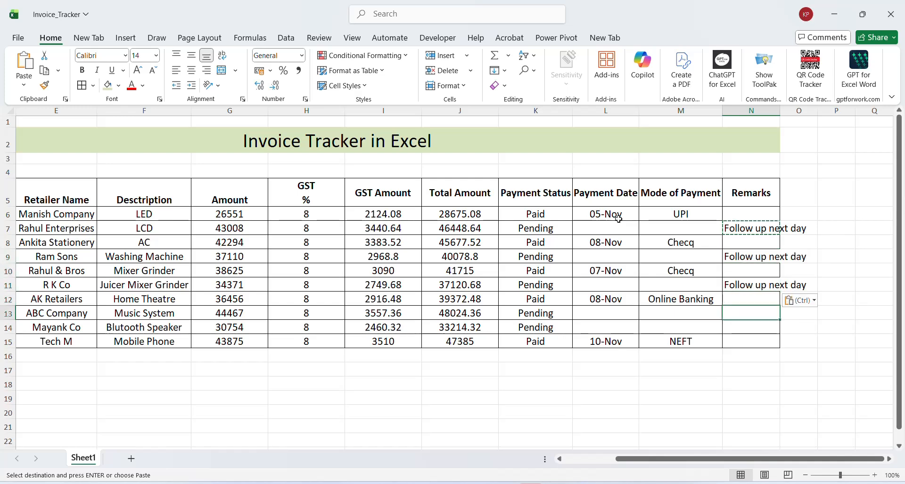
key("ctrl+v")
key("Down")
key("ctrl+v")
key("Escape")
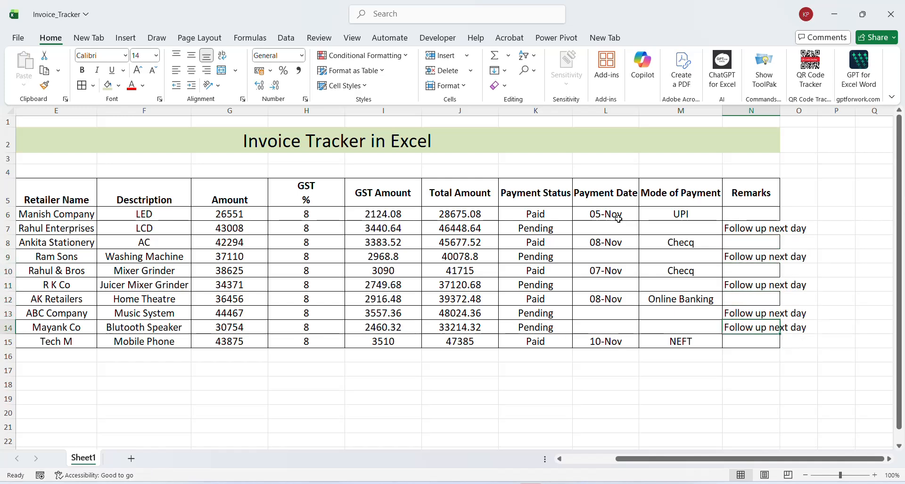
double_click(780, 111)
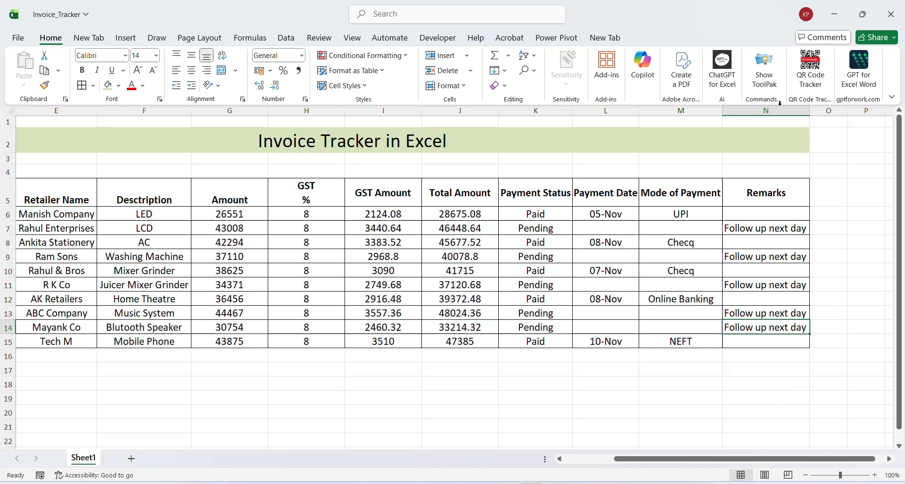
Step: Middle-align the whole invoice table B5:N15 vertically
left_click(616, 193)
key("ctrl+Left")
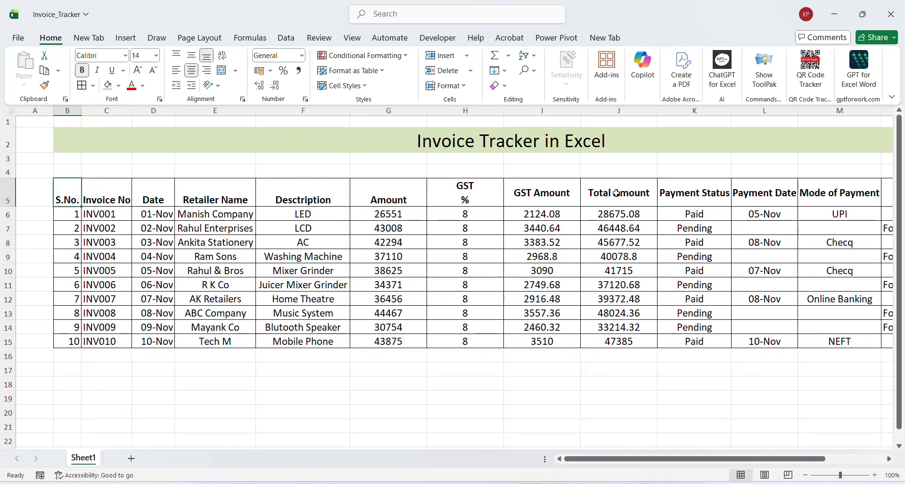
key("ctrl+shift+End")
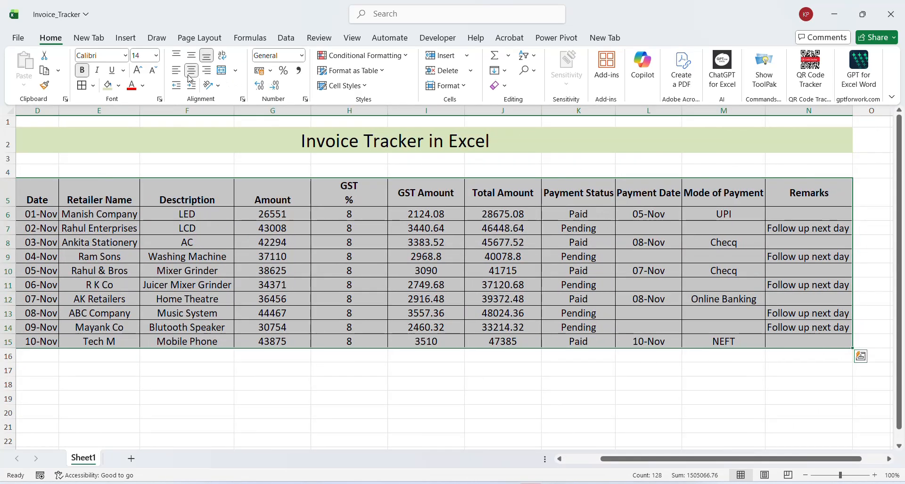
left_click(190, 74)
left_click(191, 56)
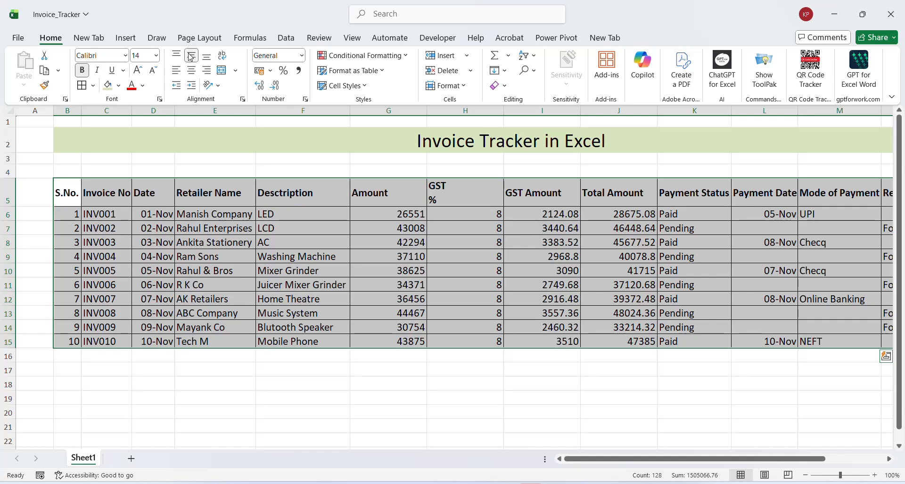
Step: Center the contents of the whole invoice table B5:N15 horizontally
left_click(158, 243)
key("Up")
key("Up")
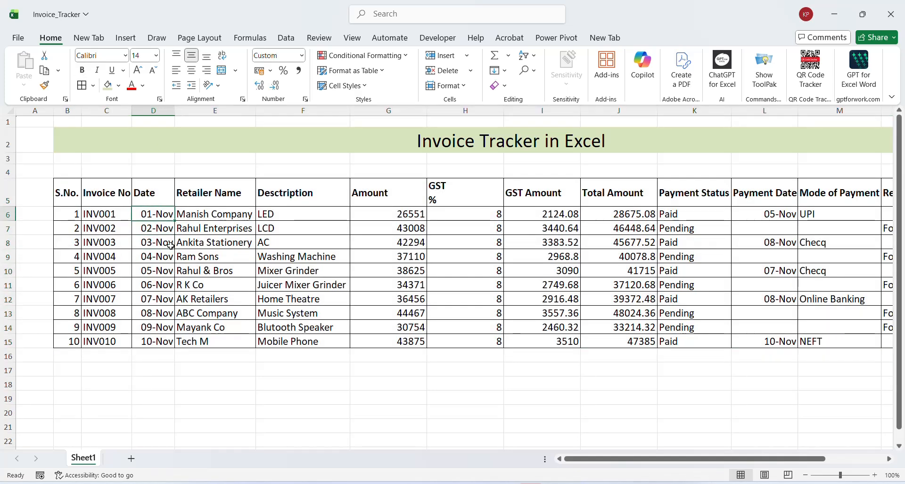
key("Up")
key("Left")
key("Left")
key("ctrl+shift+Down")
key("ctrl+shift+Right")
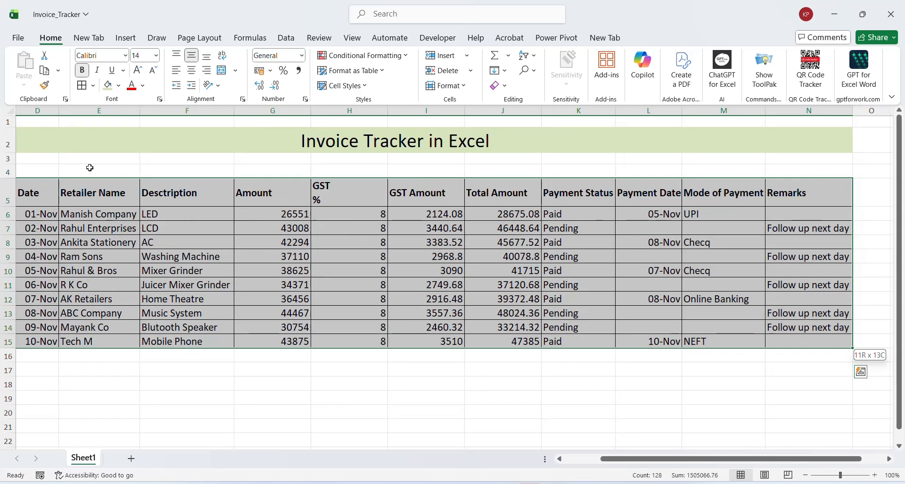
left_click(191, 76)
Step: Review the table's columns from S.No. to Remarks along the first invoice record and the header row
left_click(150, 208)
key("Left")
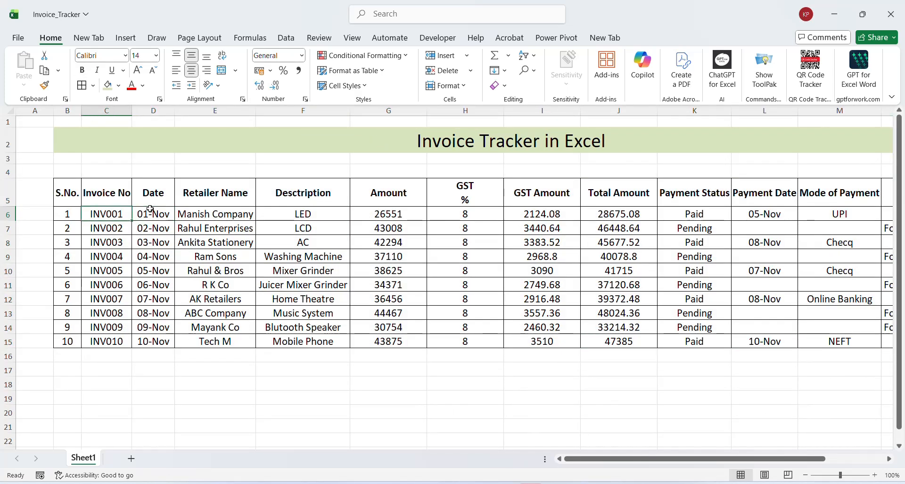
key("Right")
key("Right")
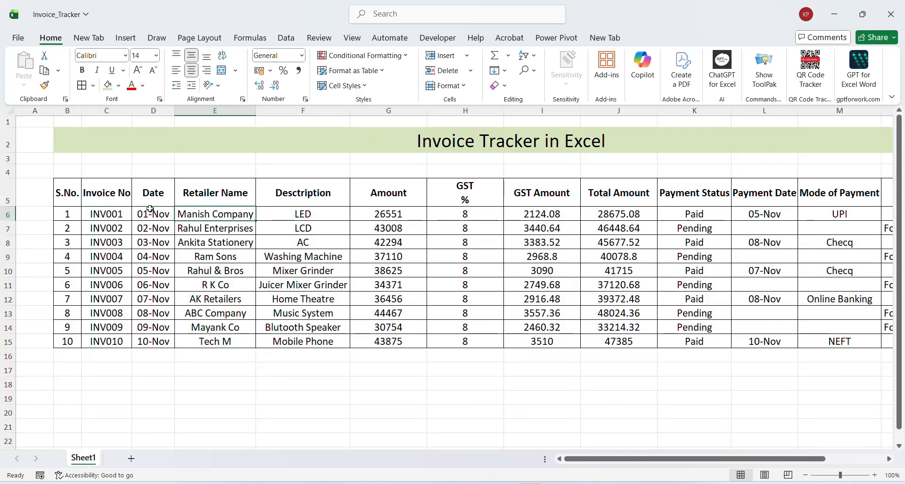
key("Left")
key("Right")
key("Right")
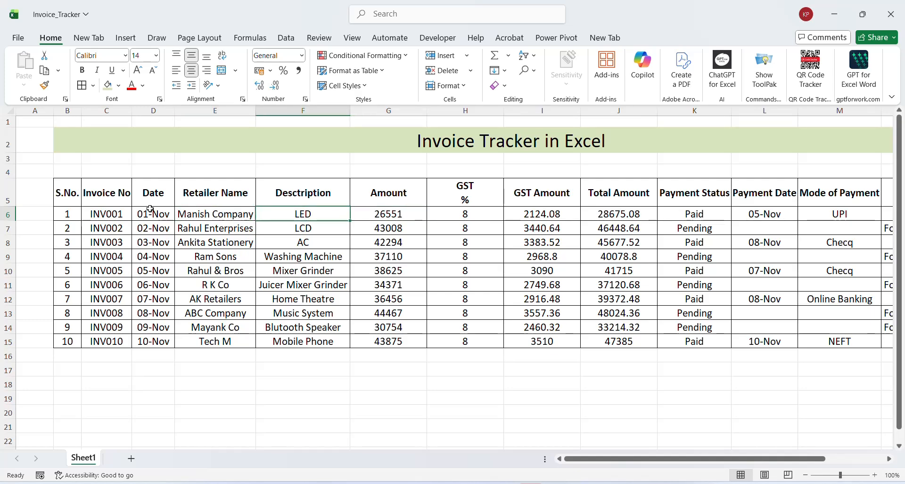
key("Right")
key("Right")
key("Right")
key("Right")
key("Left")
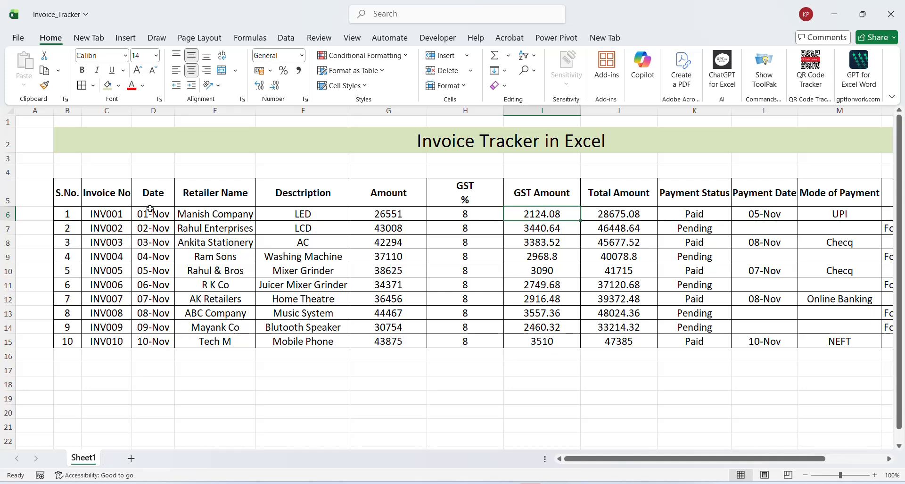
key("Right")
key("Right")
key("Right")
key("Right")
key("Right")
key("Left")
key("Left")
key("Left")
key("Left")
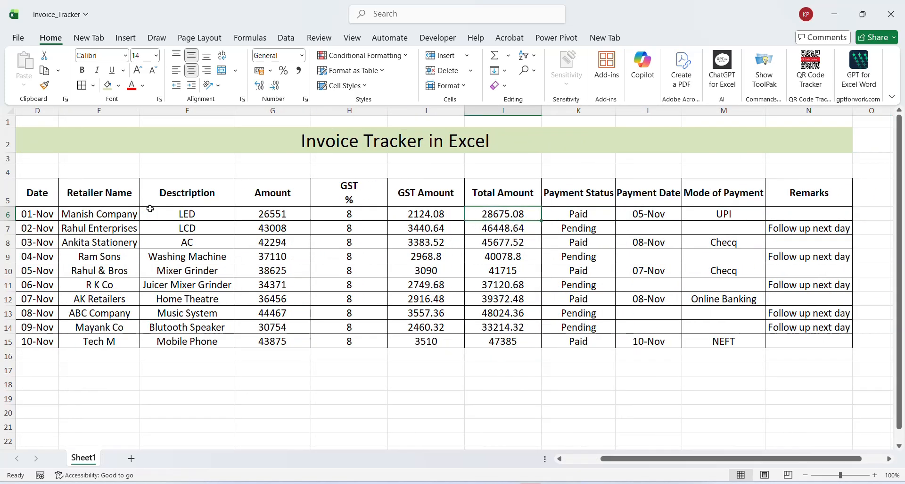
key("Left")
key("Left")
key("Left")
key("Left")
key("Right")
key("Right")
key("Right")
key("Right")
key("Right")
key("Right")
key("Left")
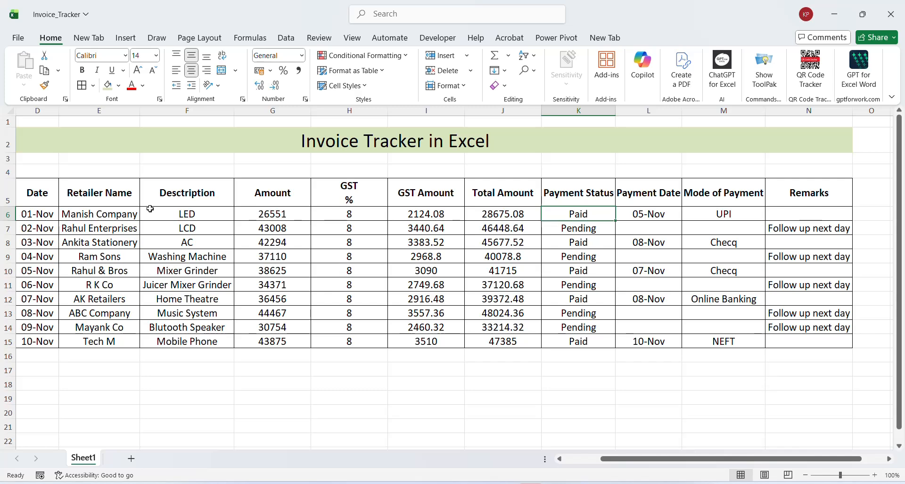
key("Right")
key("Right")
key("Up")
key("Right")
key("Right")
key("Right")
key("Right")
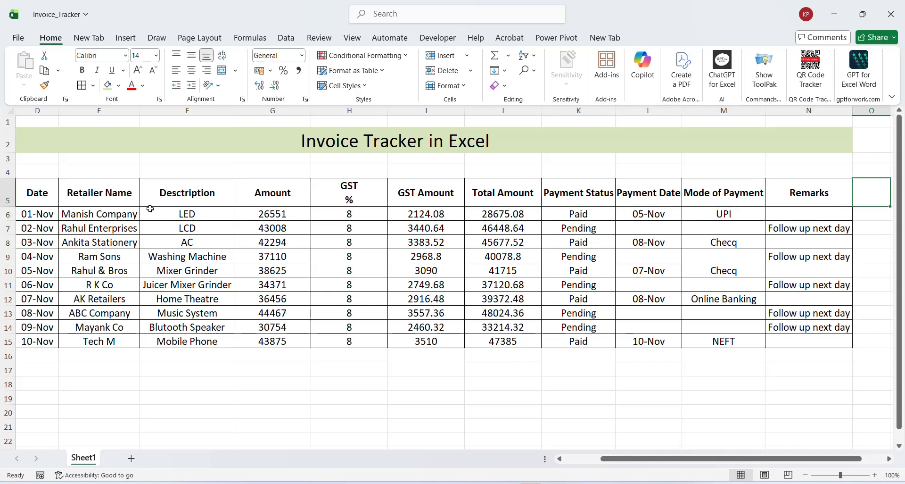
key("Left")
key("Left")
key("Left")
key("Left")
key("Left")
key("Left")
key("Left")
key("Left")
key("Left")
key("Left")
key("Left")
key("Left")
key("Left")
key("Left")
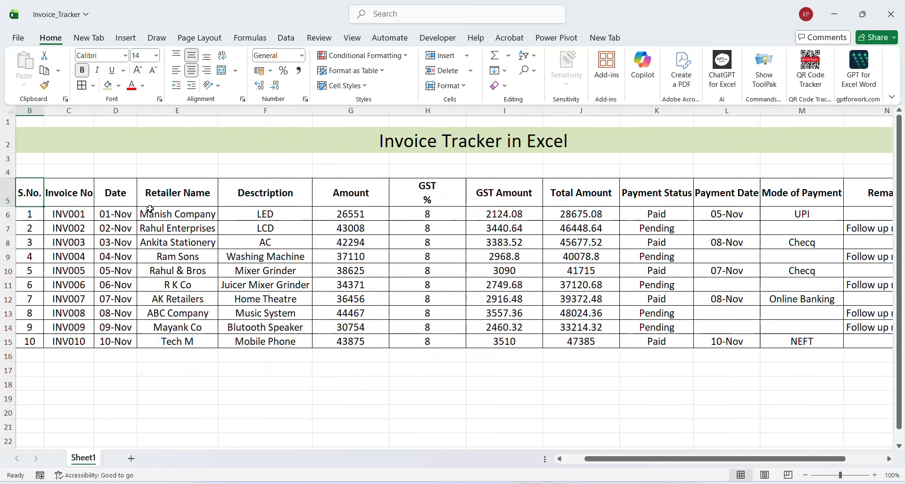
Step: Delete row 2 containing the "Invoice Tracker in Excel" title
key("Up")
key("Up")
key("Up")
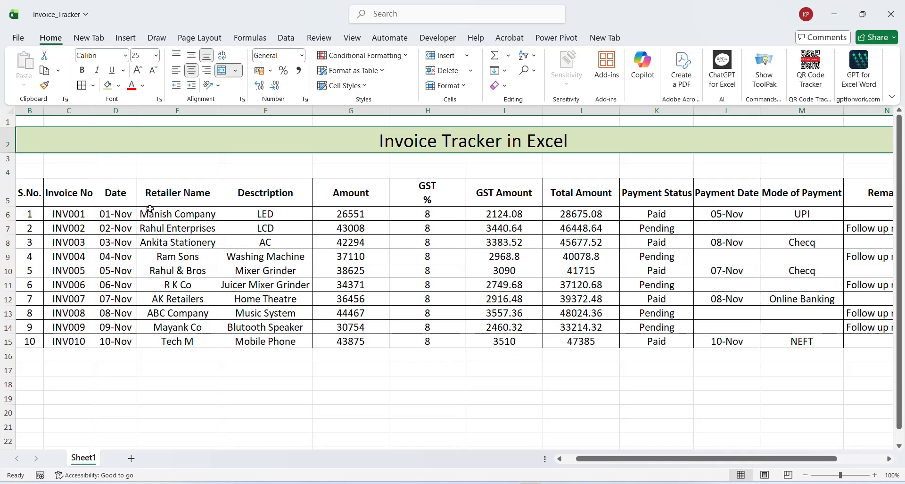
key("shift+space")
key("ctrl+minus")
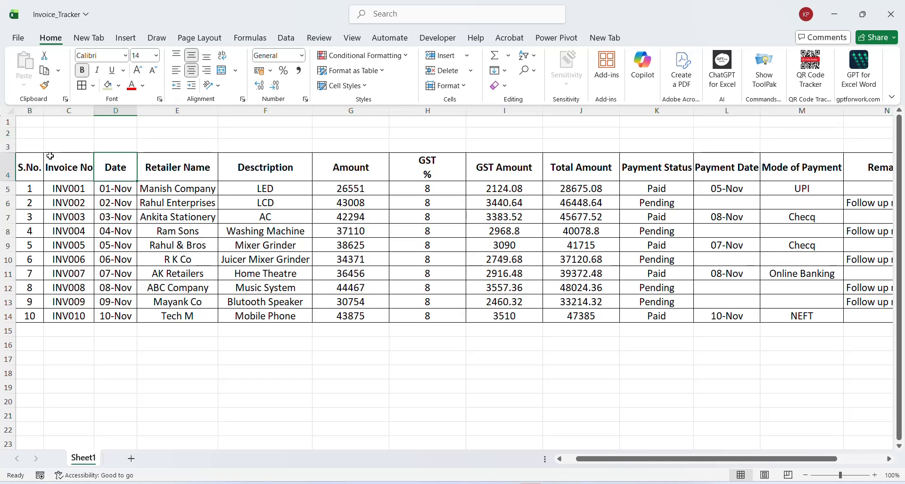
Step: Insert six blank rows at the top of the sheet, above the invoice table
left_click(4, 120)
key("shift+Down")
key("shift+Down")
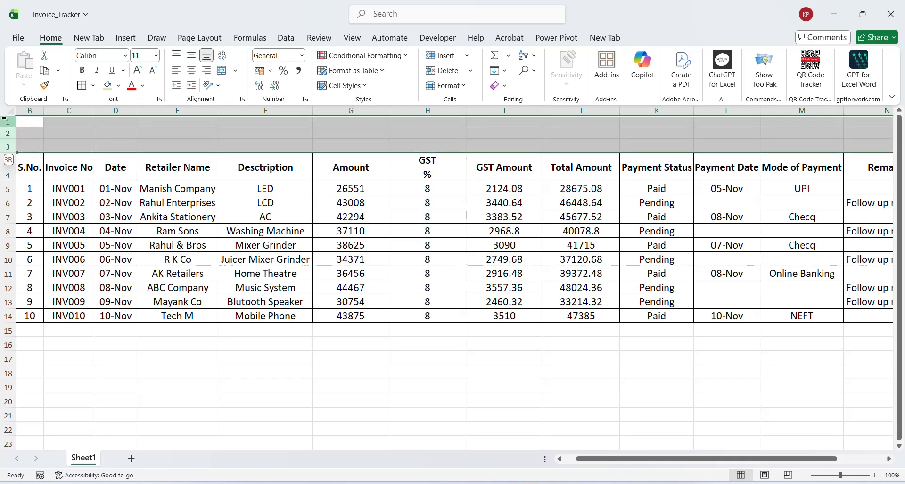
key("ctrl+plus")
key("ctrl+plus")
key("Down")
key("Down")
key("Up")
key("Up")
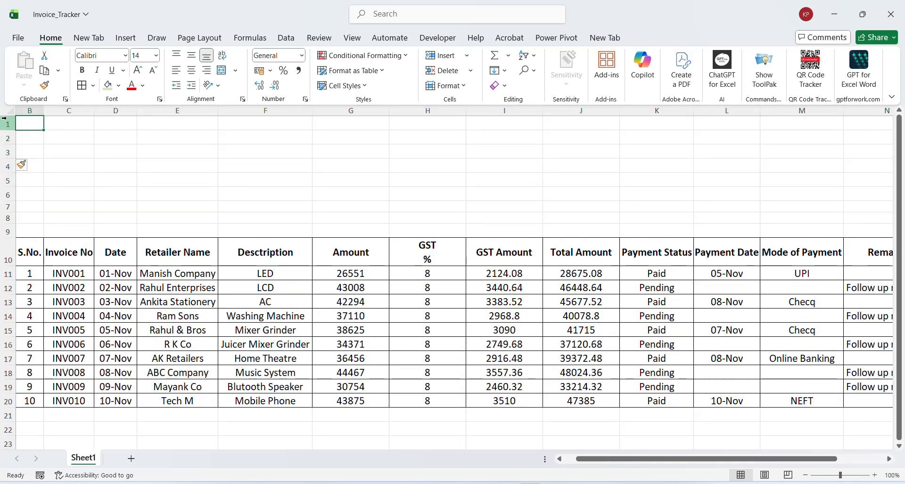
key("Down")
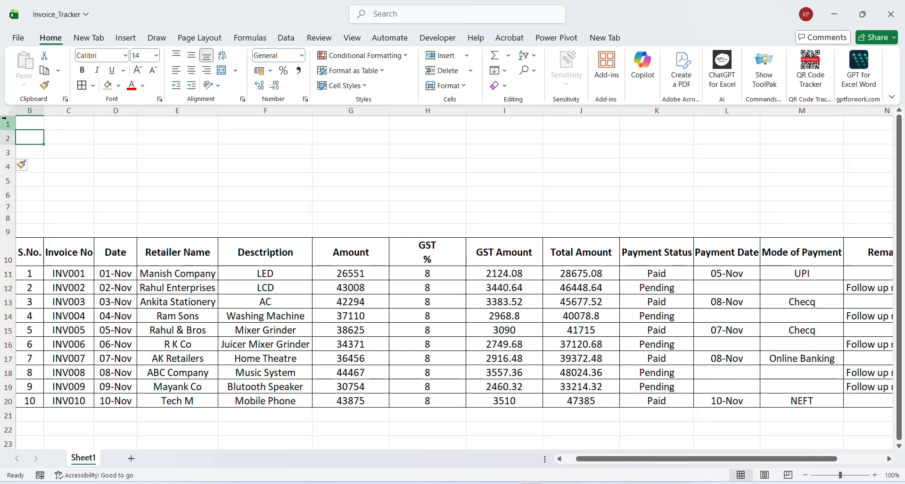
Step: Enter the label "Total Invoices" in C2 and fit column C to its width
key("Right")
type("Tota")
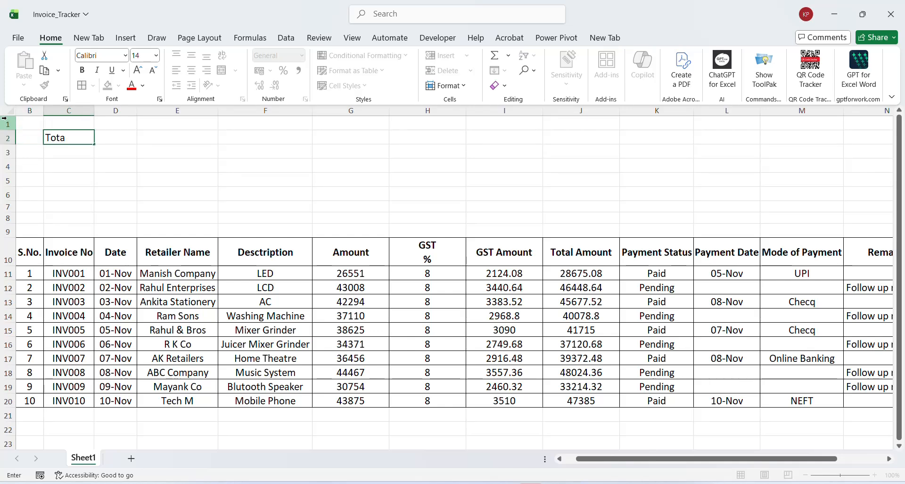
type("l Invoices")
key("ctrl+Return")
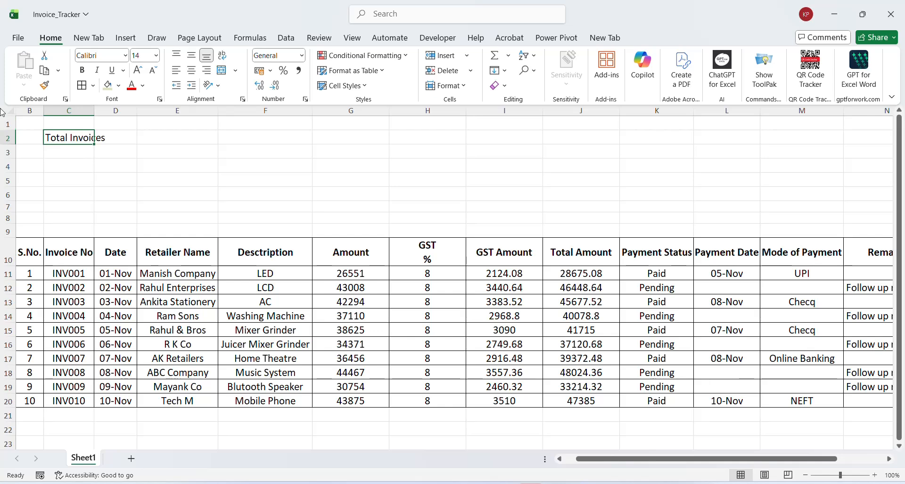
double_click(97, 110)
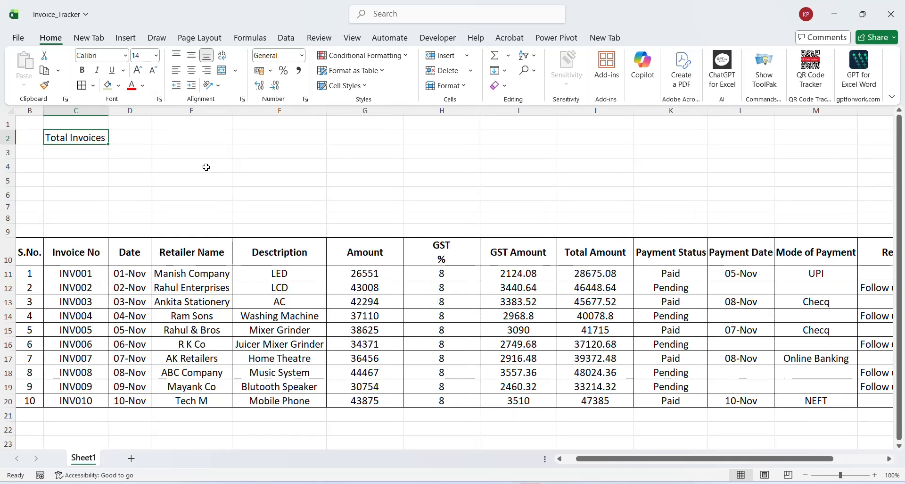
Step: Enter the label "Total Amount" in C3, below Total Invoices
left_click(94, 158)
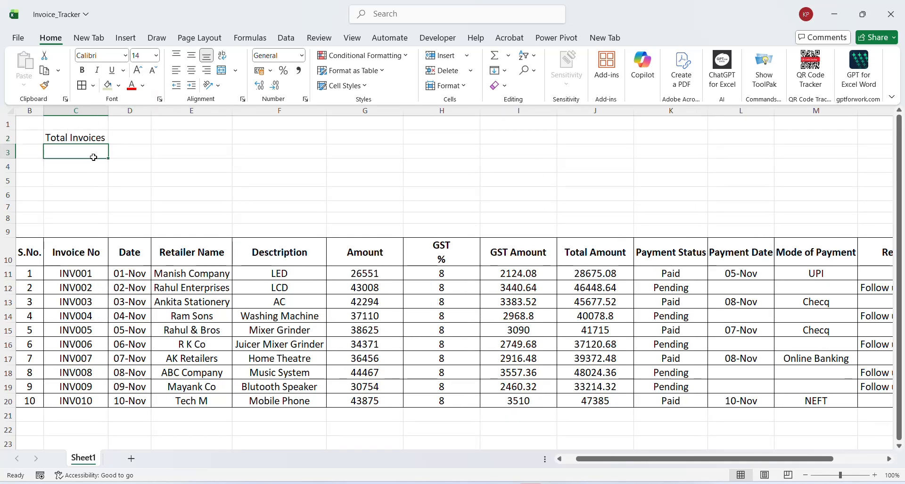
type("A")
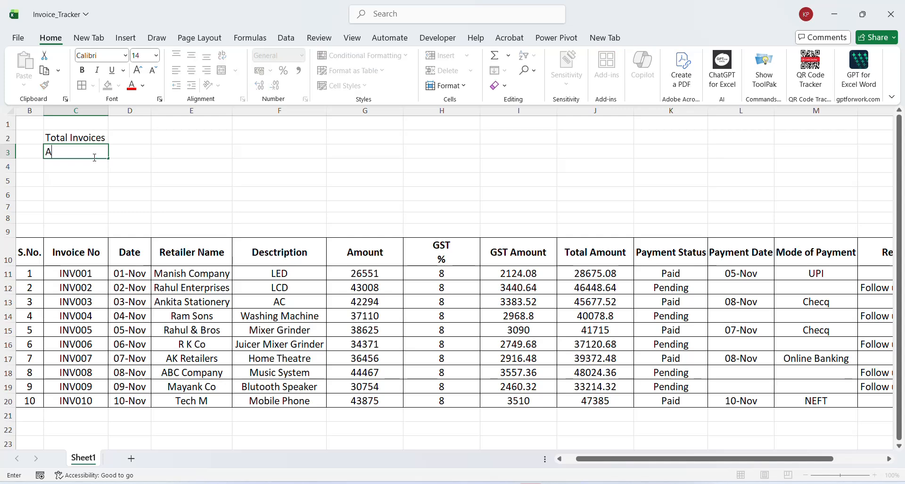
key("Escape")
type("Total ")
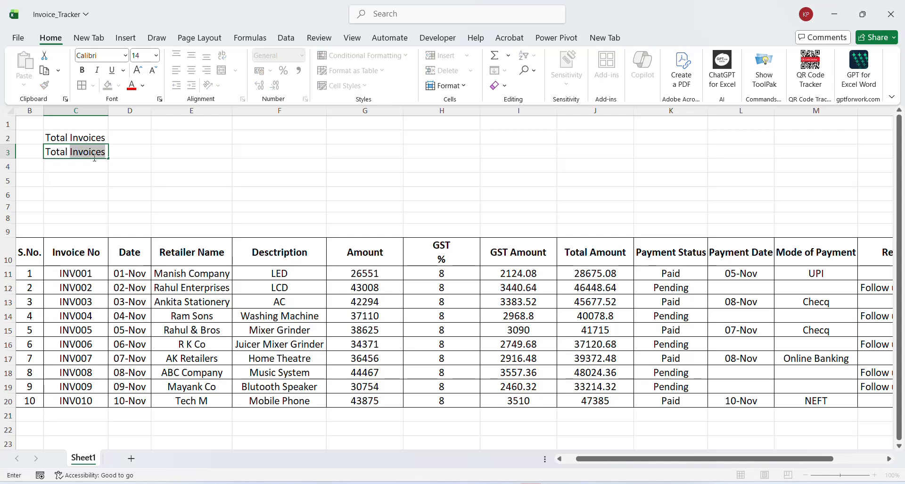
type("Amount")
key("Return")
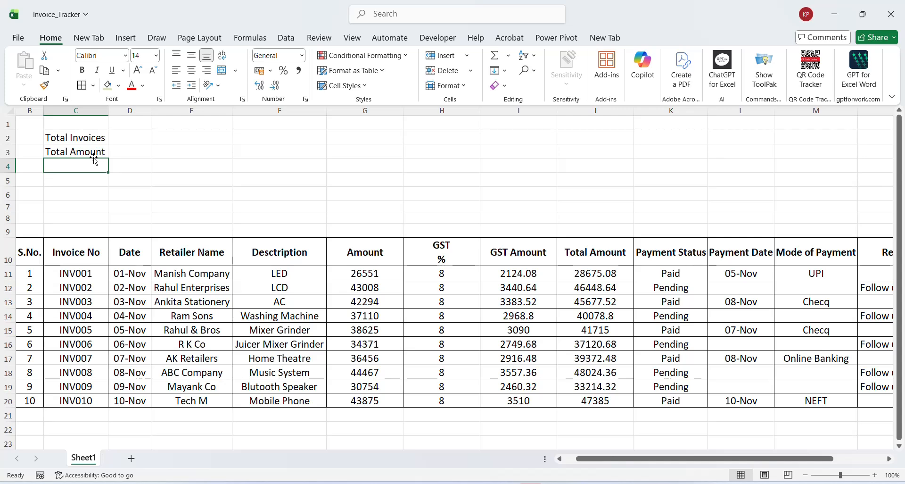
Step: Add the labels "Paid Invoices" in C4 and "Pending Invoices" in C5
type("Paid Invoic")
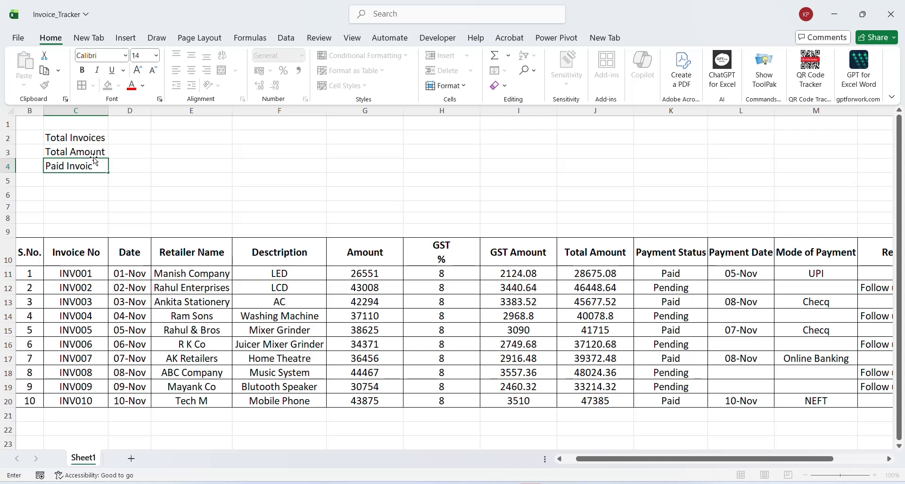
type("es")
key("Return")
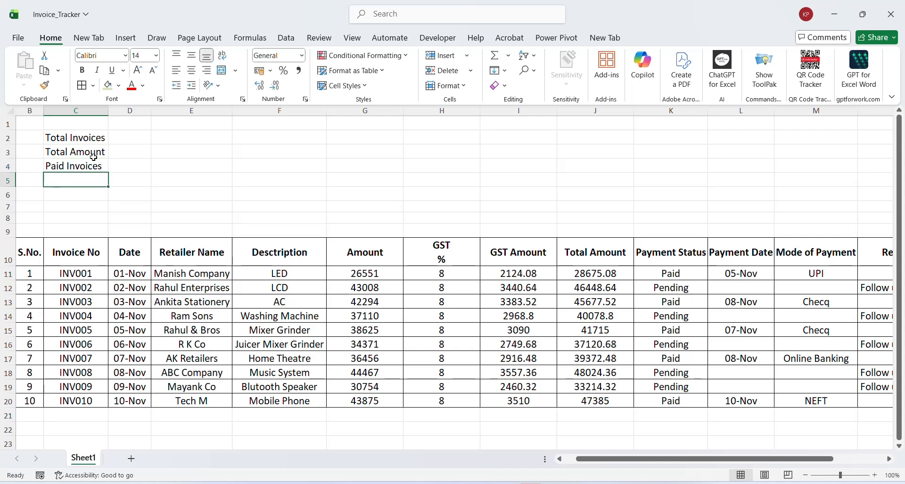
type("Pend")
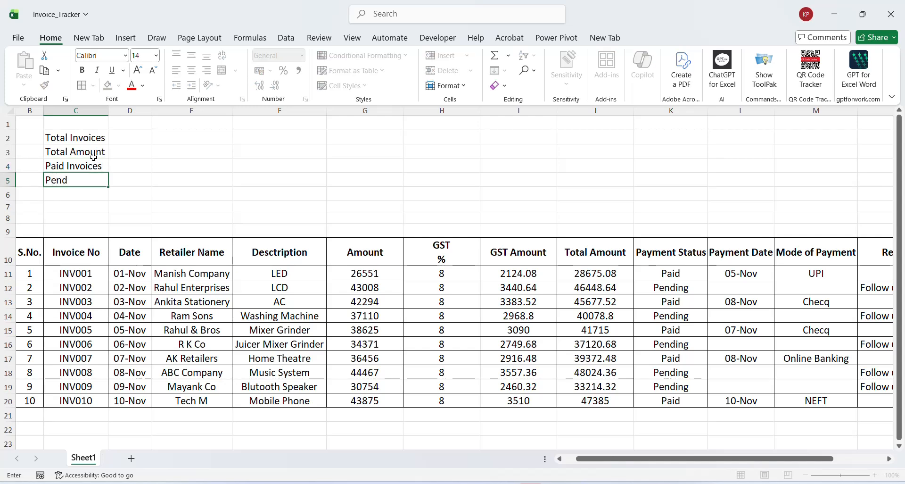
type("ing Invoices")
key("Return")
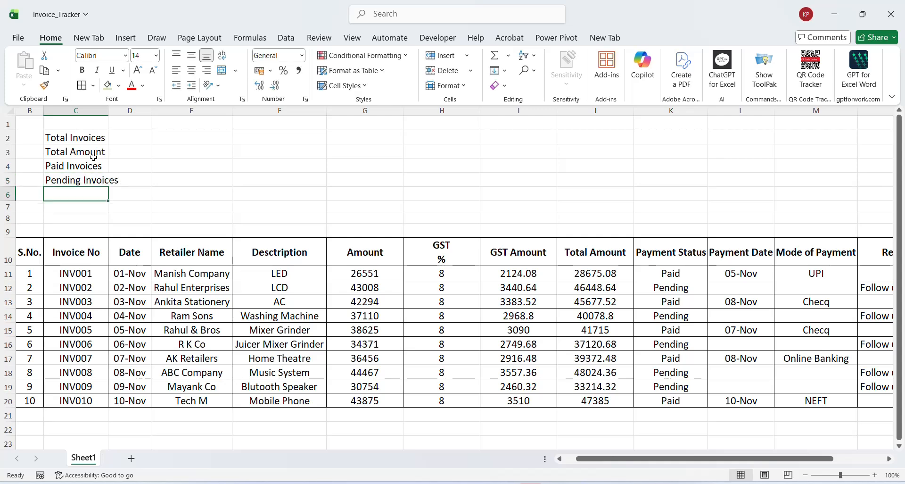
Step: Enter the label "Pending Amount" in C6 and fit column C to the longest label
type("Pending A")
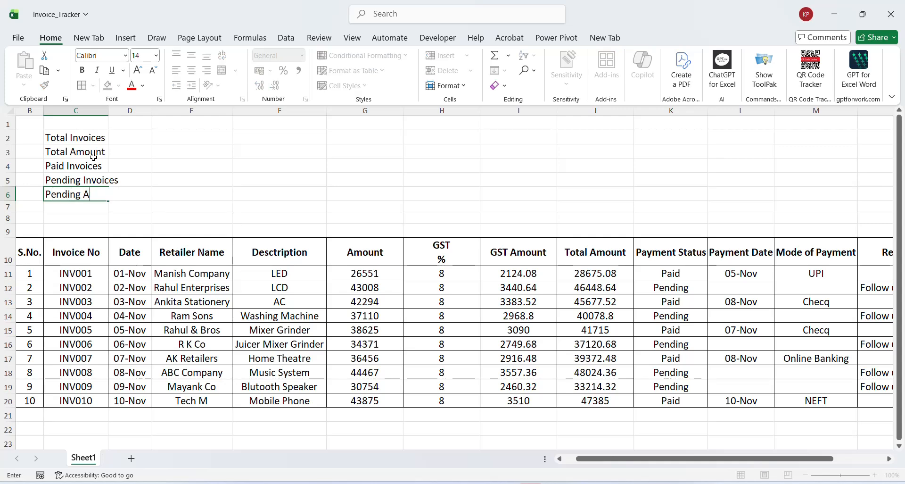
type("mount")
key("ctrl+Return")
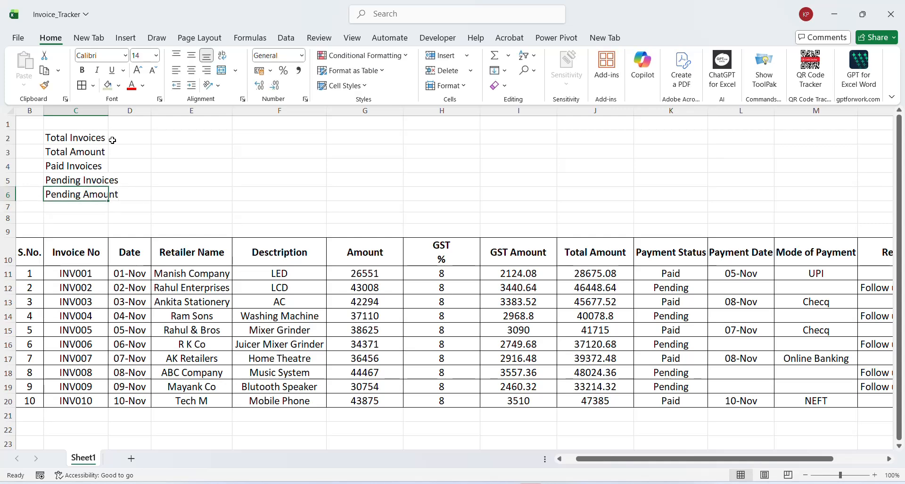
double_click(108, 110)
Step: Make the summary labels in C2:C6 bold
left_click(84, 141)
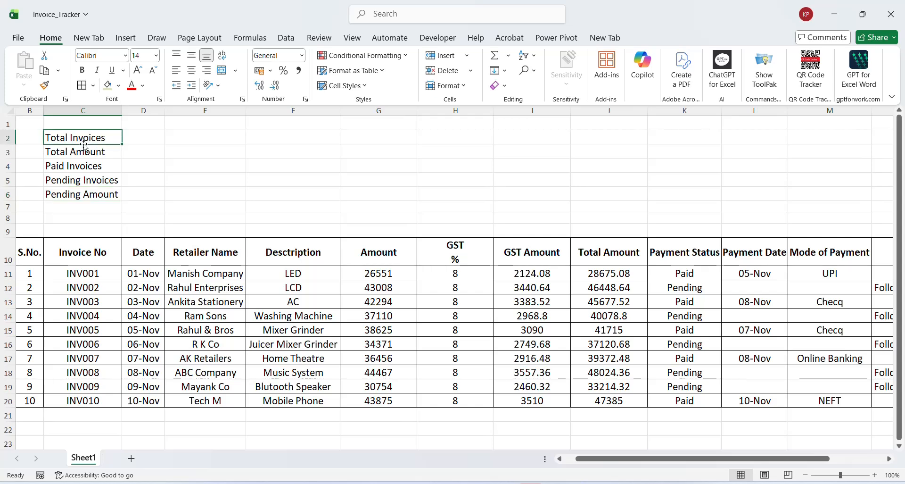
key("shift+Down")
key("shift+Down")
key("shift+Down")
key("shift+Down")
key("ctrl+b")
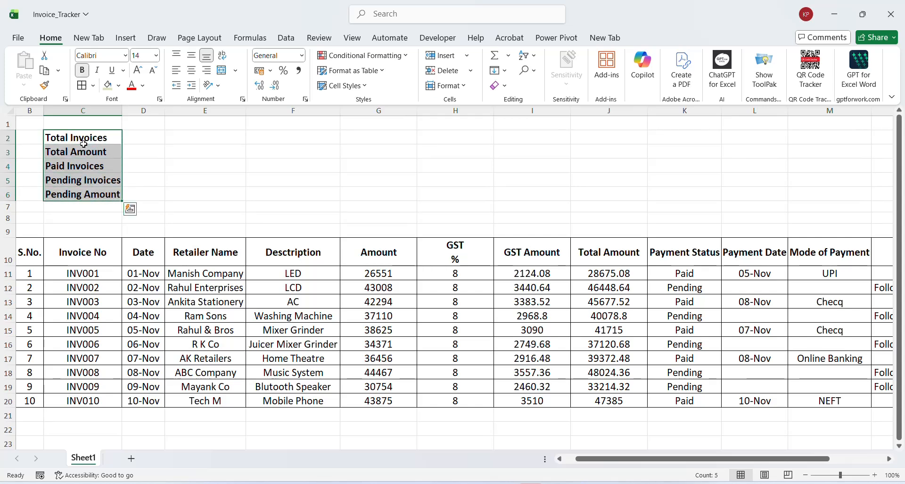
Step: Widen column D to make room for the summary values beside the labels
left_click(146, 138)
key("Right")
key("Left")
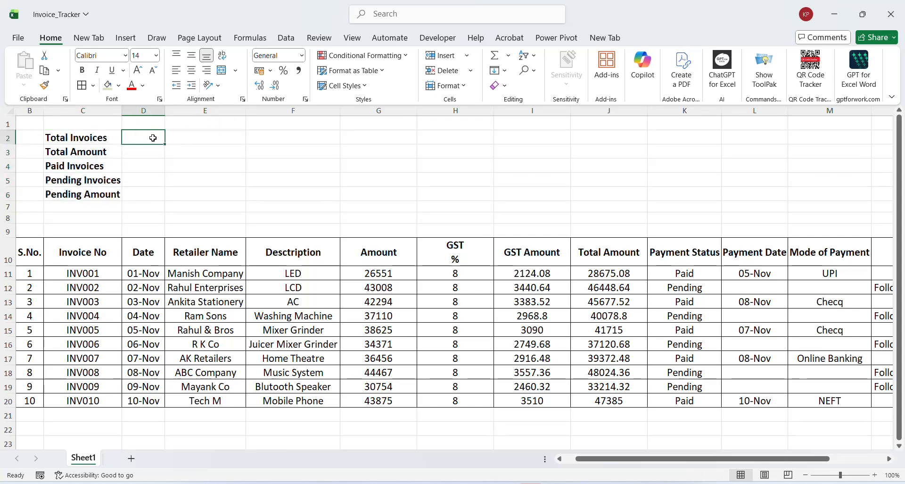
key("Left")
key("Left")
left_click(153, 137)
key("Left")
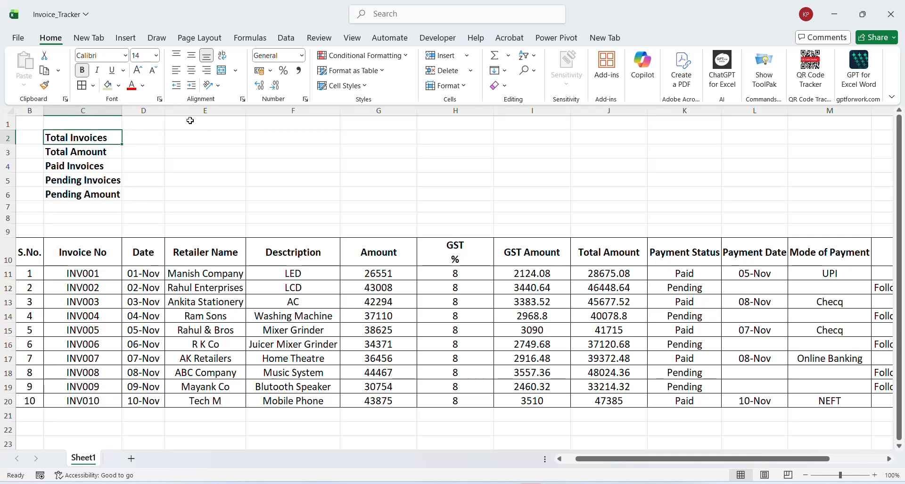
left_click_drag(165, 111, 188, 110)
Step: Enter a COUNTA formula in D2 that counts the invoice numbers from C11 downward, and center the result
left_click(168, 138)
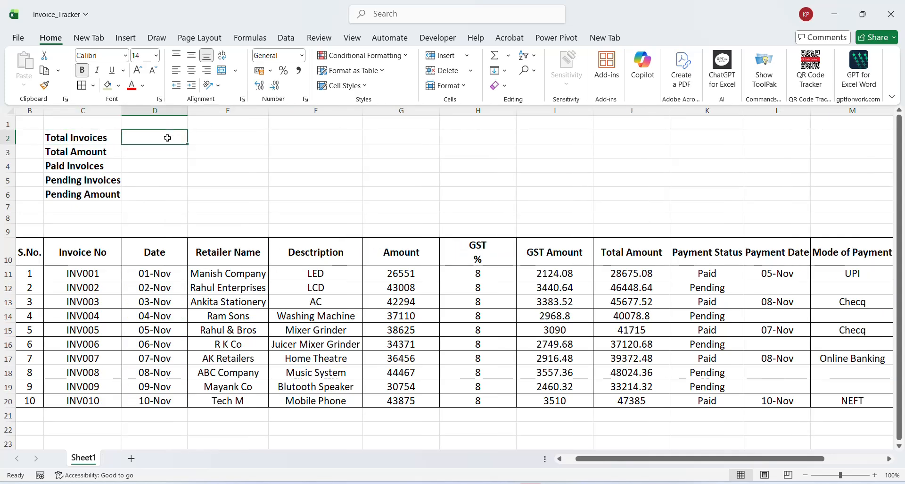
type("=coun")
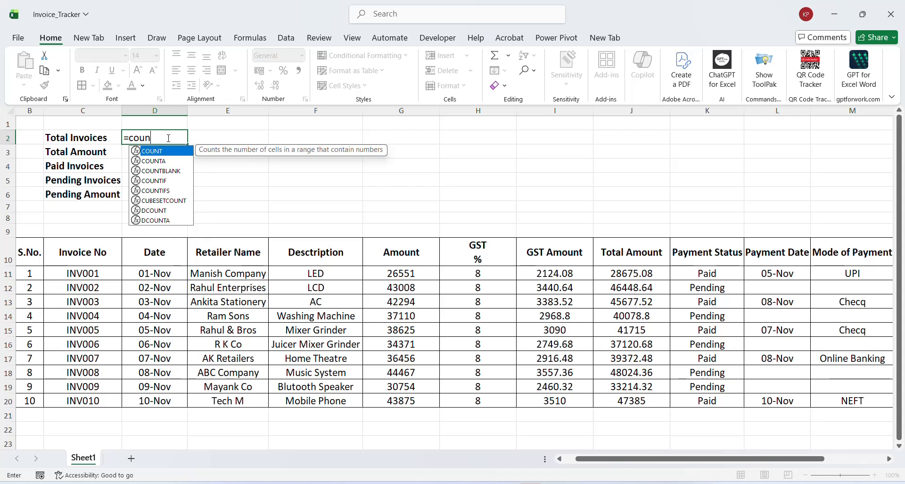
key("Tab")
key("Down")
key("Down")
key("Down")
key("Down")
key("Down")
key("Down")
key("Down")
key("Down")
key("Down")
key("Down")
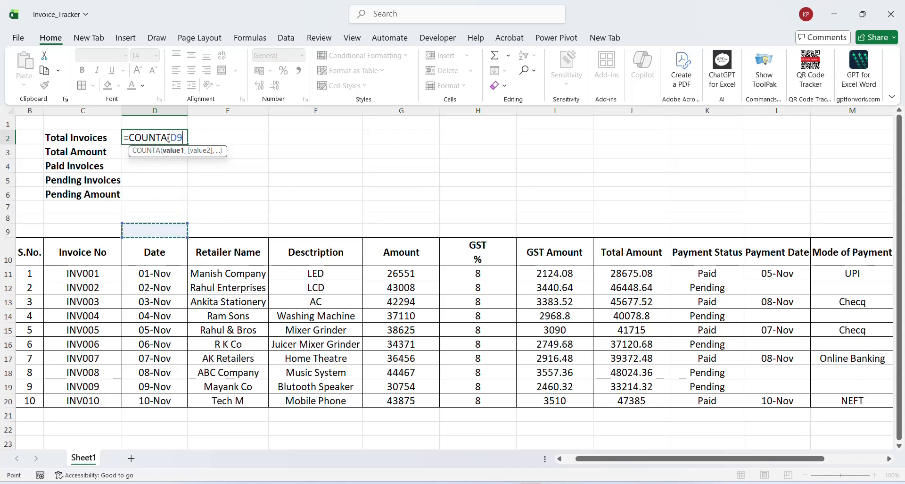
key("Up")
key("Up")
key("Up")
key("ctrl+shift+Down")
key("ctrl+shift+Down")
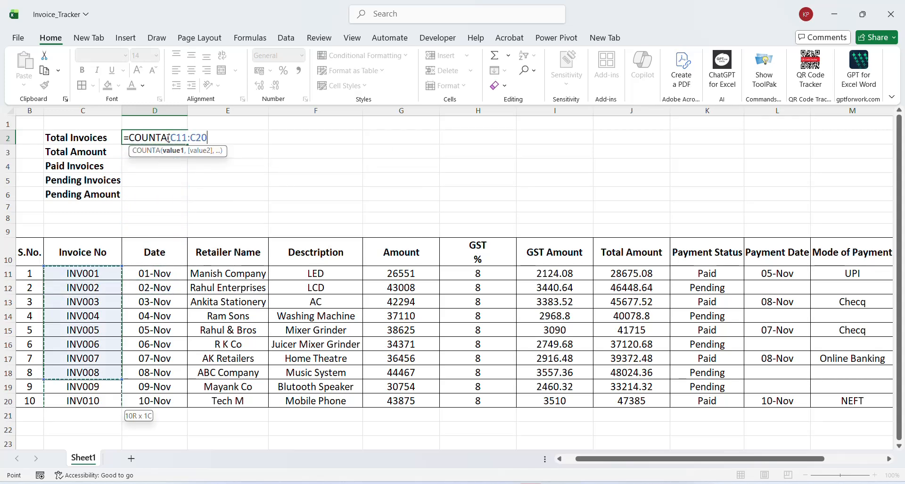
key("Return")
scroll(167, 138, "up", 1)
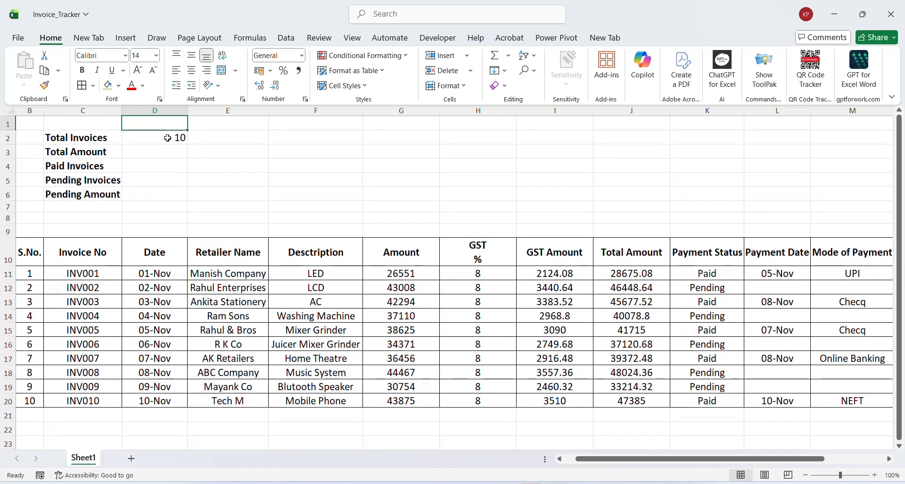
left_click(167, 137)
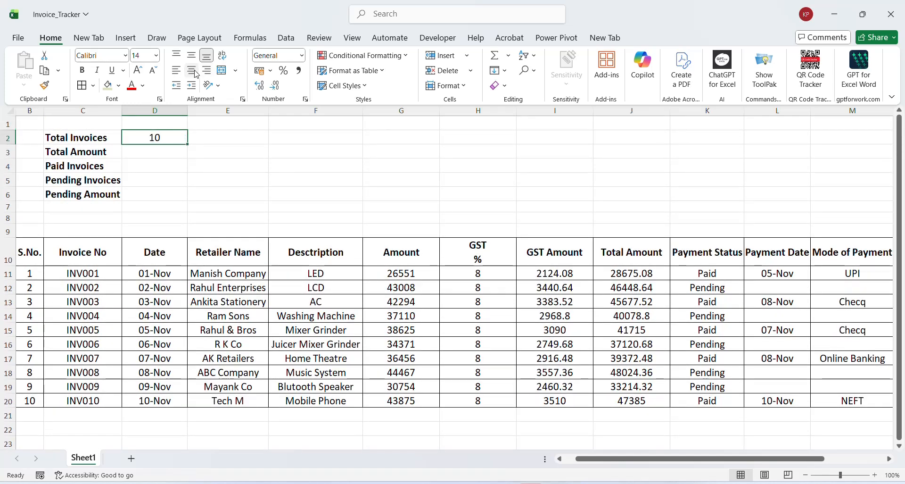
Step: Examine the Invoice No column from the records down past the end of the table and back up
left_click(76, 326)
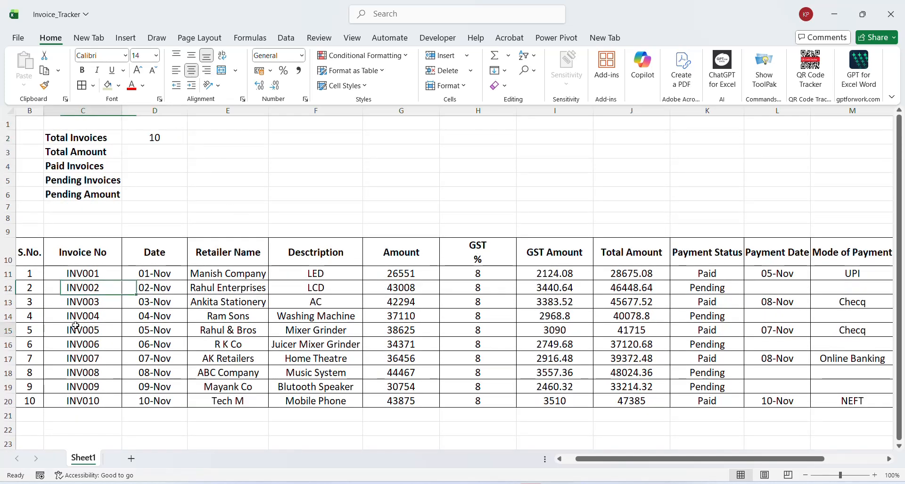
key("Up")
key("Up")
key("Up")
key("Up")
key("ctrl+Down")
key("Down")
key("Down")
key("Down")
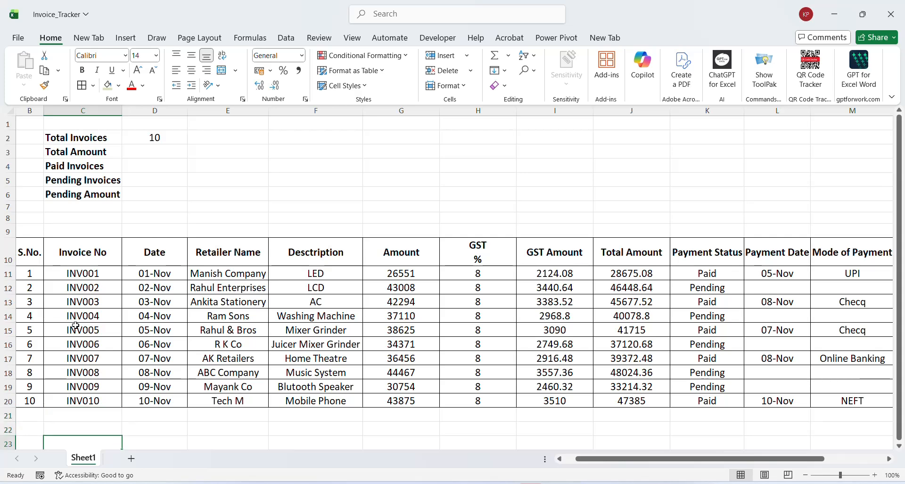
key("ctrl+Down")
key("Up")
key("Up")
key("ctrl+Up")
key("ctrl+Up")
key("ctrl+Up")
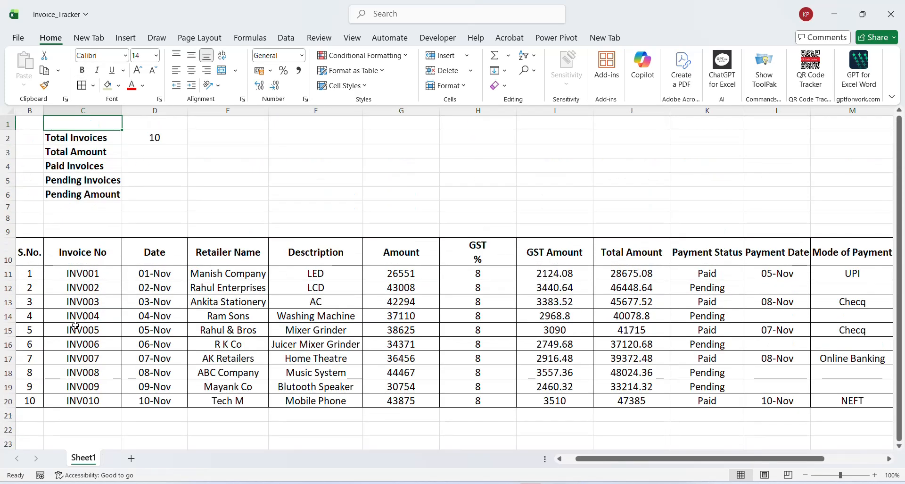
Step: Make the Total Invoices count in D2 bold
key("ctrl+Up")
key("Right")
key("Down")
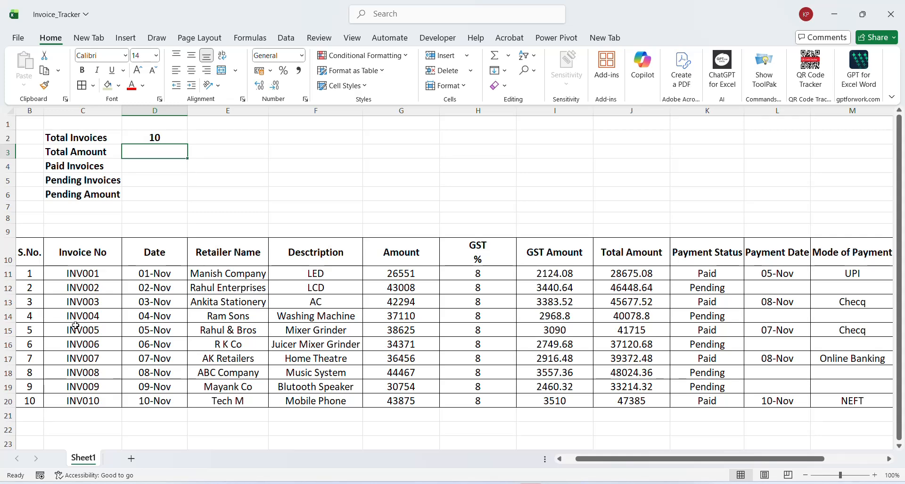
Step: Enter a SUM formula in D3 that adds the Total Amount column from J11 to the end of the sheet
type("=sum")
key("Tab")
key("Right")
key("Right")
key("Right")
key("Right")
key("Right")
key("Right")
key("Right")
key("Right")
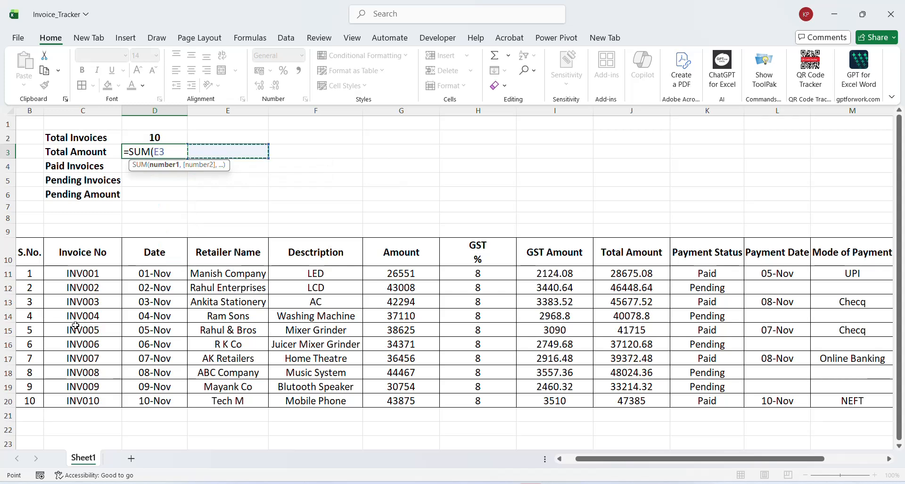
key("Down")
key("Down")
key("Down")
key("Down")
key("Down")
key("Down")
key("Down")
key("Down")
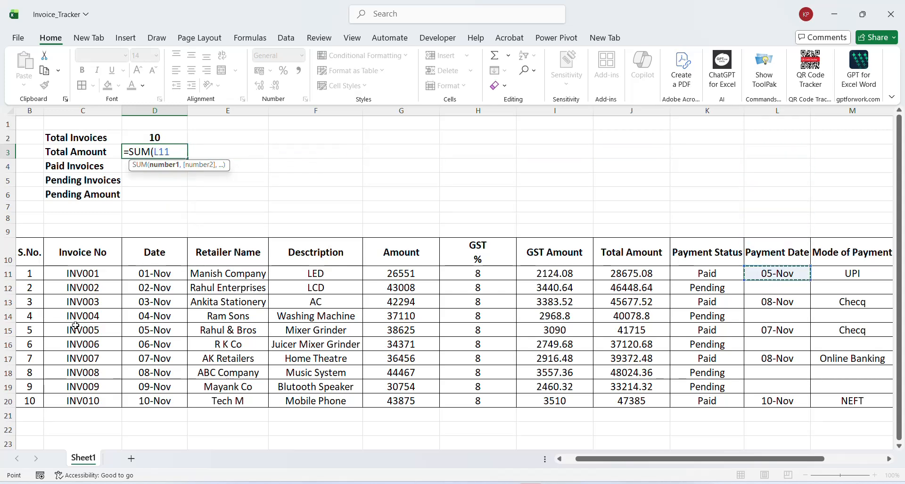
key("Left")
key("Left")
key("ctrl+shift+Down")
key("ctrl+shift+Down")
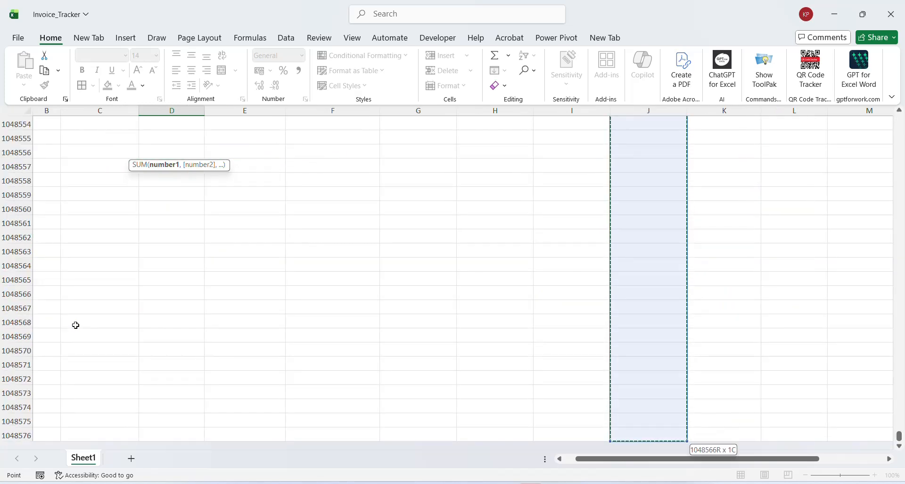
key("Return")
Step: Center the Total Amount result in D3 horizontally
key("Up")
key("Up")
key("Up")
key("Down")
key("Down")
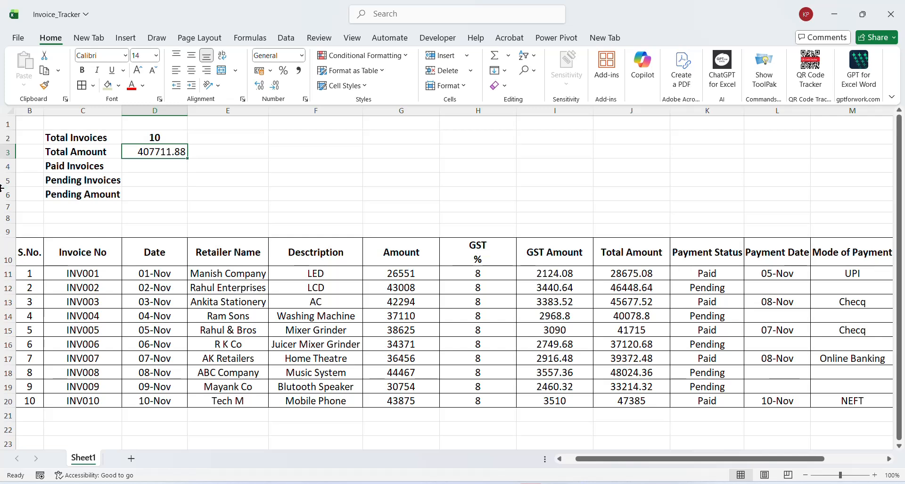
left_click(191, 70)
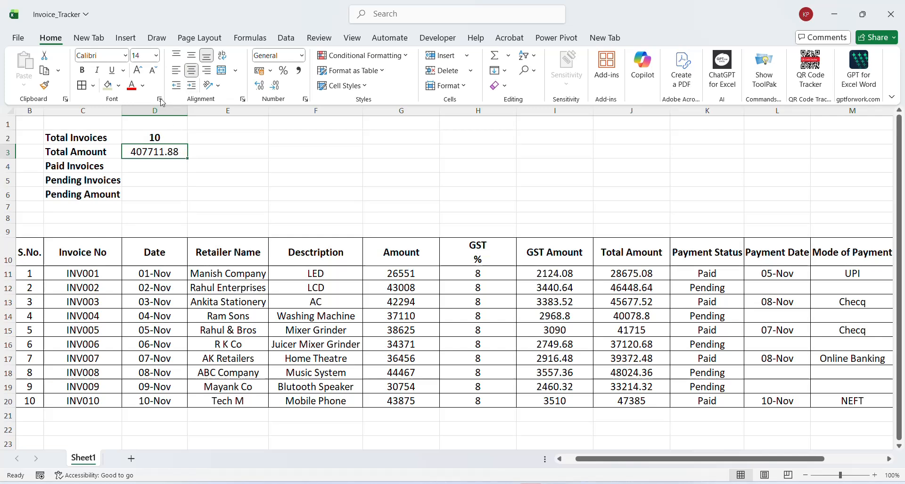
Step: Examine the Total Amount, Payment Status and neighbouring columns in the first invoice record for the Paid Invoices summary
left_click(152, 164)
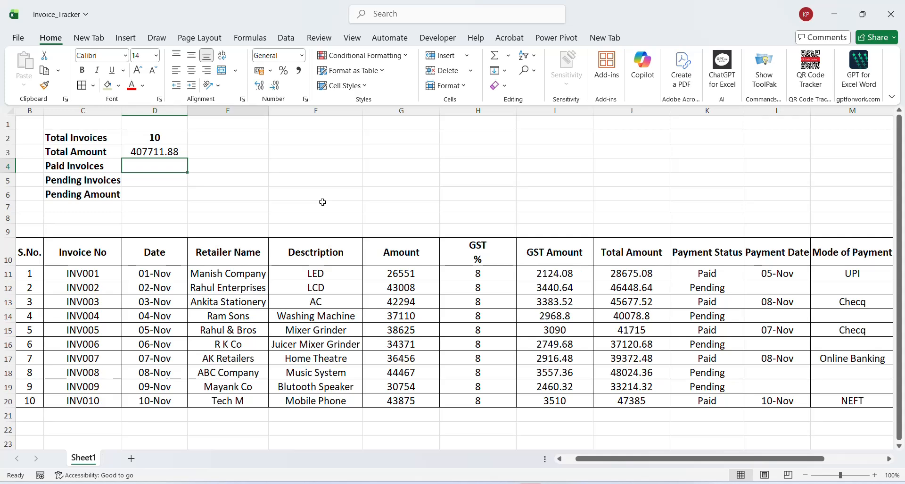
key("Right")
key("Right")
key("Right")
key("Right")
key("Right")
key("Right")
key("Down")
key("Down")
key("Down")
key("Down")
key("Down")
key("Down")
key("Down")
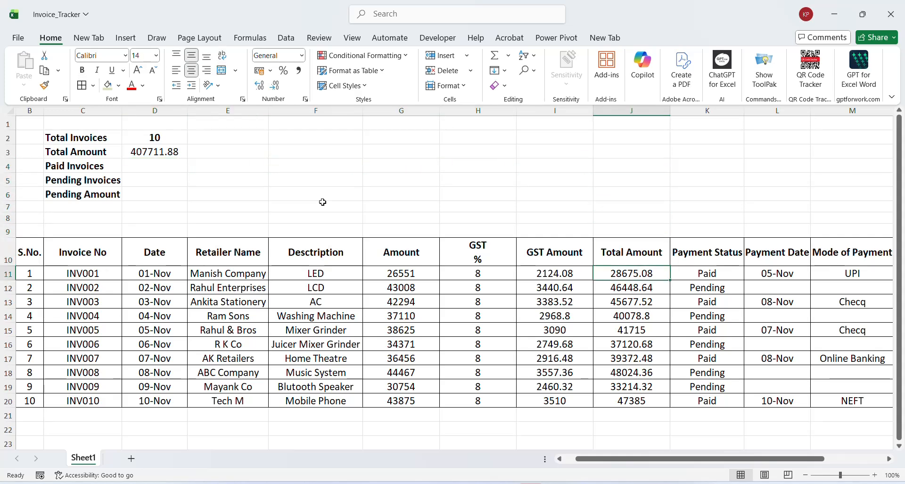
key("Right")
key("Right")
key("Left")
key("Left")
key("Left")
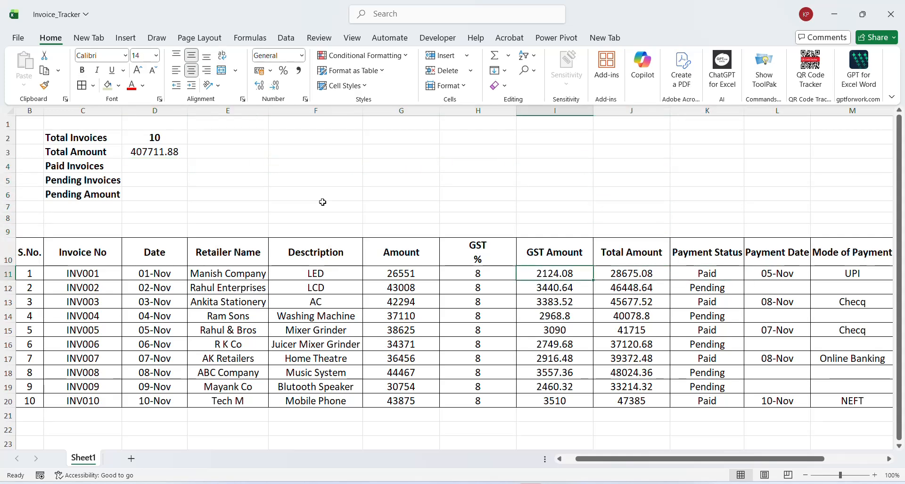
Step: Enter a COUNTIF formula in D4 that counts "Paid" in the Payment Status column from K11 to the end of the sheet
key("Up")
key("Up")
key("Up")
key("Up")
key("Up")
key("Up")
key("Left")
key("Left")
key("Left")
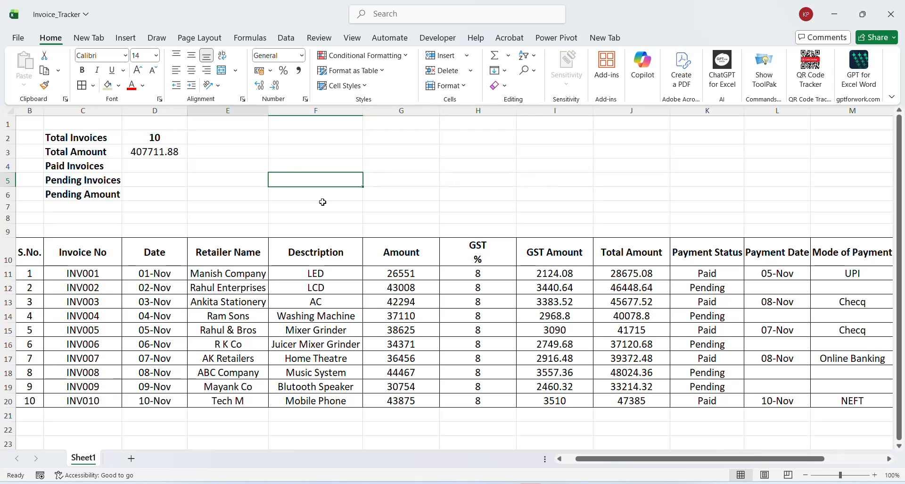
key("Left")
key("Left")
key("Up")
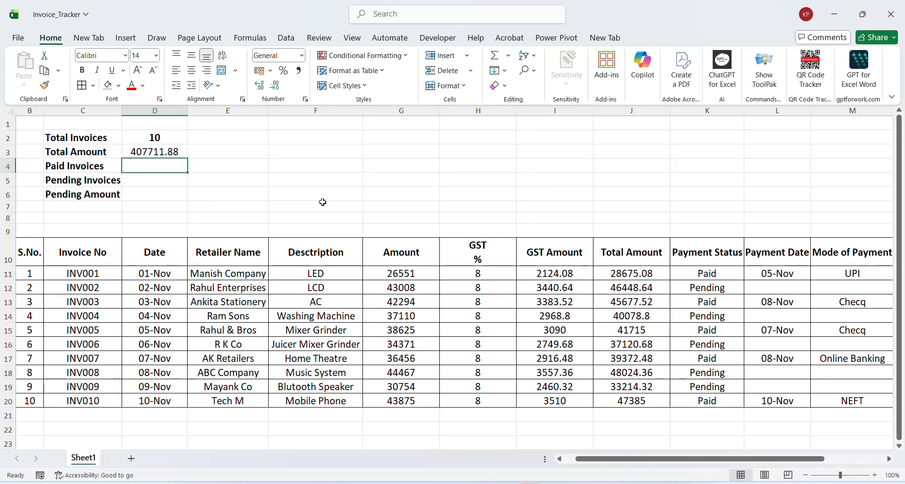
type("=coun")
key("Down")
key("Down")
key("Down")
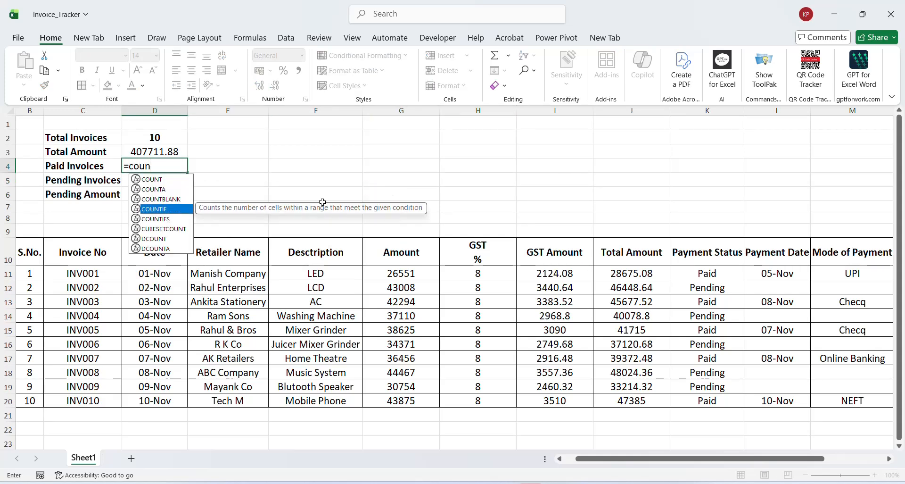
key("Tab")
left_click(702, 271)
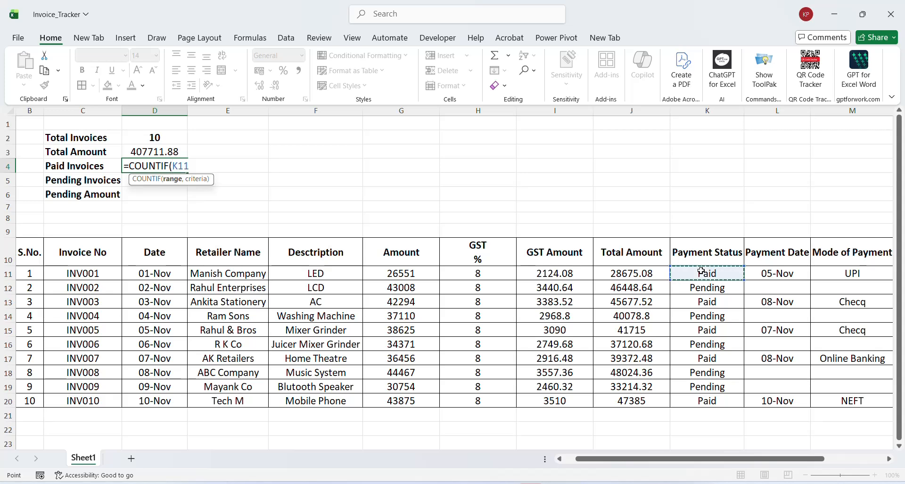
key("ctrl+shift+Down")
key("ctrl+shift+Down")
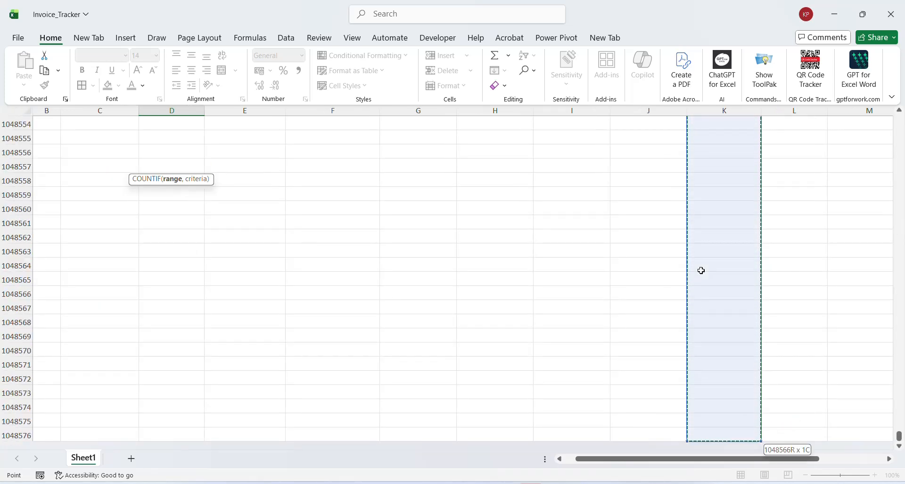
type(",")
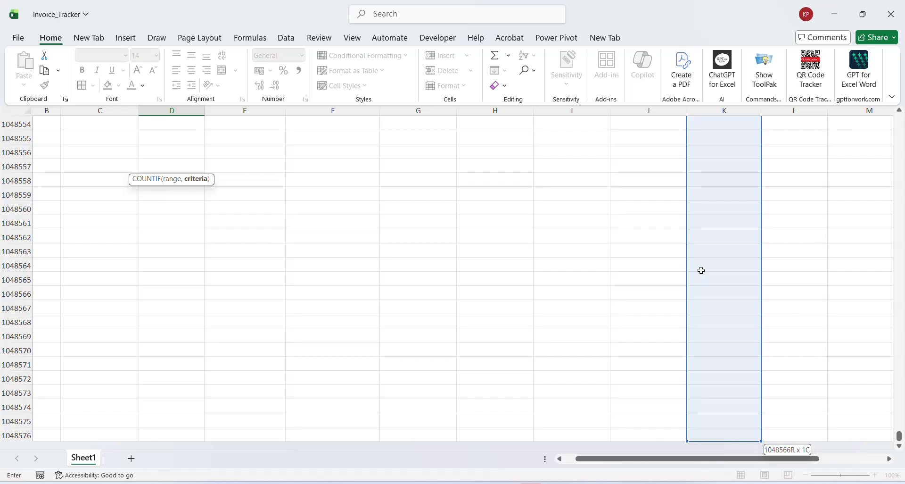
key("Return")
Step: Center the Paid Invoices count in D4 horizontally
key("Up")
key("Up")
key("Up")
key("Up")
key("Down")
key("Down")
key("Down")
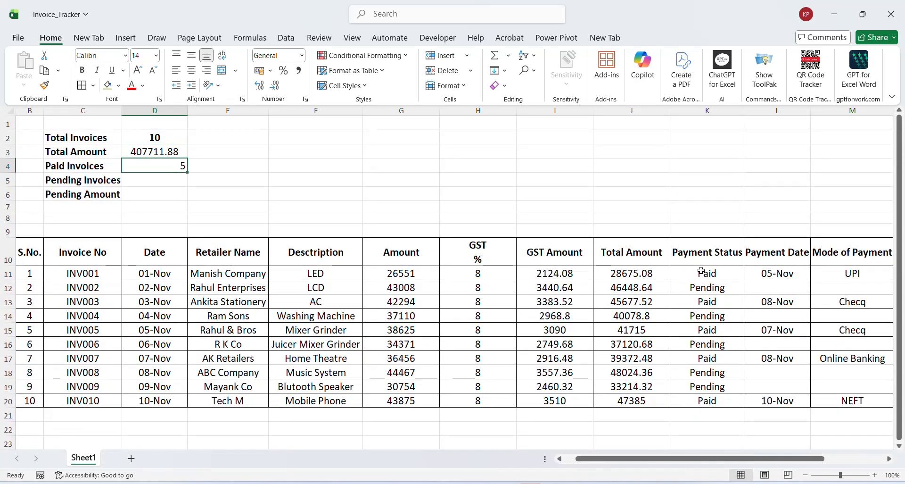
left_click(194, 73)
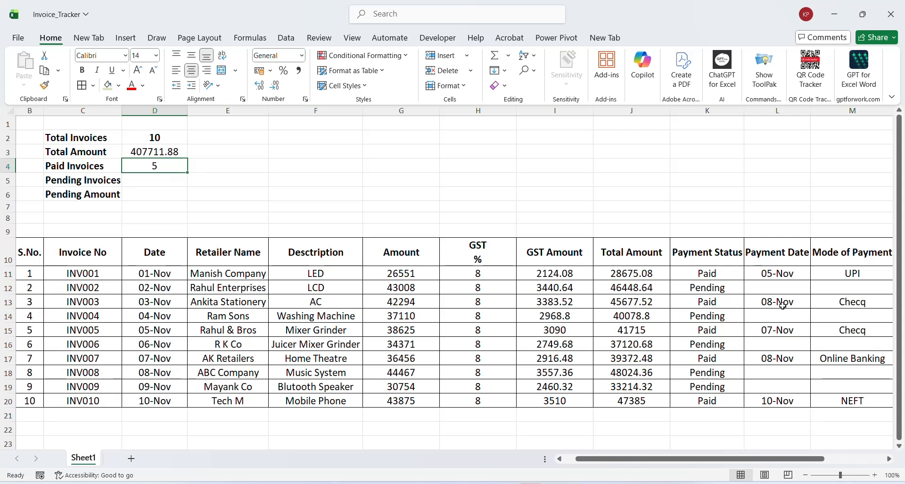
Step: Examine the Payment Status entries of all ten invoice records in K11:K20
left_click(711, 275)
key("shift+Down")
key("shift+Down")
key("shift+Down")
key("shift+Down")
key("shift+Down")
key("shift+Down")
key("shift+Down")
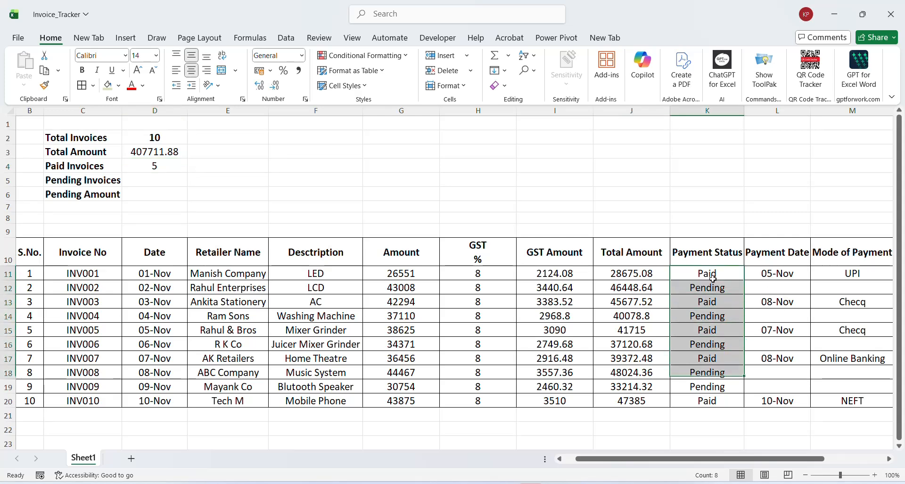
key("shift+Down")
key("shift+Down")
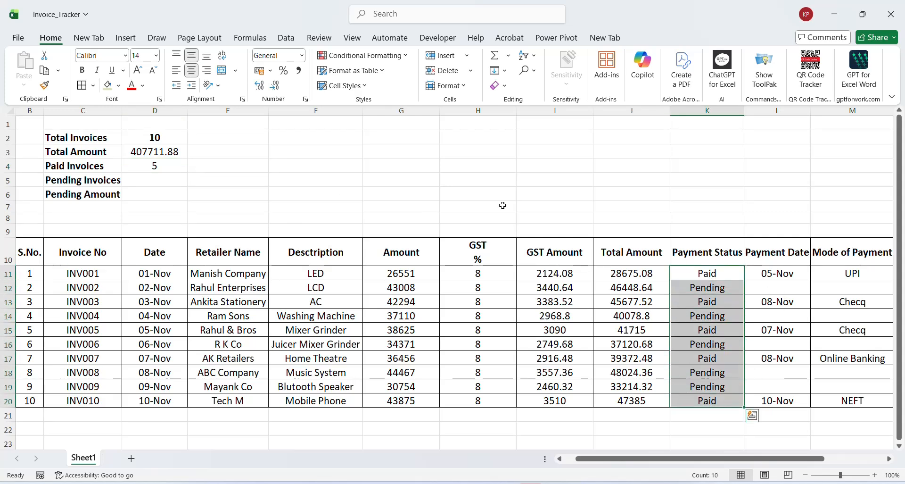
Step: Try to reuse the Paid Invoices formula in D5 with the criterion changed to "Pending", and clear the cell
left_click(162, 175)
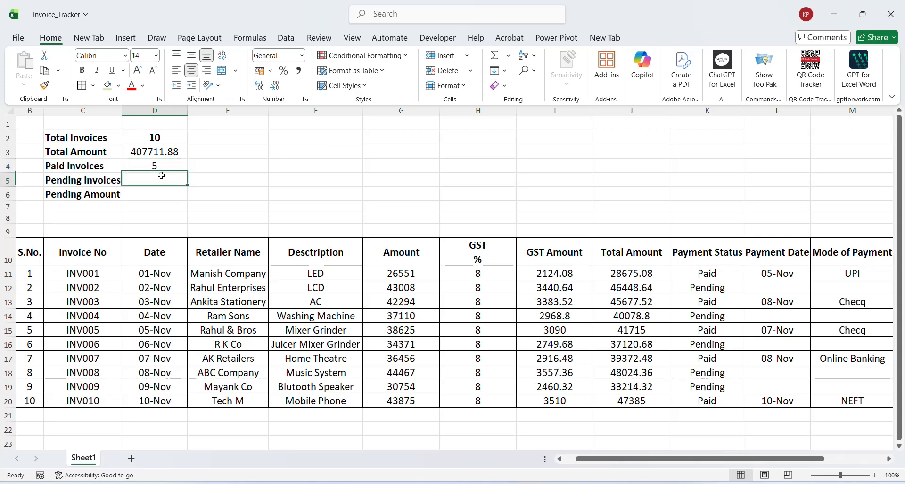
key("Up")
key("ctrl+c")
key("Down")
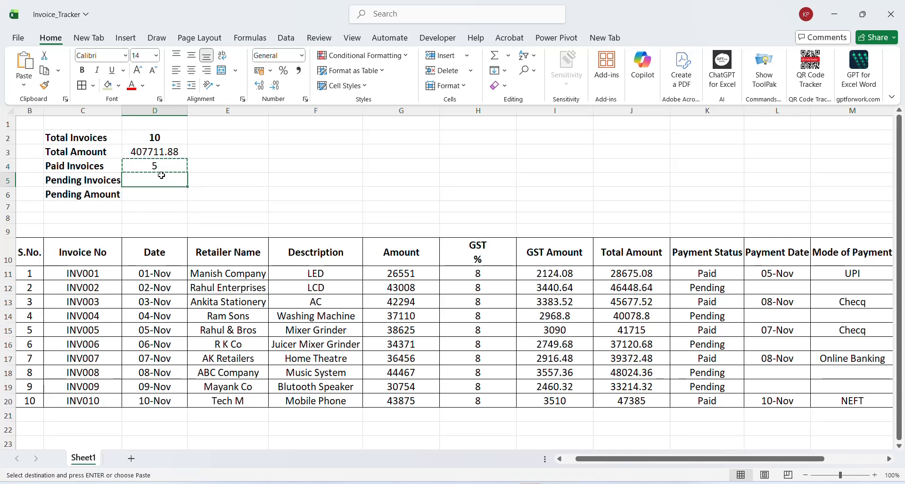
key("ctrl+v")
key("F2")
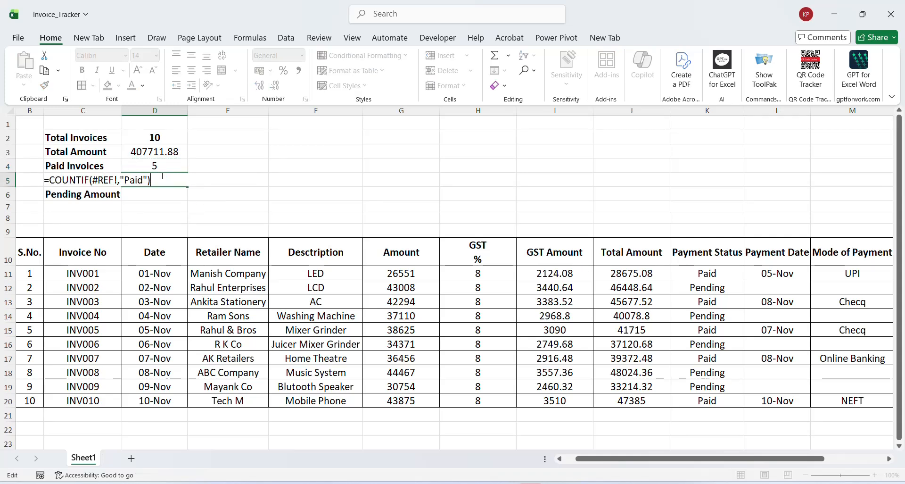
key("Left")
key("Left")
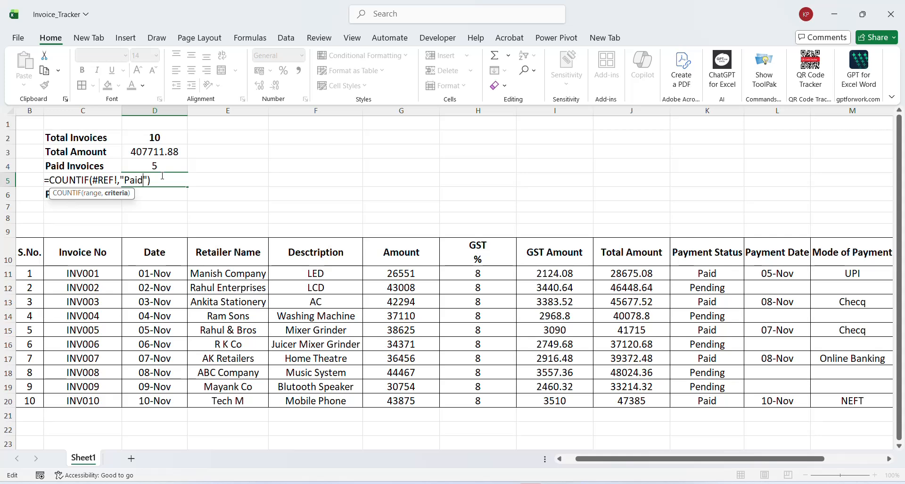
key("shift+Left")
key("shift+Left")
key("shift+Left")
key("shift+Left")
type("Pending")
key("Return")
key("Up")
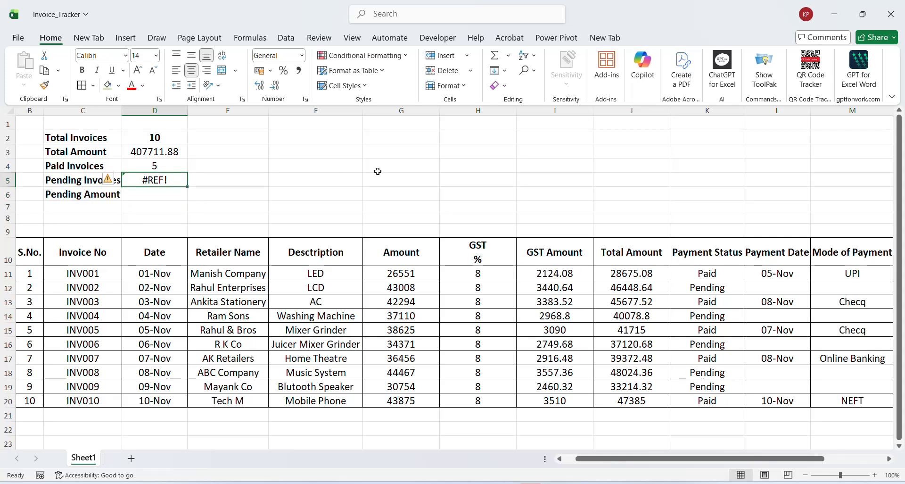
key("Delete")
Step: Enter a COUNTIF formula in D5 that counts "Pending" in the Payment Status column from K11 to the end of the sheet
type("=co")
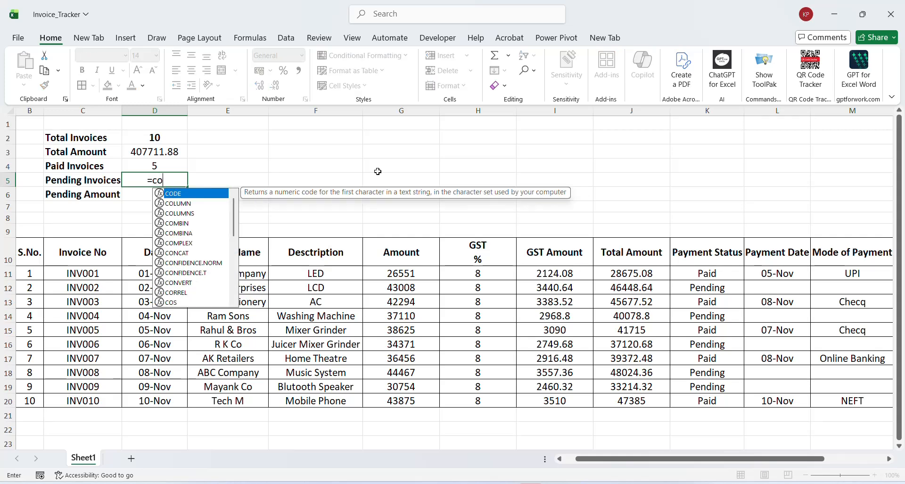
type("unt")
key("Down")
key("Down")
key("Down")
key("Tab")
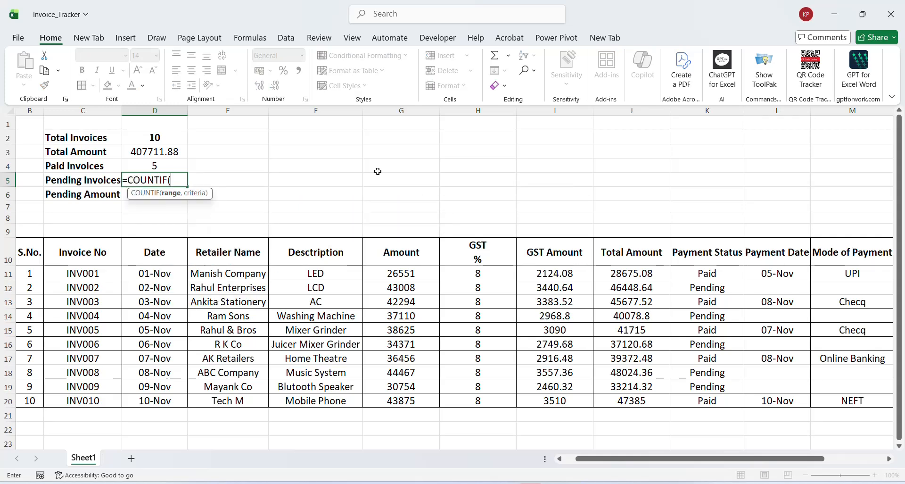
left_click(719, 272)
key("ctrl+shift+Down")
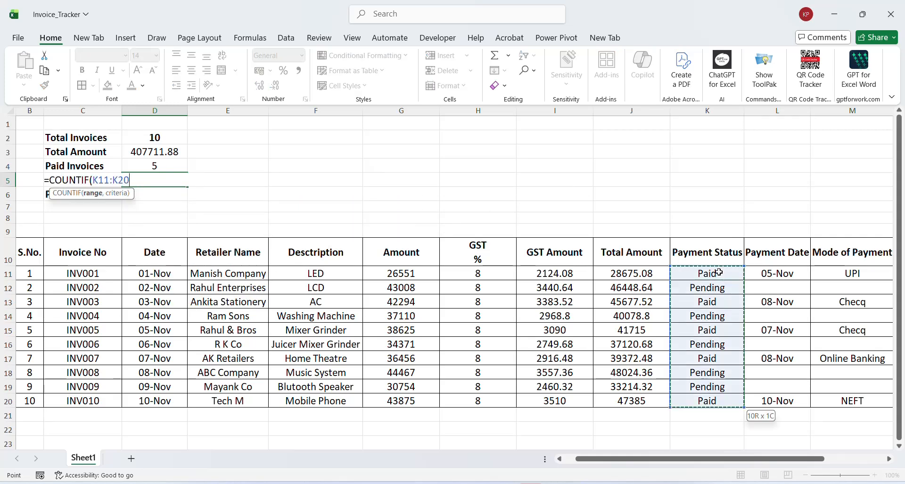
key("ctrl+shift+Down")
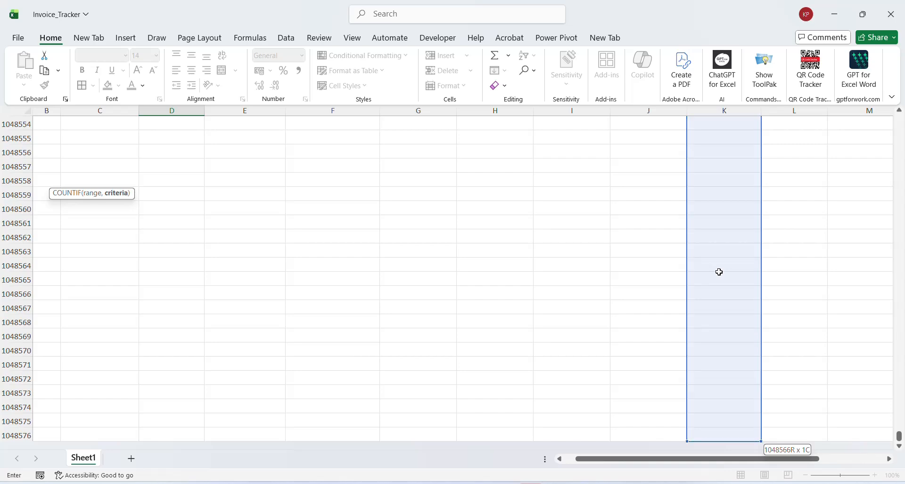
key("Return")
scroll(719, 272, "up", 2)
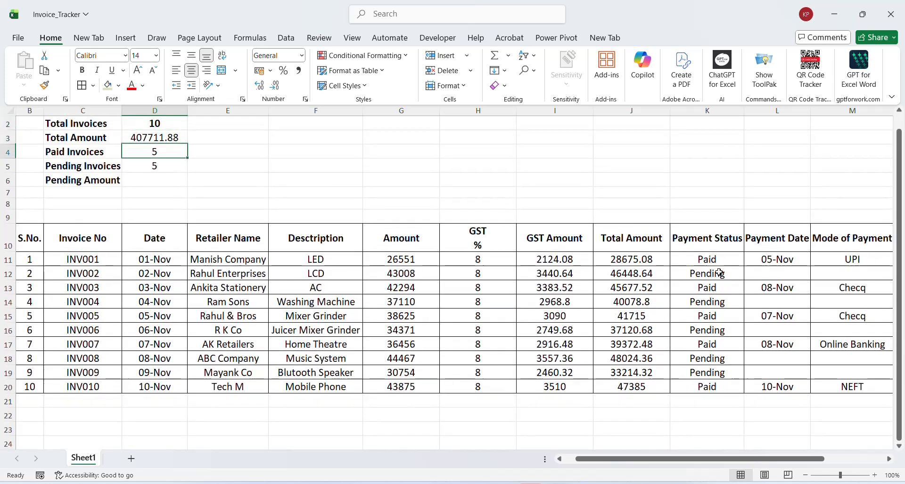
Step: Try a SUMIFS formula in D6 that starts with the Payment Status range from K11 to the sheet's end and the criterion "Pending"
key("Up")
key("Up")
key("Down")
key("Down")
key("Down")
key("Down")
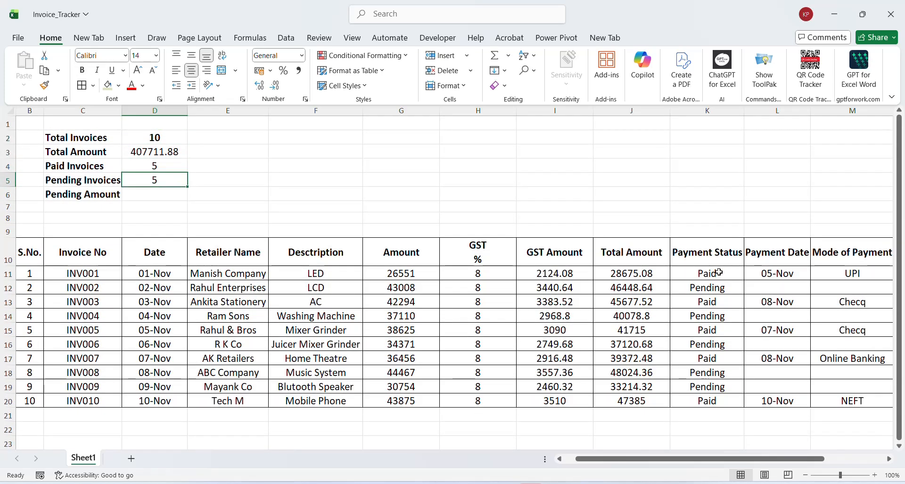
key("Down")
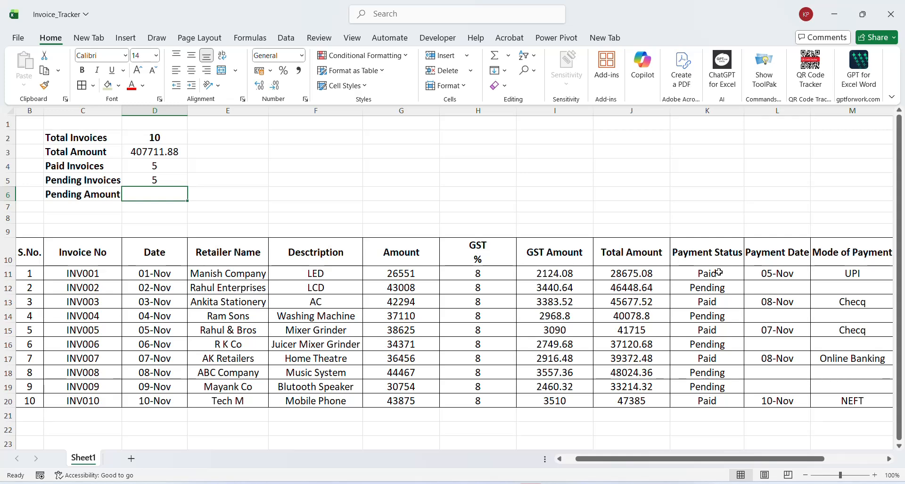
type("=sum")
key("Down")
key("Down")
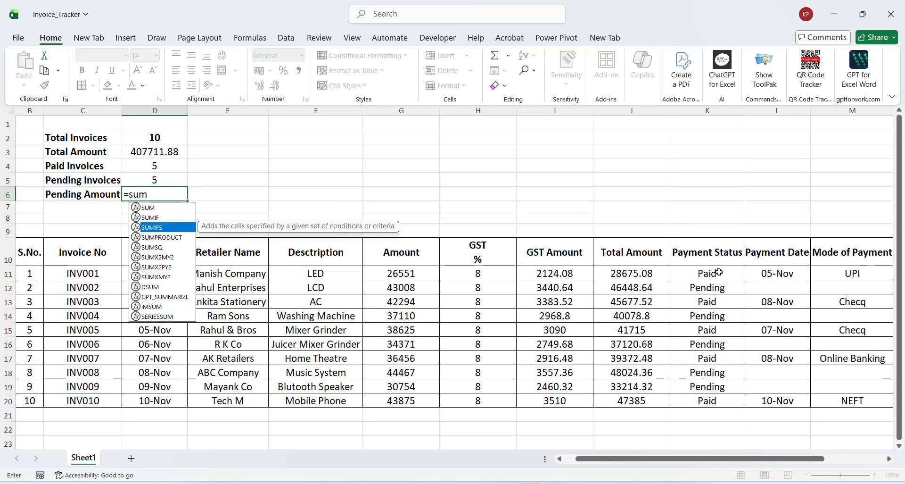
key("Tab")
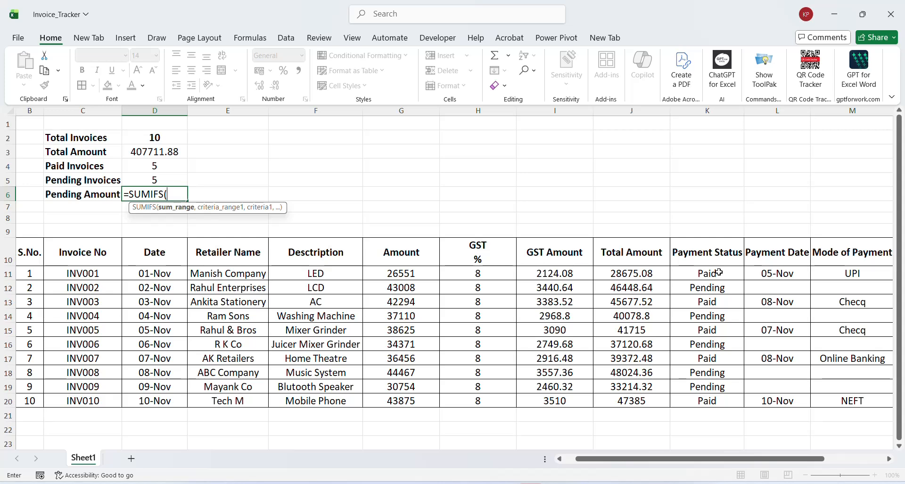
key("Right")
key("Right")
key("Right")
key("Right")
key("Right")
key("Right")
key("Right")
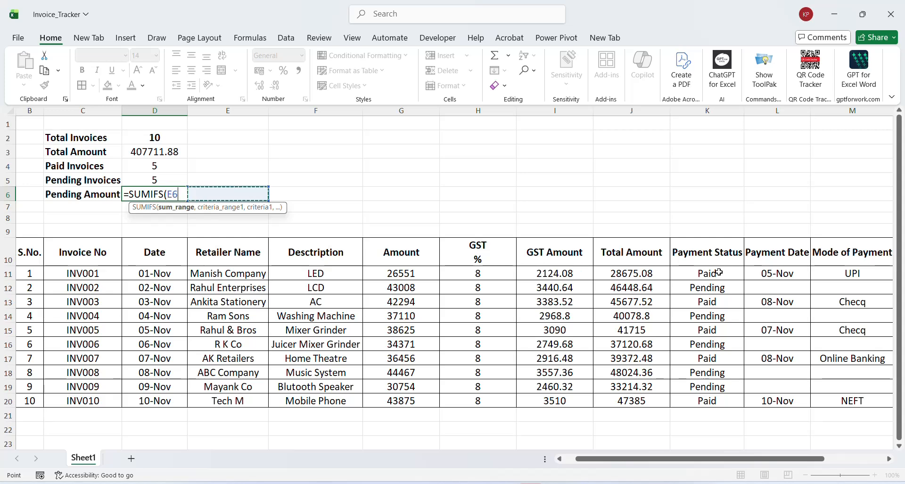
key("Down")
key("Down")
key("Down")
key("Down")
key("Down")
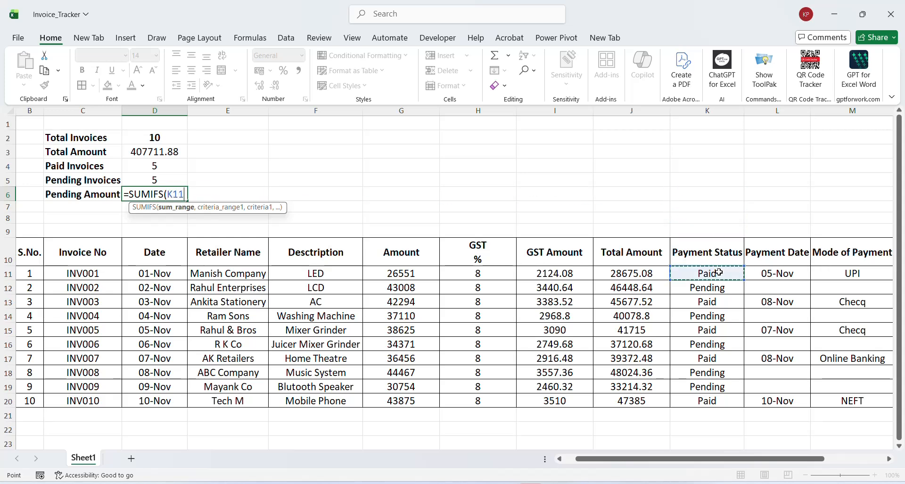
key("ctrl+shift+Down")
key("ctrl+shift+Down")
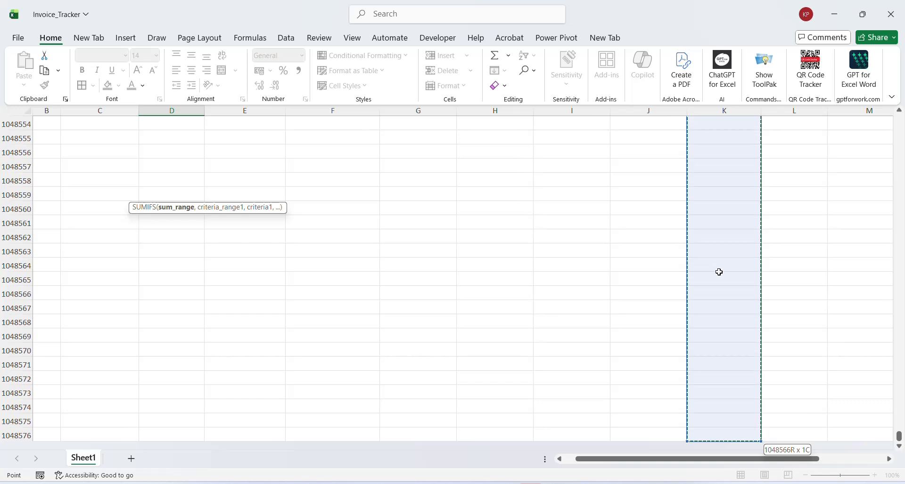
type(",")
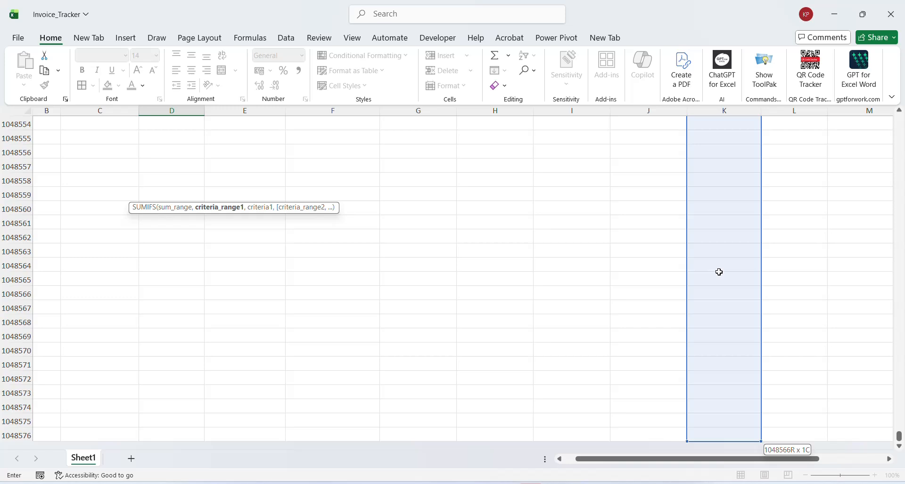
type(",")
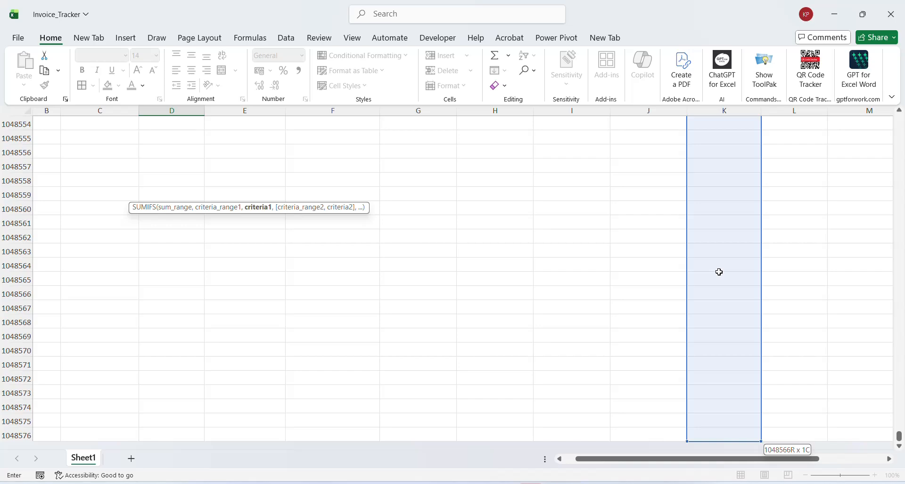
Step: Try the Total Amount range from J11 to the sheet's end as the last SUMIFS argument, and discard the formula
left_click(520, 274)
key("ctrl+Up")
key("ctrl+Up")
key("ctrl+Up")
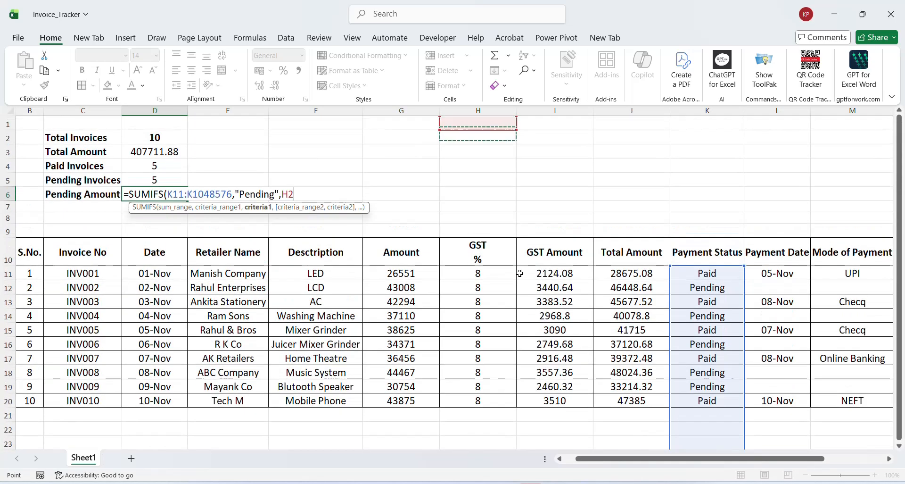
key("Down")
key("Down")
key("Down")
key("Down")
key("Down")
key("Down")
key("Down")
key("Down")
key("Down")
key("Down")
key("Right")
key("Right")
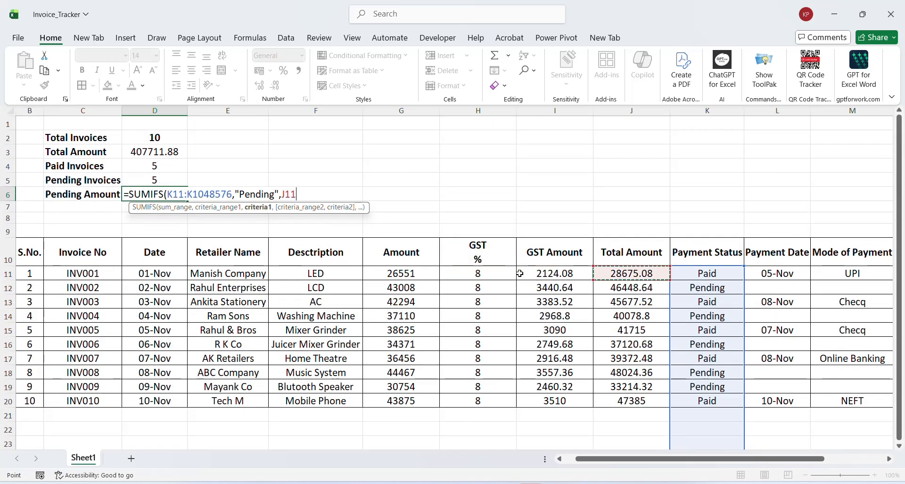
key("ctrl+shift+Down")
key("ctrl+shift+Down")
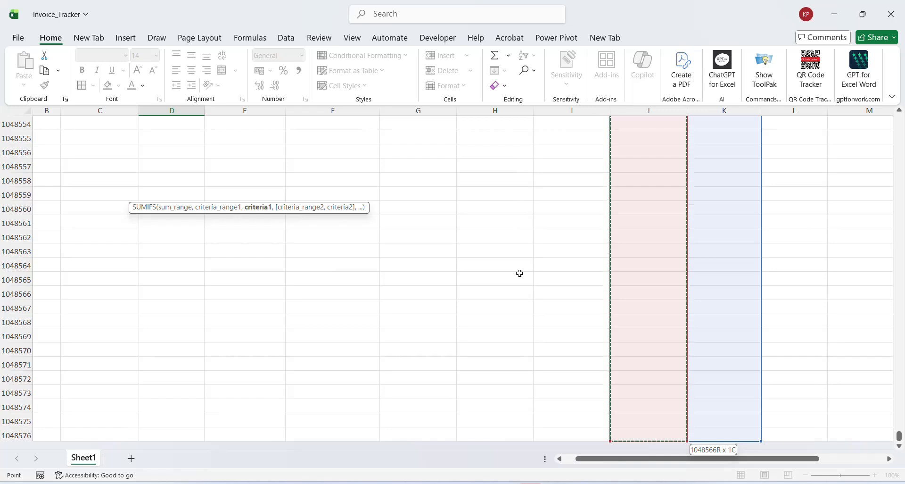
key("Return")
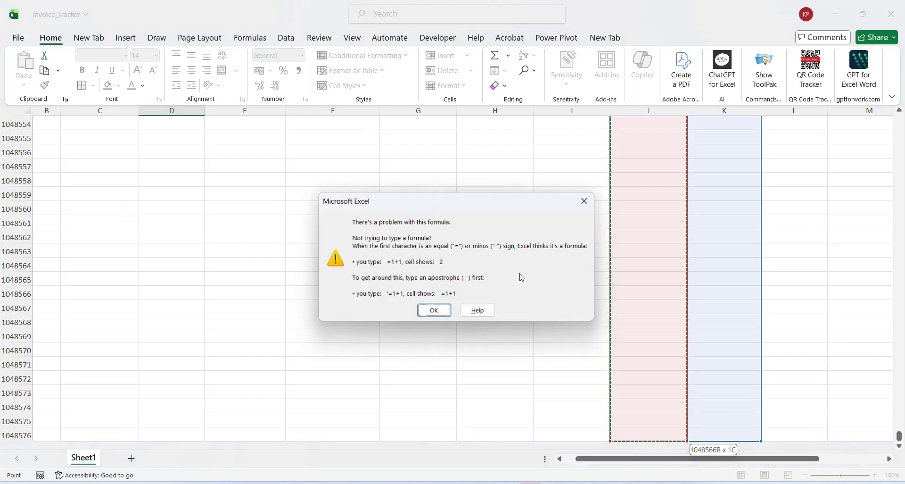
key("Tab")
key("Tab")
key("Return")
key("Escape")
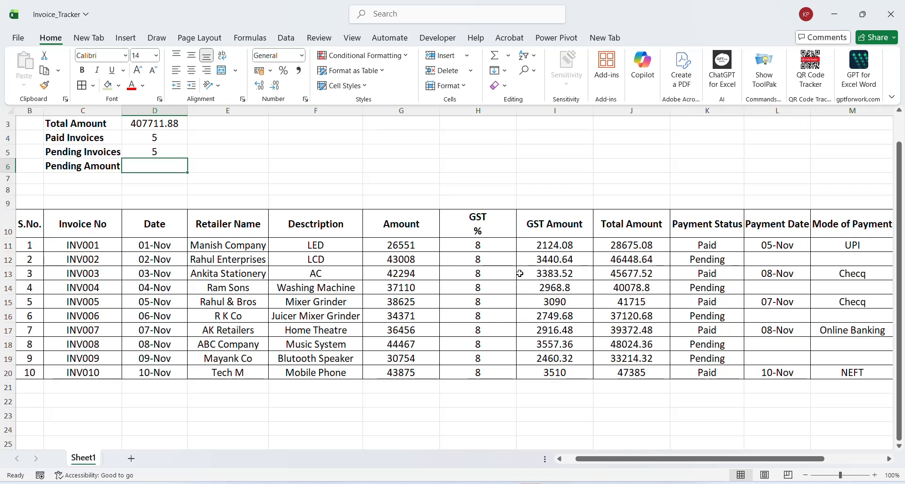
Step: Start a SUMIF formula in D6 with the Payment Status range K11:K1048576 and the criterion "Pending"
type("=sum")
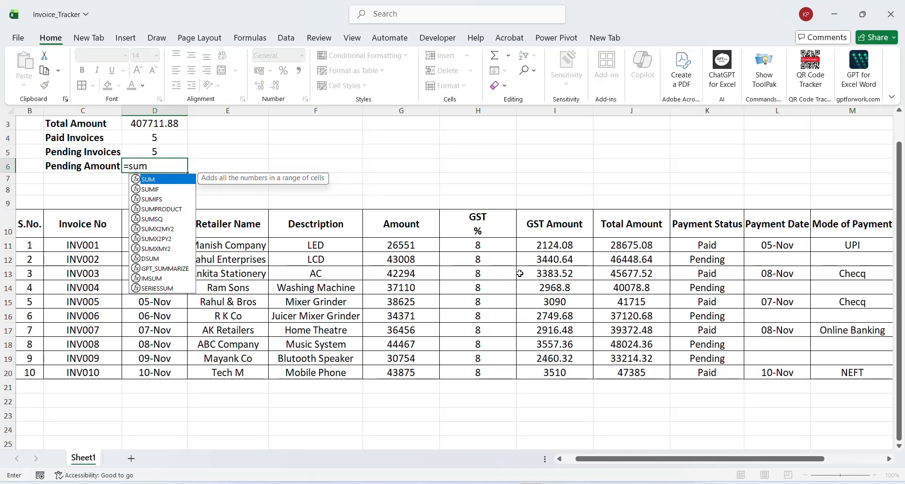
key("Down")
key("Down")
key("Down")
key("Up")
key("Up")
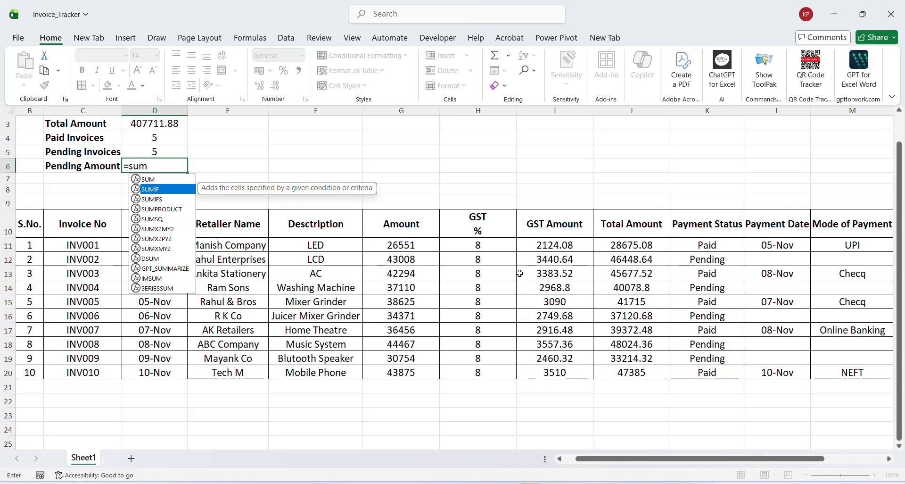
key("Tab")
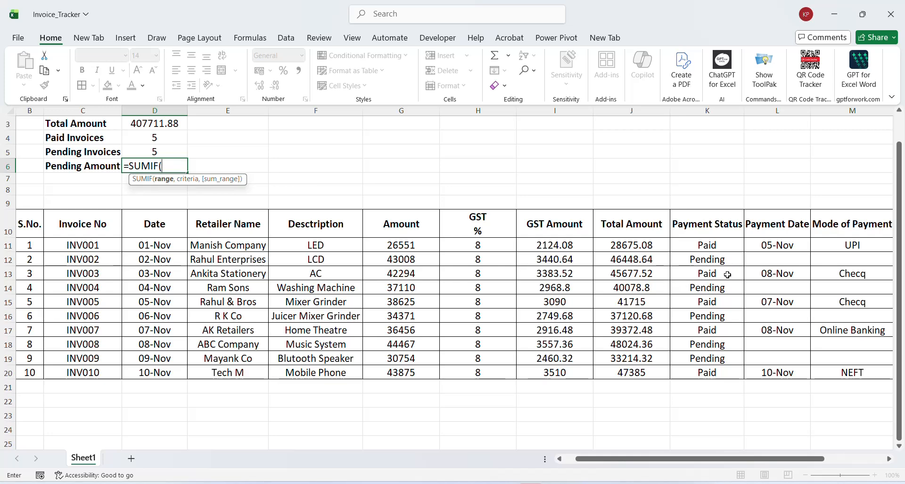
left_click(720, 248)
key("ctrl+shift+Down")
key("ctrl+shift+Down")
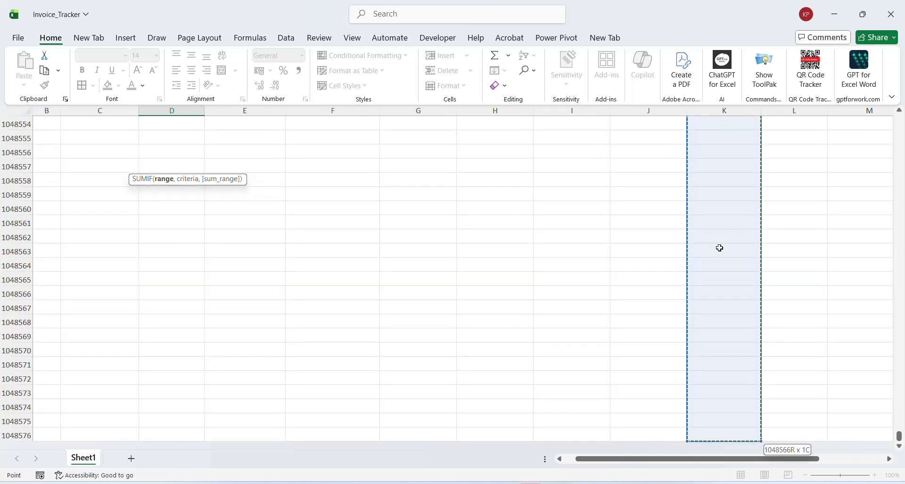
type(",")
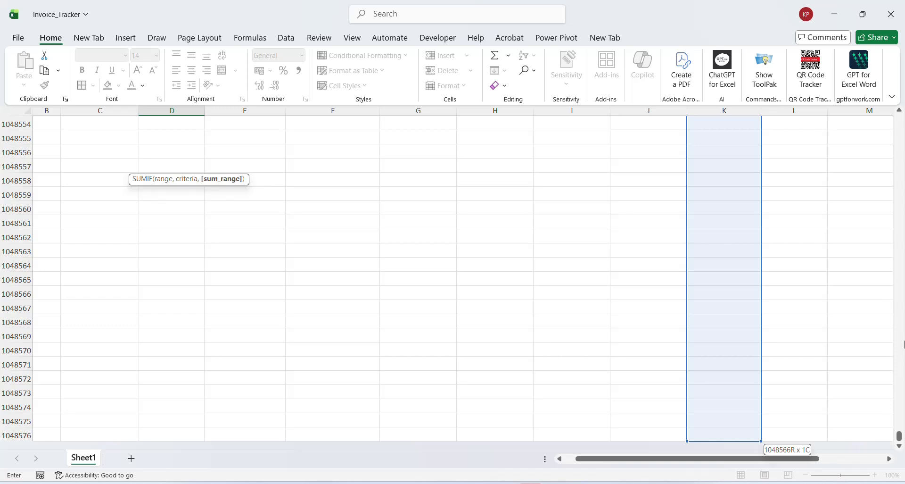
Step: Complete the D6 SUMIF formula with the Total Amount range from J11 to the end of the sheet as the sum range
left_click_drag(900, 437, 900, 116)
left_click(626, 302)
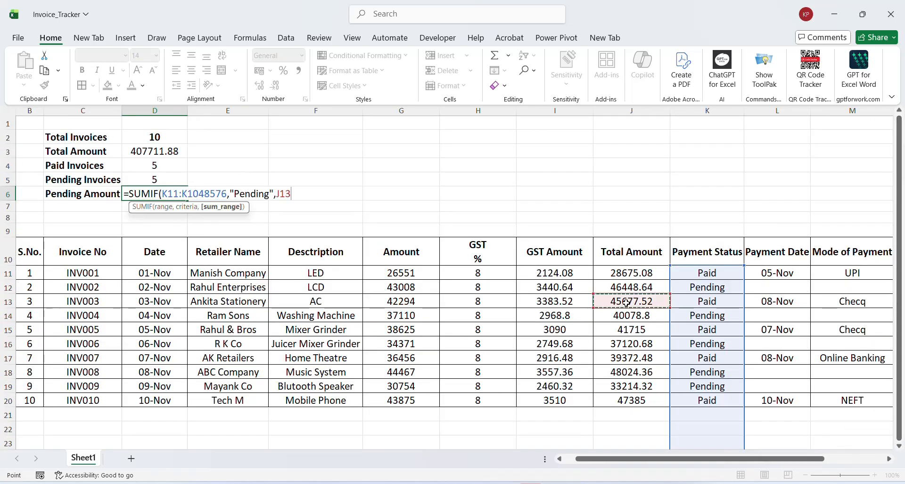
key("ctrl+Up")
key("ctrl+Up")
key("Down")
key("Down")
key("Down")
key("Down")
key("Down")
key("Down")
key("Down")
key("Down")
key("Down")
key("Down")
key("Down")
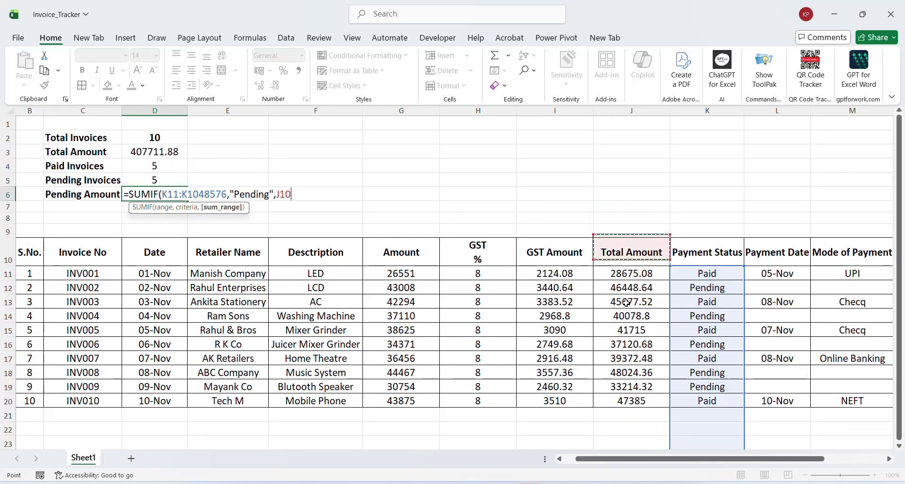
key("Up")
key("Up")
key("Up")
key("Down")
key("Down")
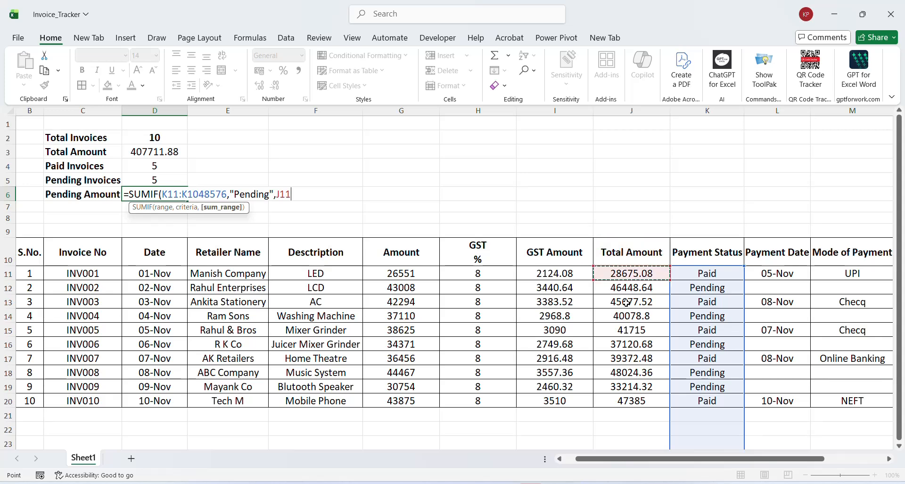
key("ctrl+shift+Down")
key("ctrl+shift+Down")
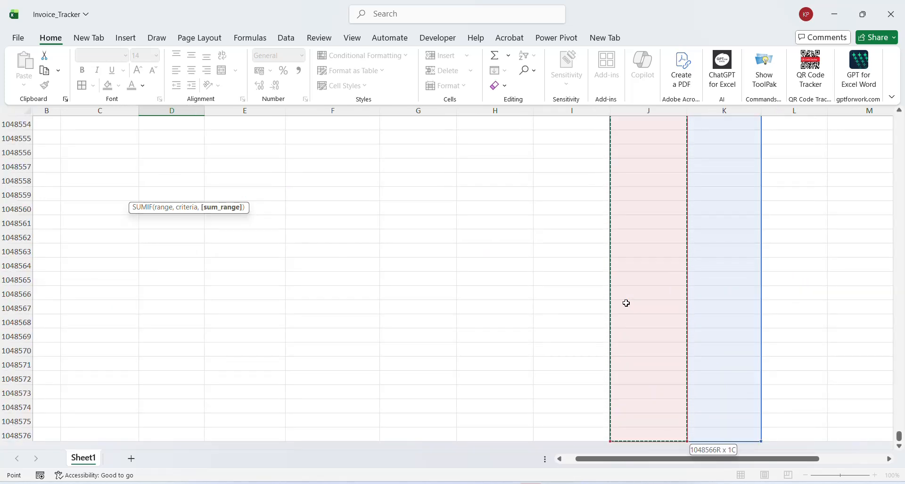
type(")")
key("Return")
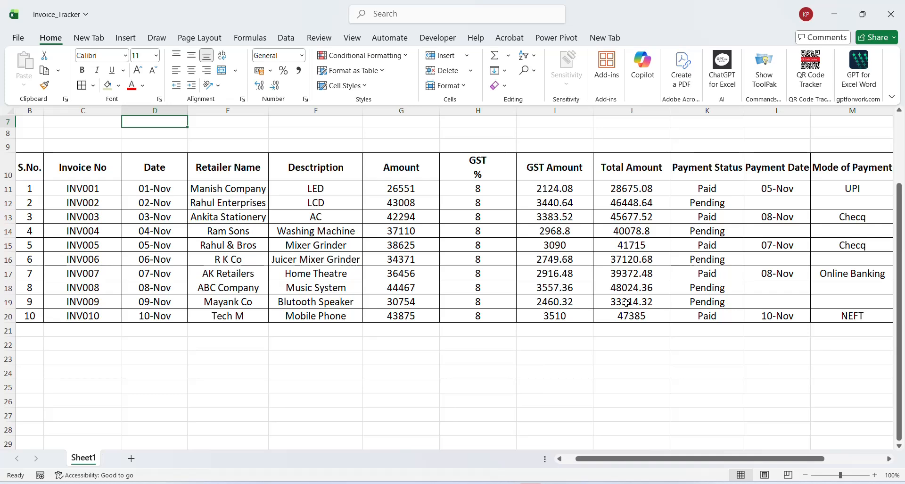
Step: Apply all borders to the summary block C2:D6
key("Up")
key("Up")
key("Up")
key("Up")
key("Up")
key("Up")
key("Down")
key("Down")
key("Down")
key("Down")
key("Down")
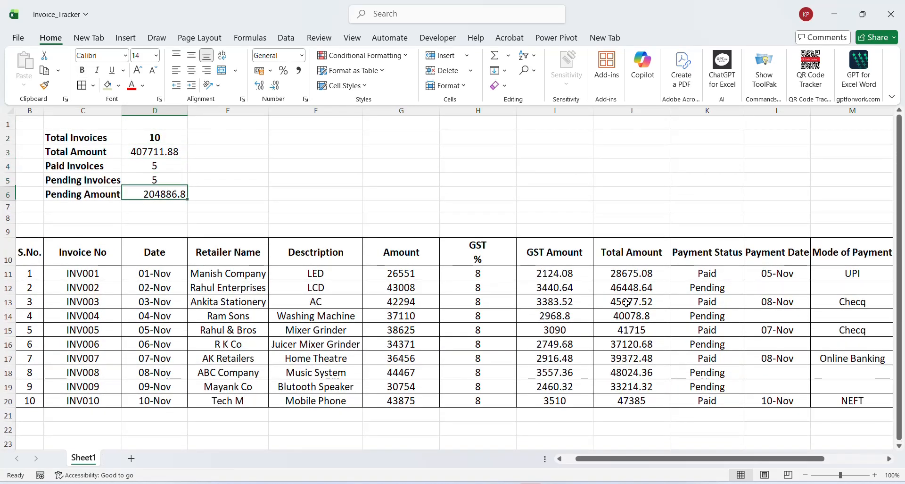
key("Left")
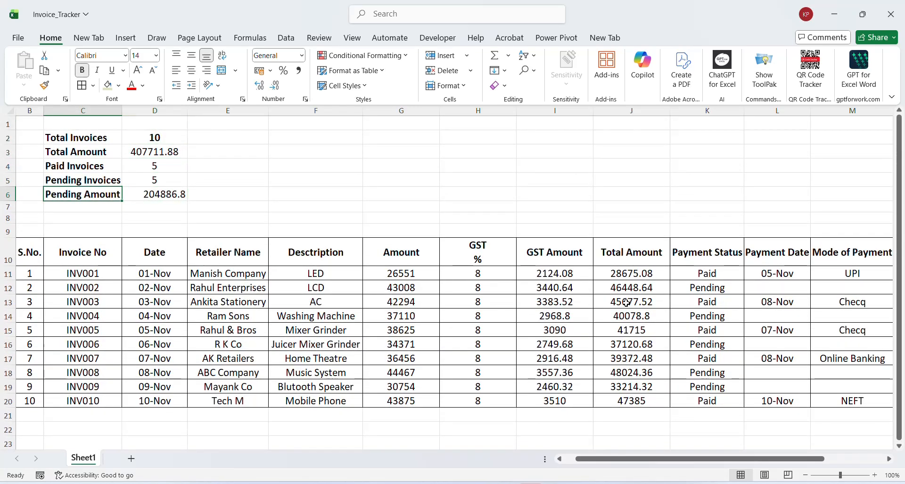
key("Up")
key("Up")
key("Up")
key("Up")
key("shift+Down")
key("shift+Down")
key("shift+Down")
key("shift+Down")
key("shift+Right")
key("shift+Right")
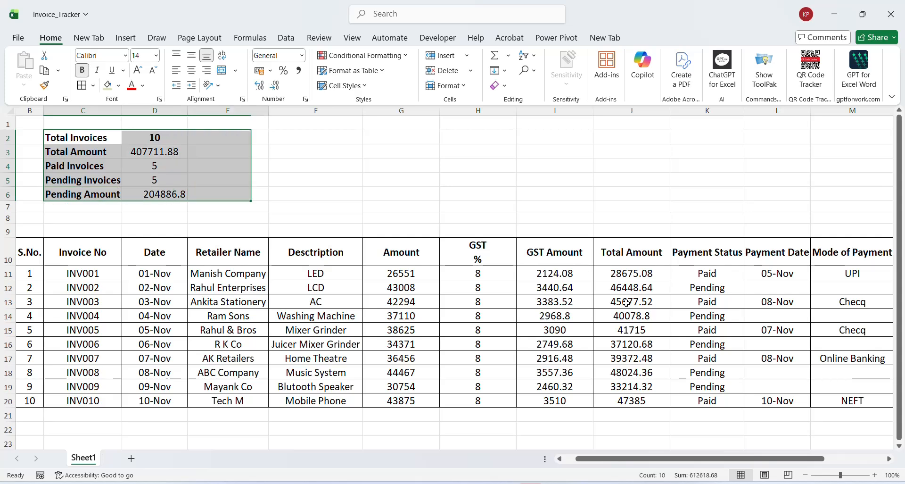
key("shift+Left")
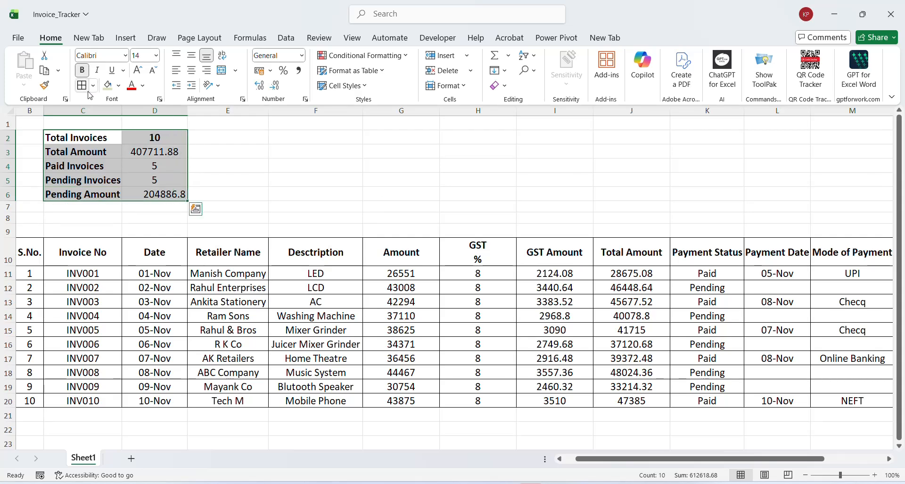
Step: Bold the Total Amount value in D3 and set the Pending Amount value in D6 to a red font
left_click(175, 149)
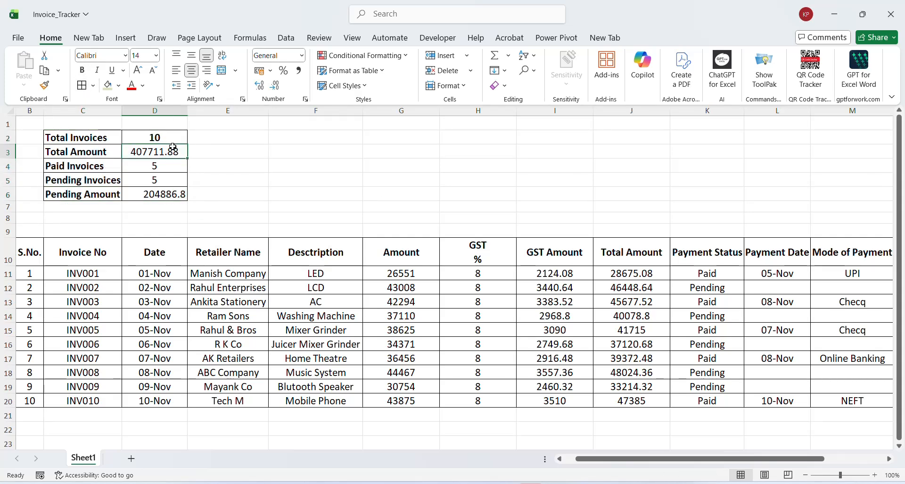
key("ctrl+b")
key("Down")
key("Down")
key("Down")
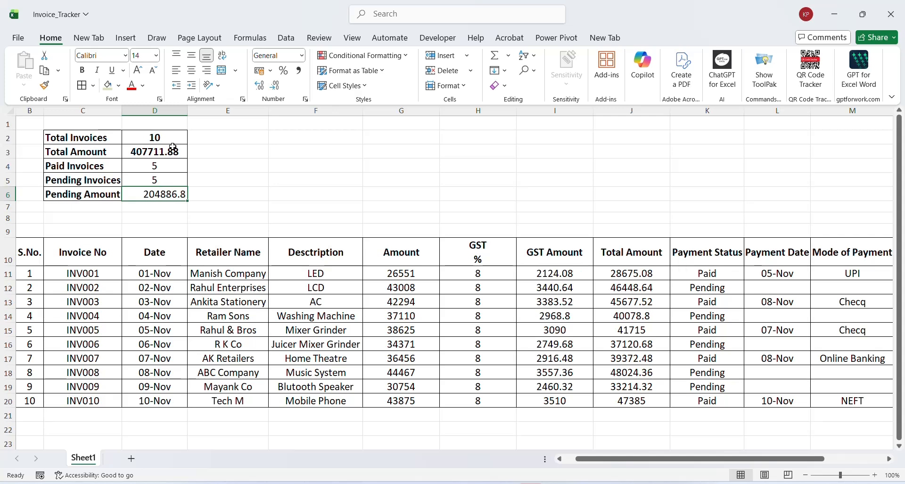
left_click(137, 88)
key("ctrl+z")
left_click(143, 86)
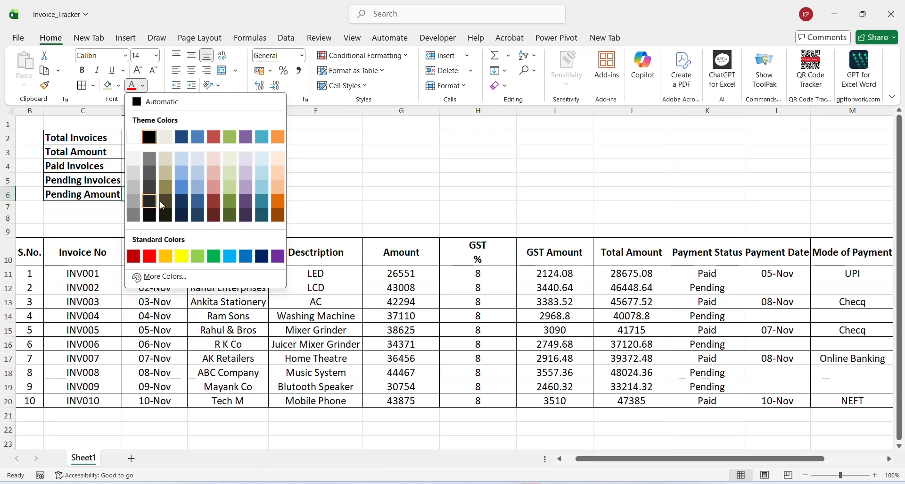
left_click(154, 256)
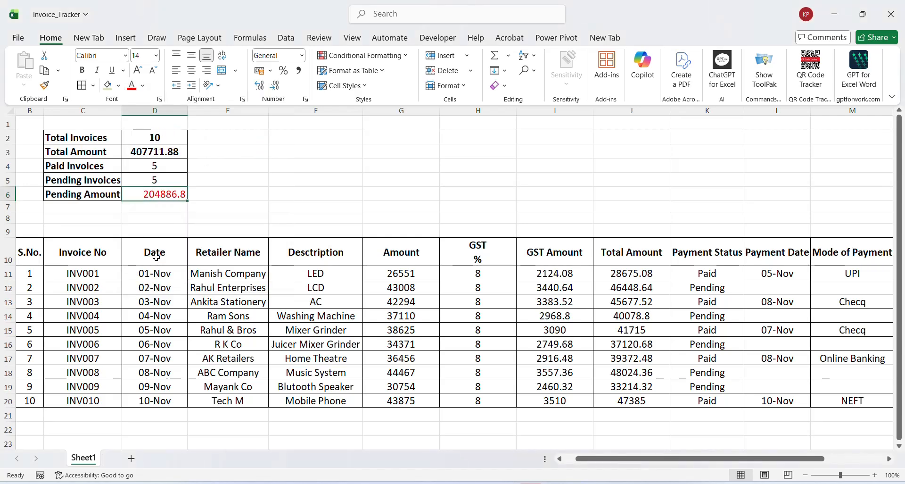
Step: Look over the summary block and the table's header row across to the Remarks column
key("Up")
key("Up")
key("Up")
key("Up")
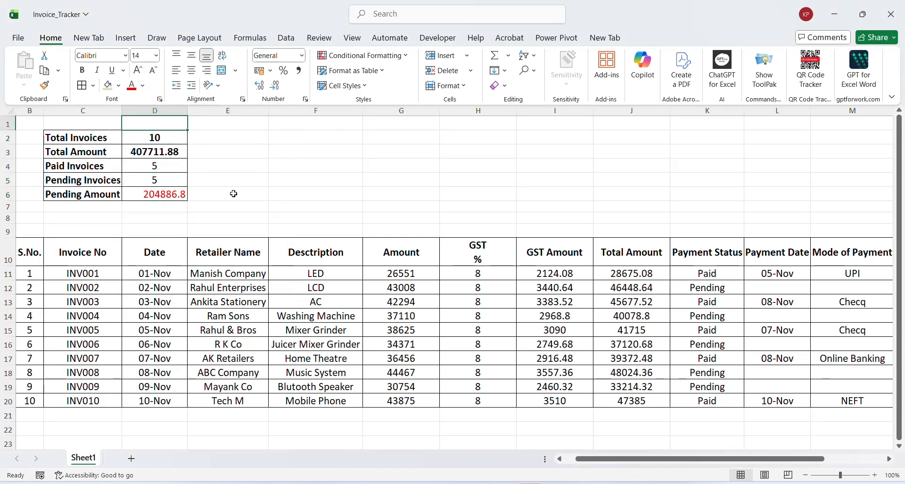
key("Left")
key("Down")
key("Down")
key("Down")
key("Down")
key("Down")
key("Down")
key("Down")
key("Down")
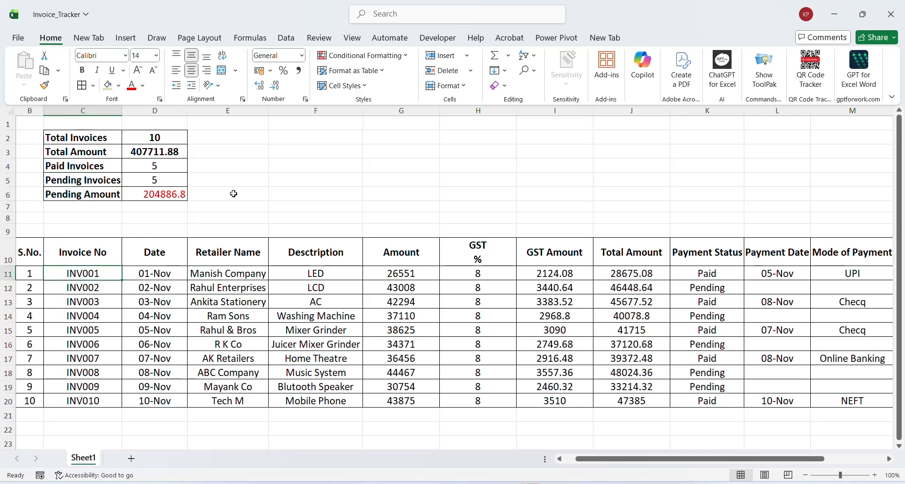
key("Left")
key("Left")
key("Right")
key("Right")
key("Right")
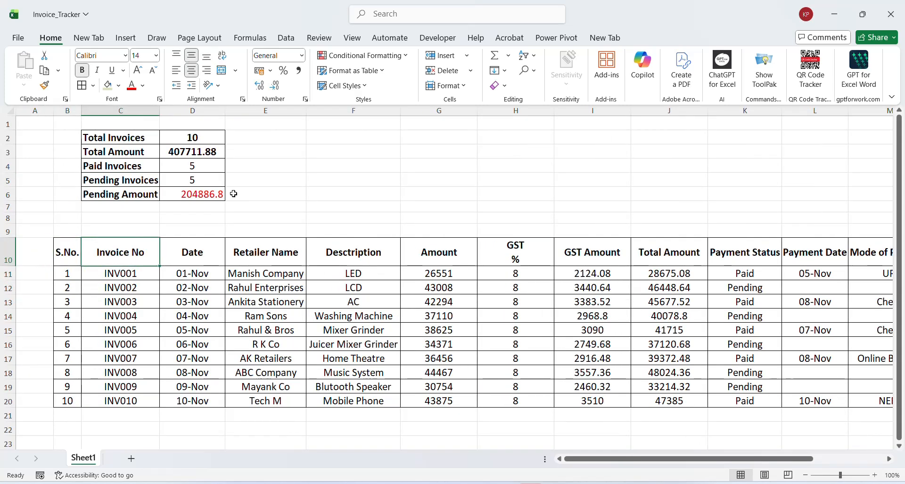
key("ctrl+Right")
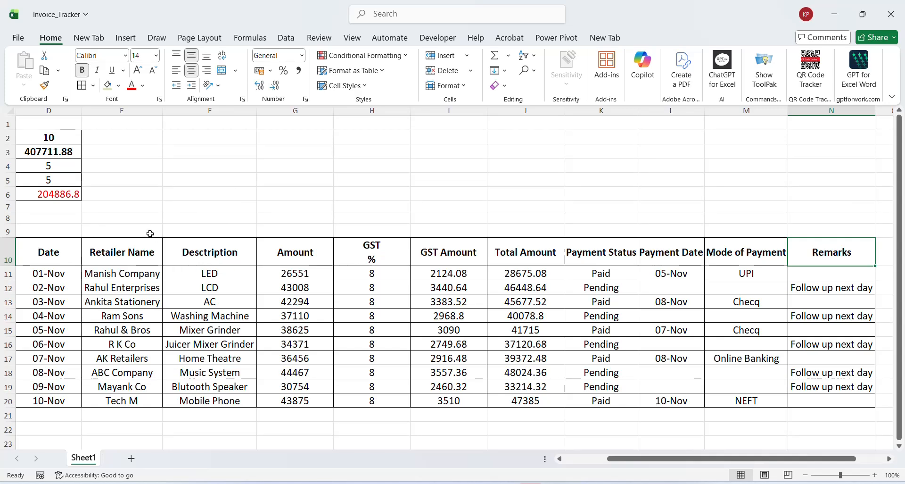
Step: Examine the amount, GST and payment columns along the header and first invoice record
left_click(253, 258)
key("Right")
key("Right")
key("Down")
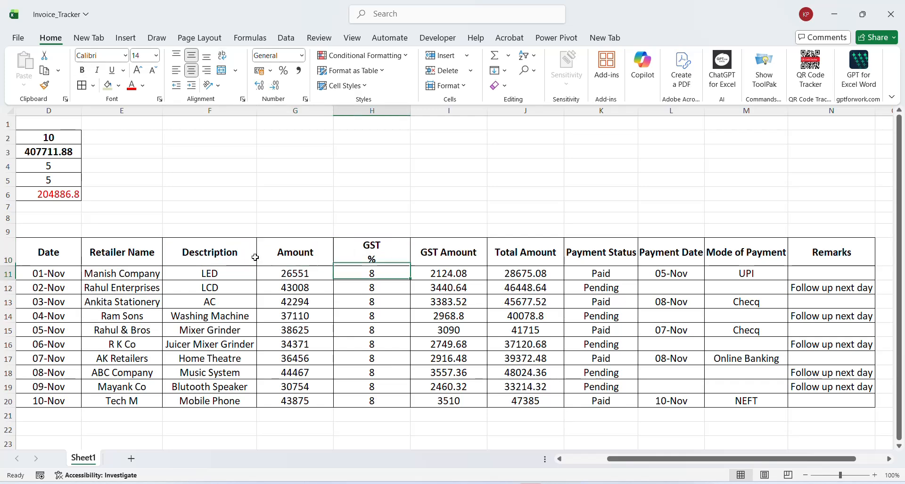
key("Right")
key("Right")
key("Right")
key("Right")
key("Left")
key("Left")
key("Left")
key("Left")
key("Left")
key("Up")
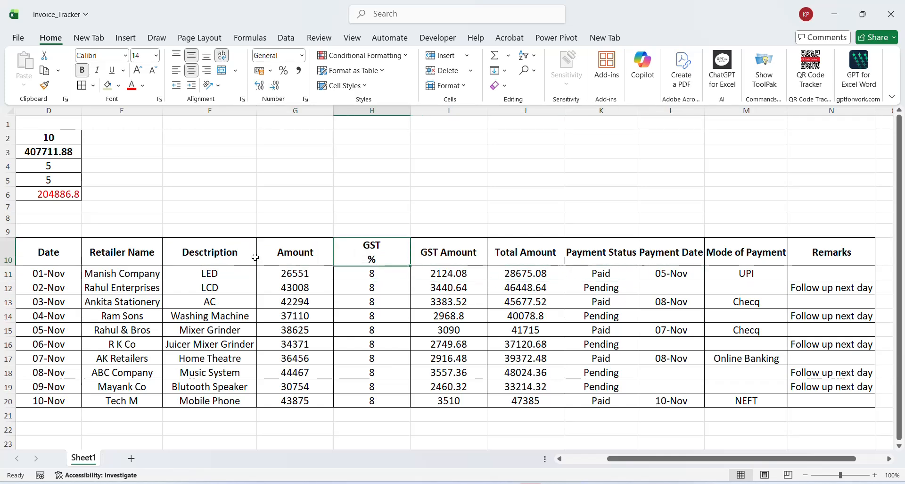
key("Right")
key("Right")
key("Right")
key("Right")
key("Right")
key("Right")
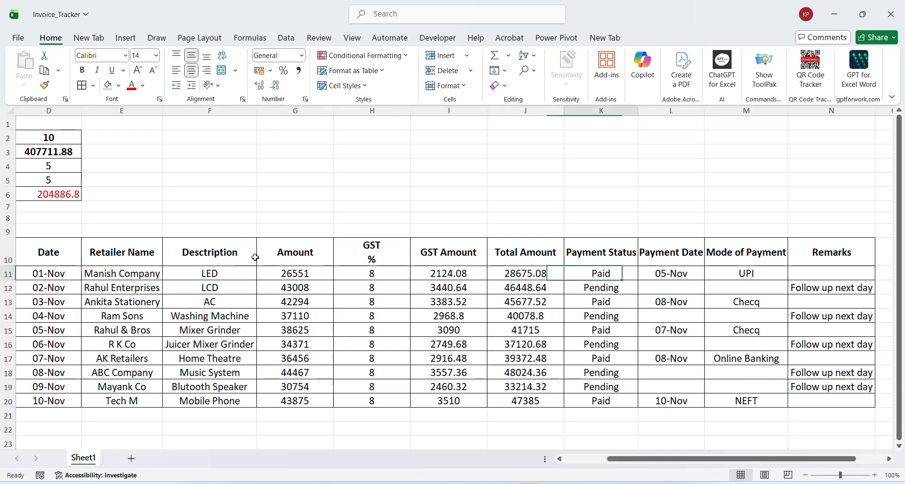
key("Right")
key("Left")
key("Left")
key("Left")
key("Left")
key("Left")
key("Left")
key("Left")
key("Left")
key("Left")
key("Left")
key("Left")
key("Left")
key("Left")
key("Left")
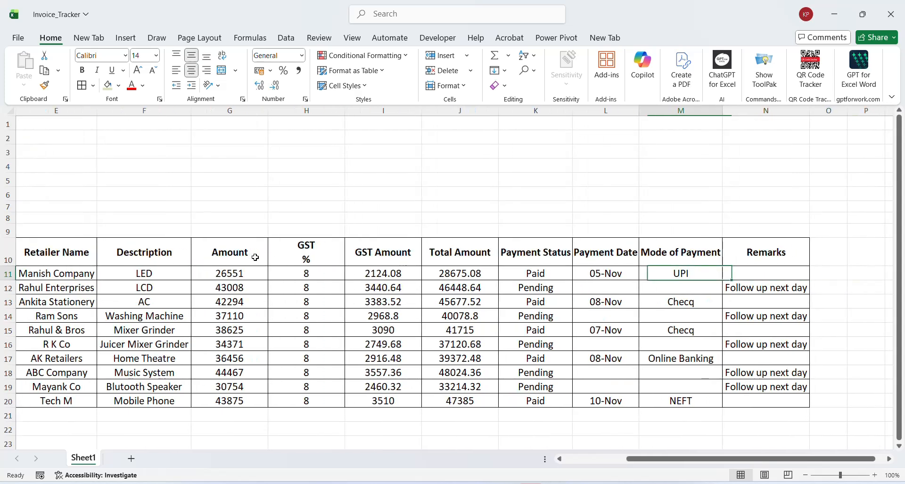
Step: Fill the Total Invoices label in C2 with a light theme green
key("Up")
key("Up")
key("Up")
key("Up")
key("Up")
key("Up")
key("Up")
key("Up")
key("Up")
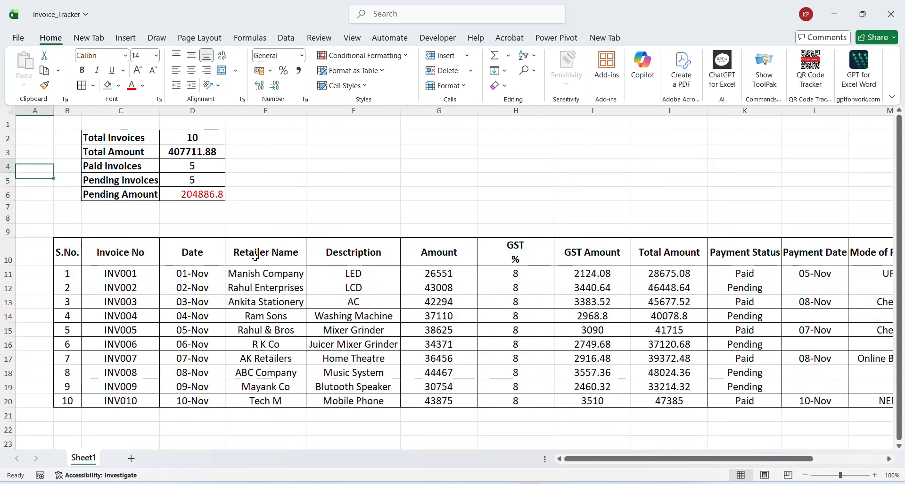
key("Right")
key("Right")
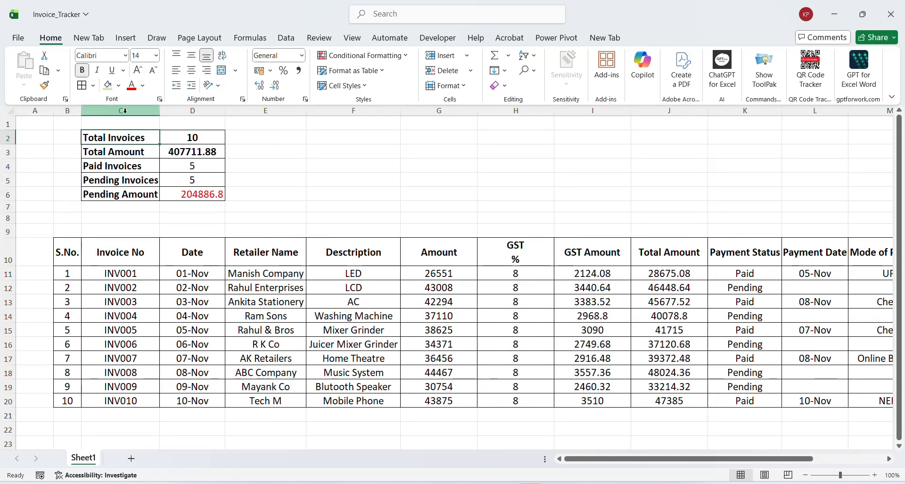
left_click(108, 92)
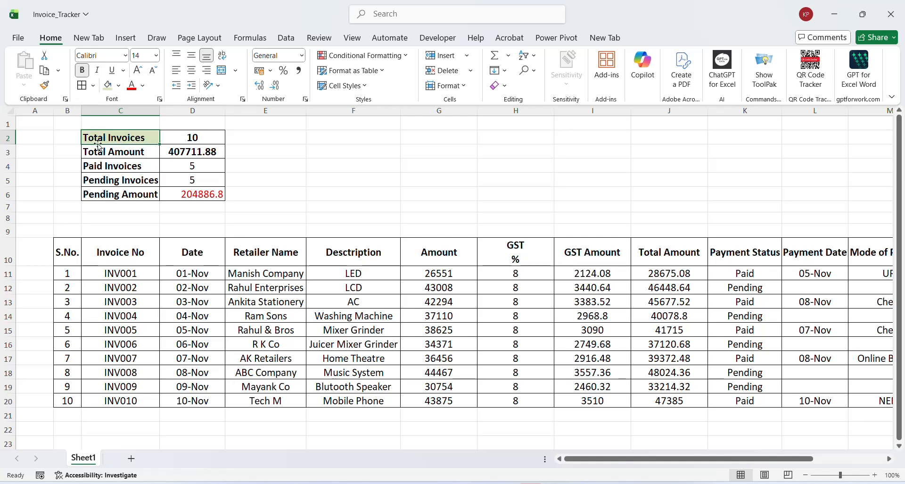
Step: Fill the Total Amount label in C3 with the lightest theme orange and the Paid Invoices label in C4 with standard light green
left_click(107, 161)
left_click(121, 152)
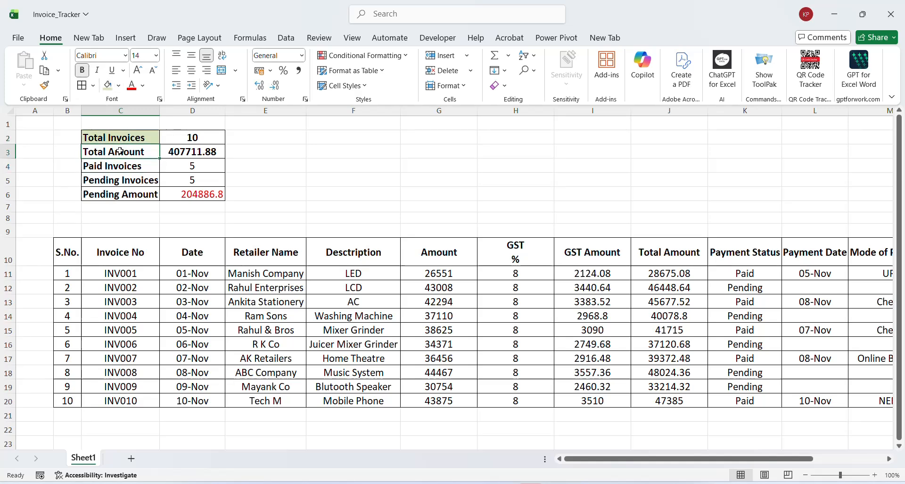
left_click(119, 85)
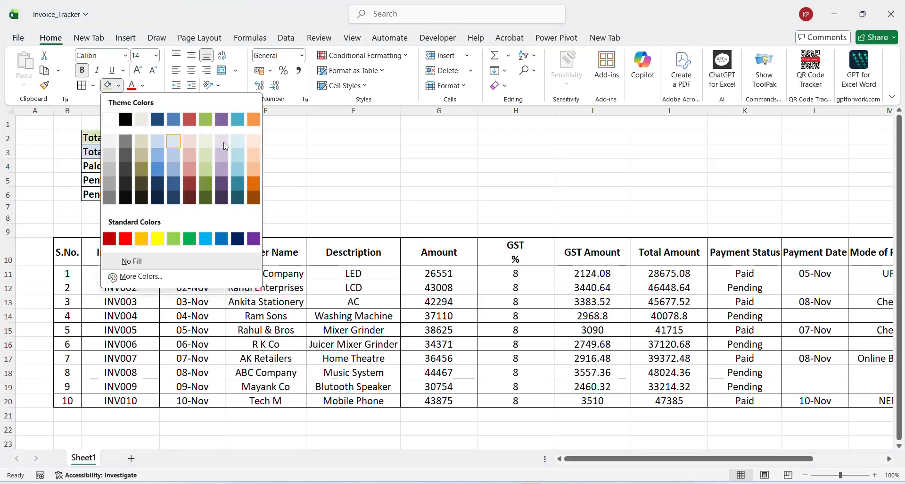
left_click(253, 140)
left_click(127, 167)
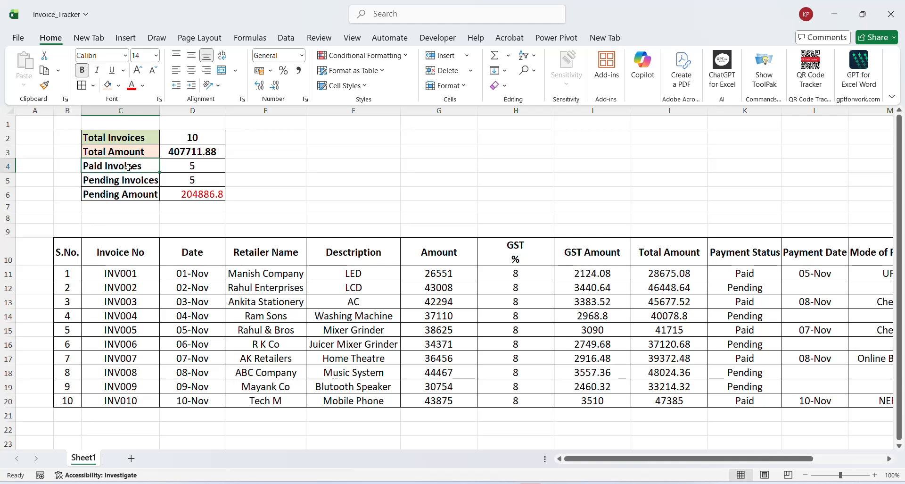
left_click(118, 86)
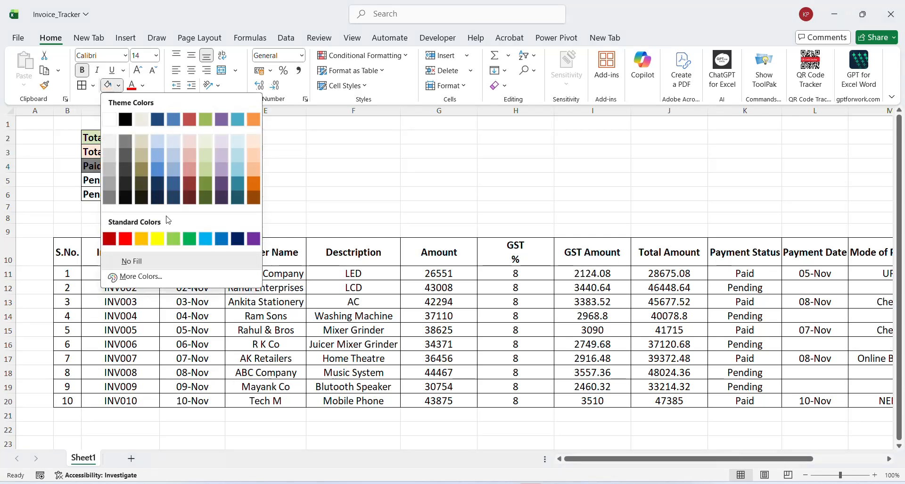
left_click(173, 236)
Step: Fill the Pending Invoices label in C5 with a light theme red and the Pending Amount label in C6 with standard red
left_click(133, 183)
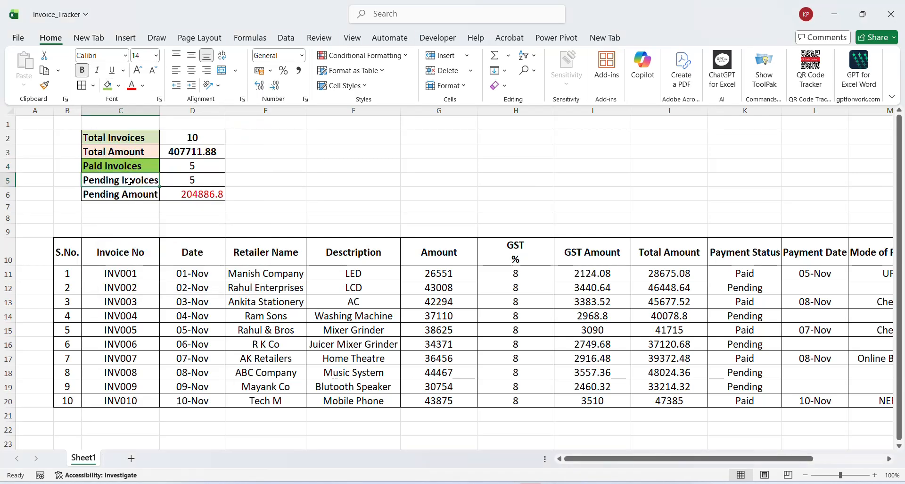
left_click(119, 86)
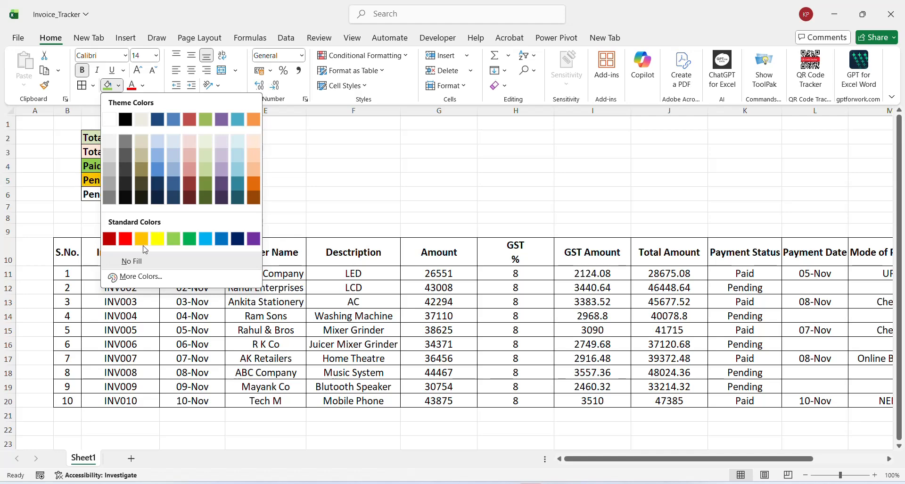
left_click(191, 169)
left_click(125, 195)
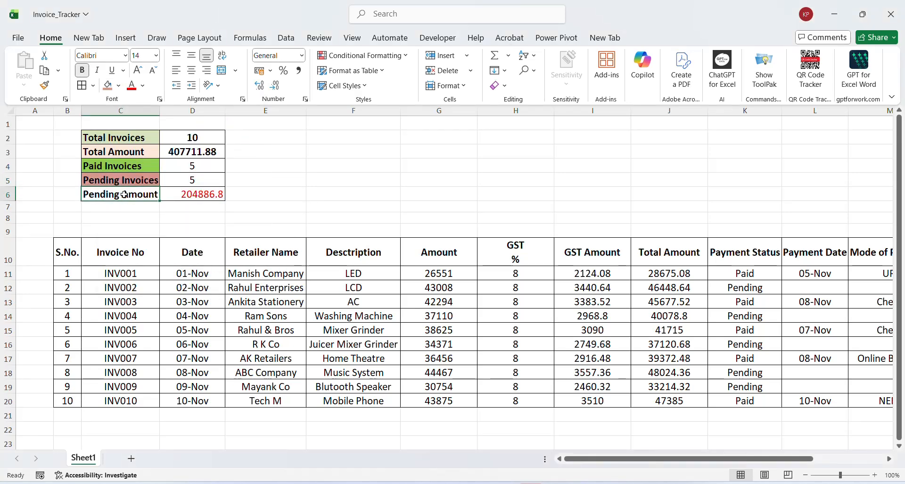
left_click(119, 87)
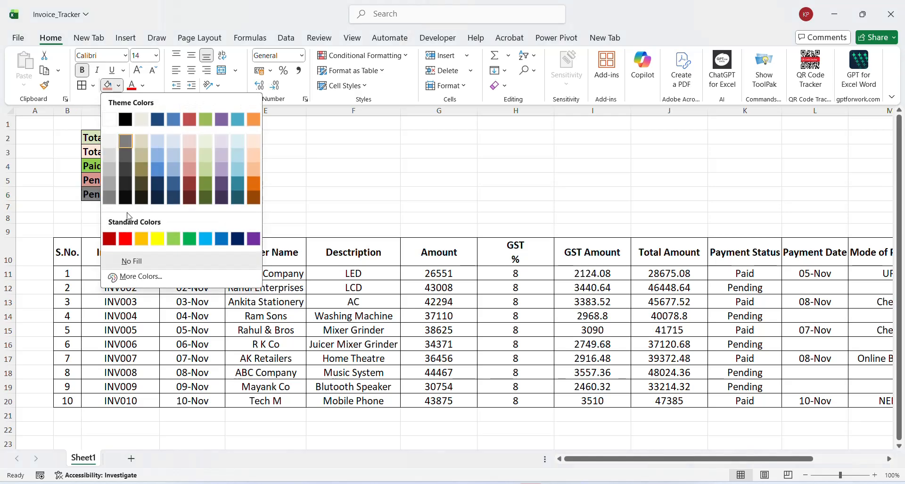
left_click(126, 237)
left_click(252, 206)
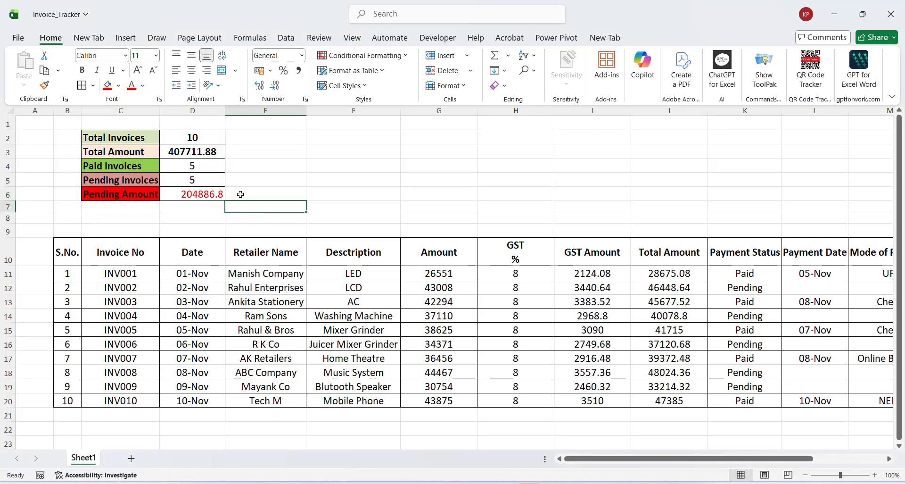
Step: Paste a copy of the INV010 record from row 20 into row 21 to test the summary formulas, and undo the paste
left_click(201, 137)
key("Down")
key("Down")
key("Down")
key("Down")
key("Down")
key("Down")
key("Down")
key("Down")
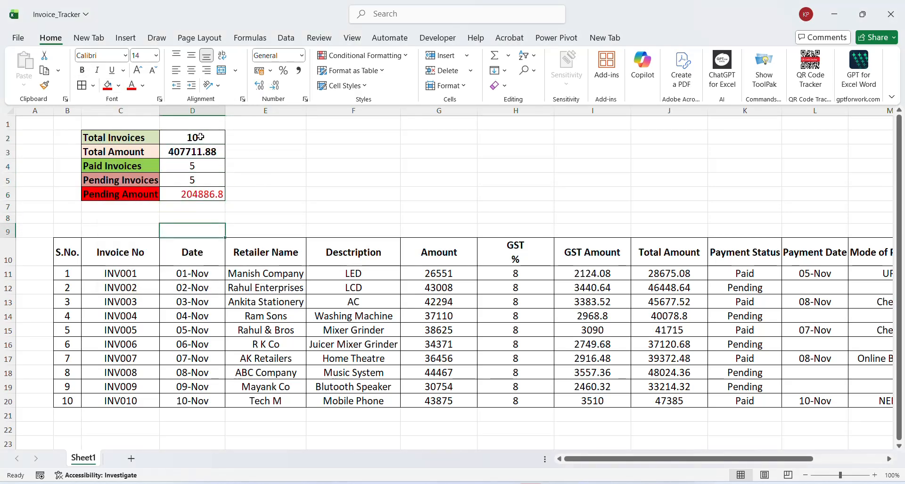
key("Down")
key("Down")
key("Down")
key("Left")
key("Down")
key("Down")
key("Down")
key("Down")
key("Down")
key("Down")
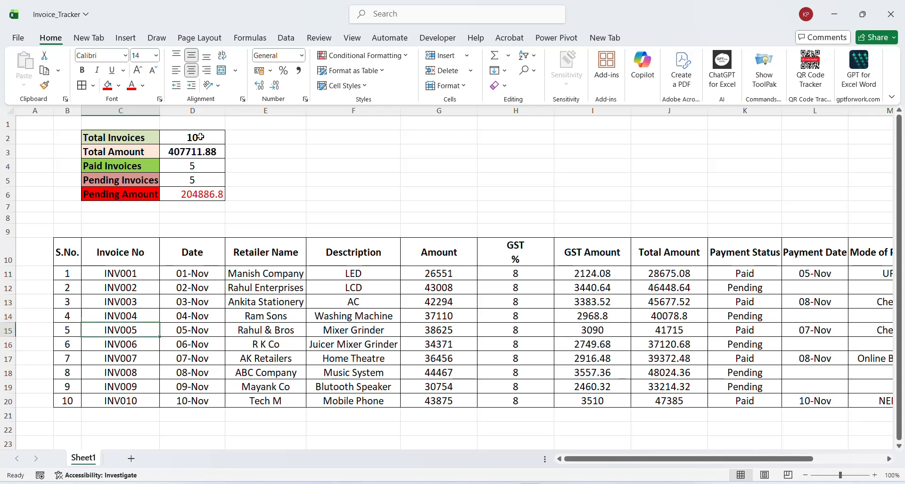
key("Down")
key("Left")
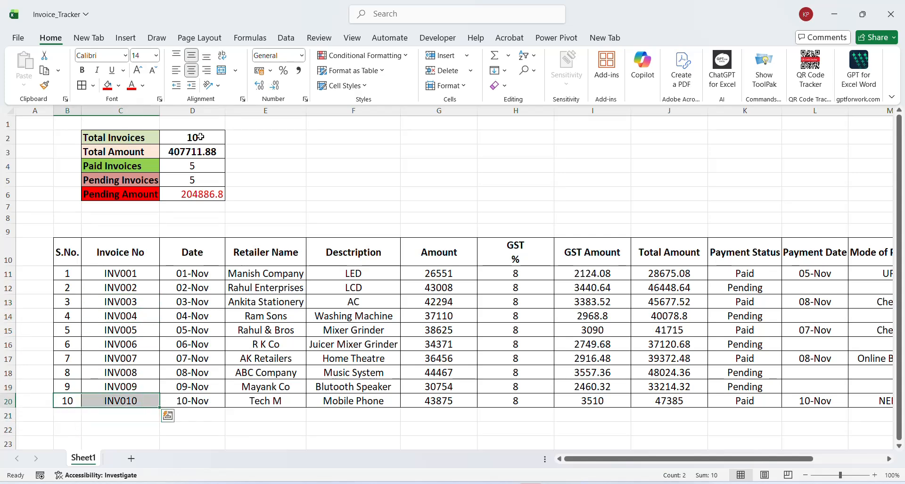
key("ctrl+shift+Right")
key("shift+Right")
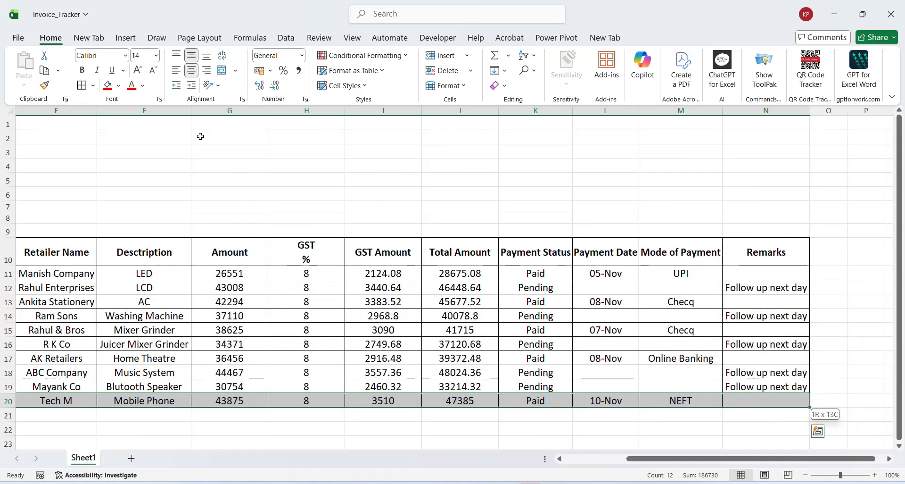
key("ctrl+c")
key("Left")
key("Right")
key("Right")
key("Down")
key("Down")
key("Left")
key("Up")
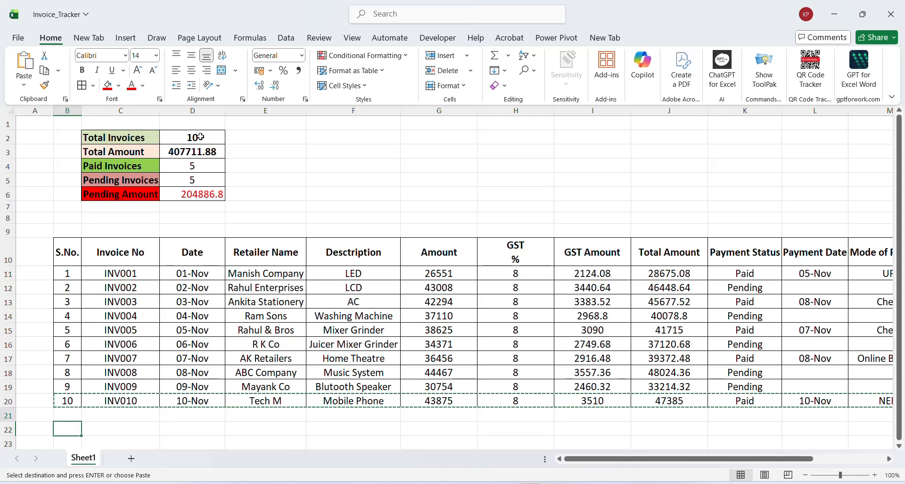
key("ctrl+v")
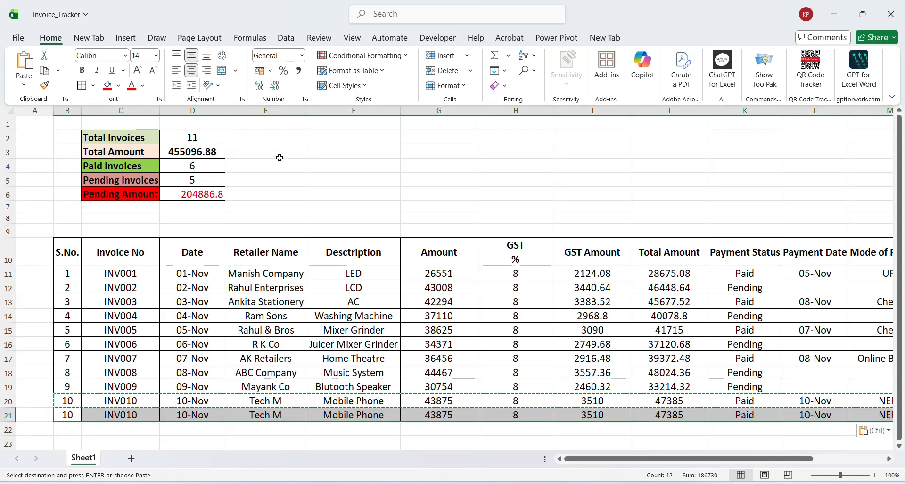
key("ctrl+z")
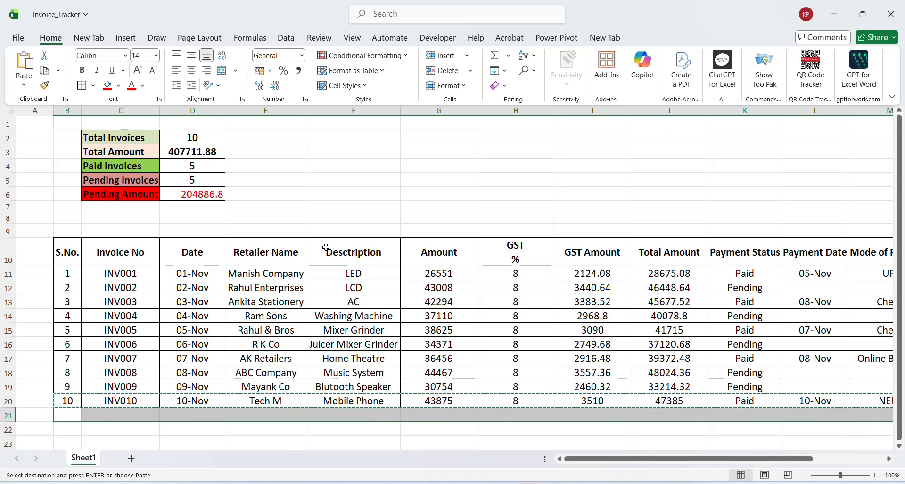
Step: Copy the Paid status from K11 into K12 for invoice INV002 to test the paid and pending summary formulas
left_click(110, 166)
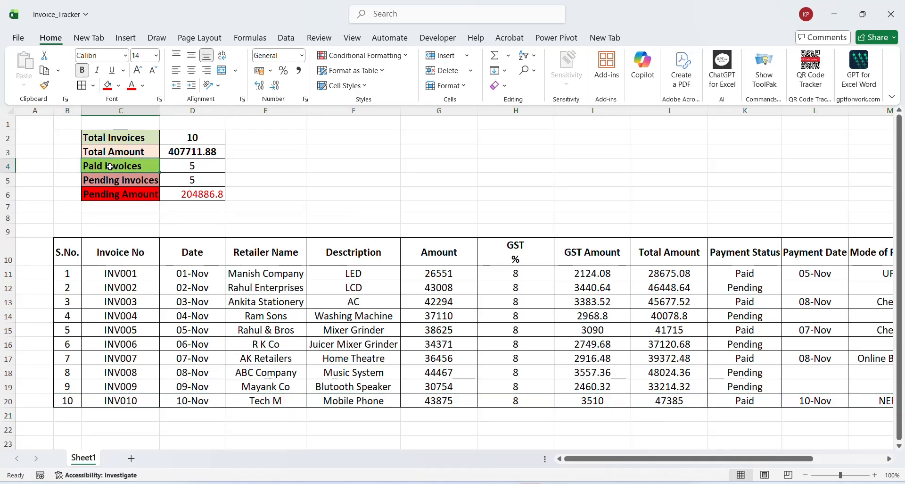
key("Right")
key("Right")
key("Right")
key("Right")
key("Right")
key("Right")
key("Right")
key("Right")
key("Down")
key("Down")
key("Down")
key("Down")
key("Down")
key("Down")
key("Down")
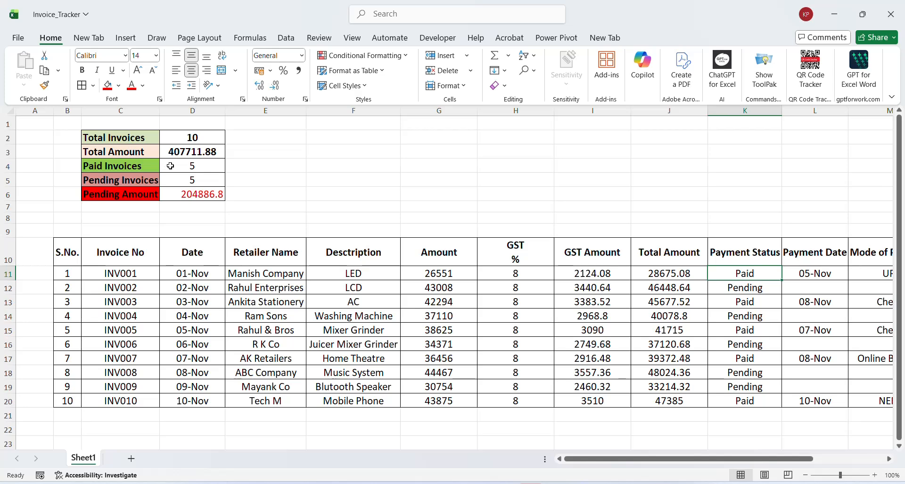
key("ctrl+c")
key("Down")
key("ctrl+v")
key("Escape")
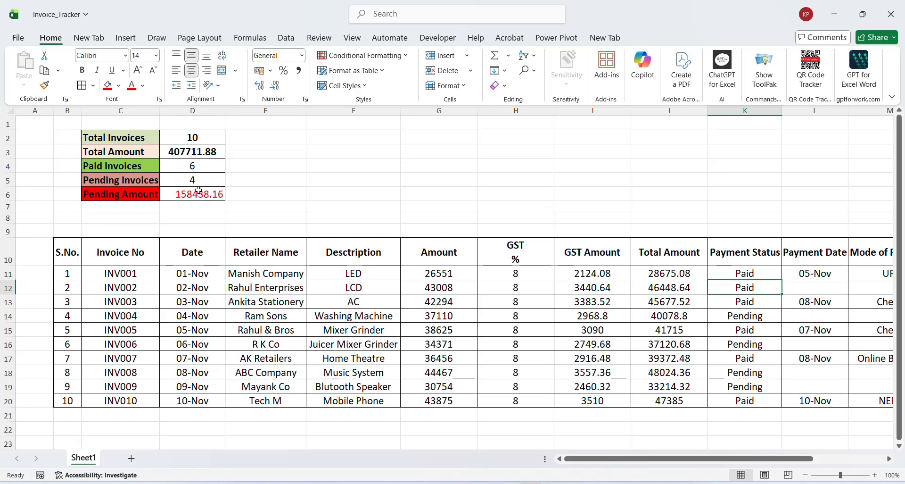
Step: Restore the payment status of invoice INV002 in K12 to Pending
key("Up")
key("ctrl+c")
key("Down")
key("ctrl+v")
key("Escape")
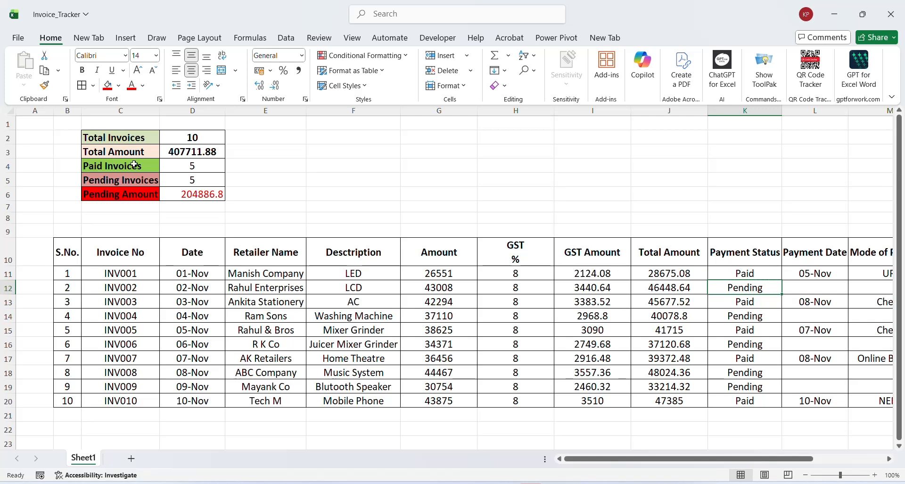
Step: Look up the Date column to the summary block and review its invoice counts and amounts in column D
left_click(187, 339)
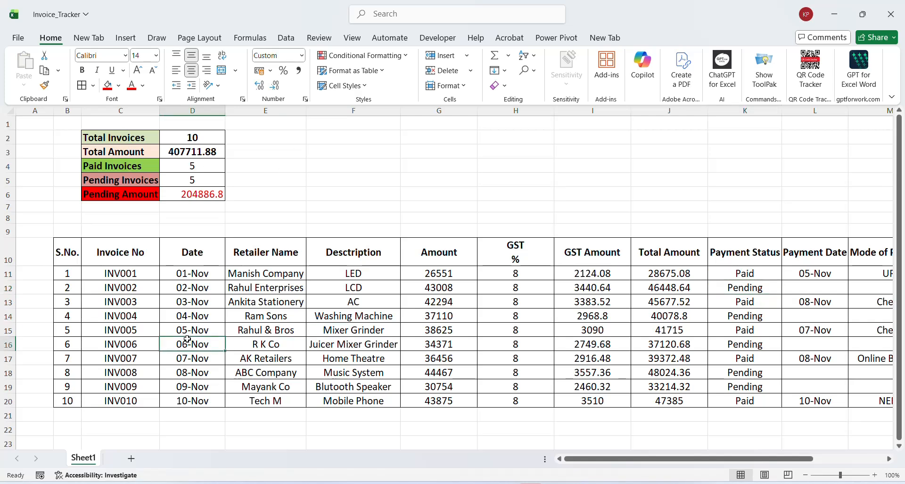
key("Up")
key("Up")
key("Up")
key("Up")
key("Up")
key("Up")
key("Up")
key("Up")
key("Up")
key("Up")
key("Up")
key("Up")
key("Up")
key("Up")
key("Up")
key("Down")
key("Down")
key("Down")
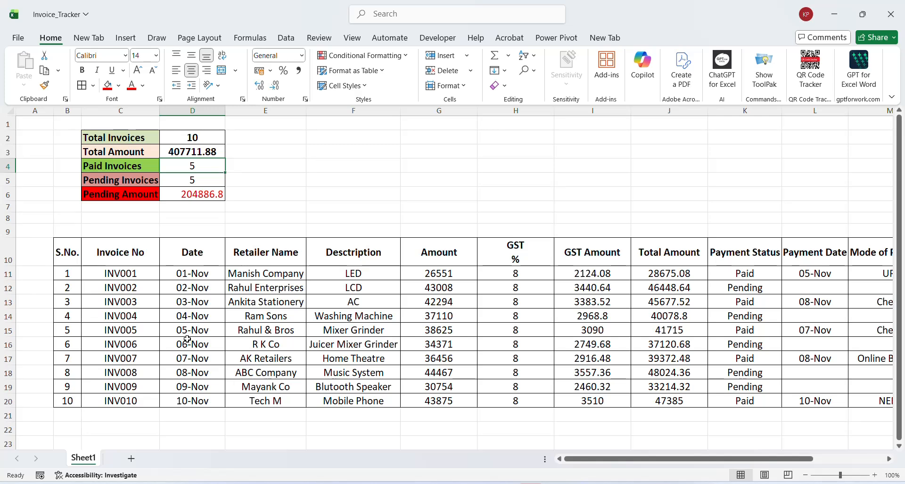
Step: Look across the first invoice record to the payment columns and back to the Invoice No header
left_click(346, 256)
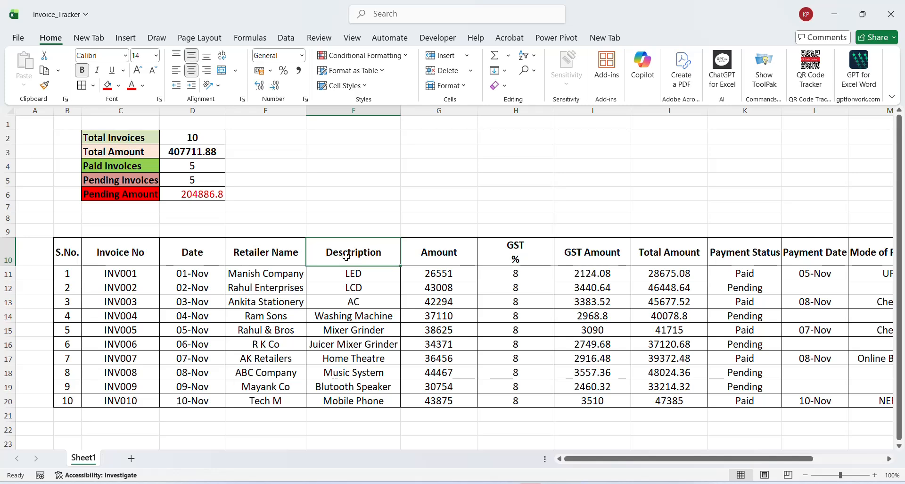
key("Down")
key("Right")
key("Right")
key("Right")
key("Right")
key("Right")
key("Right")
key("Right")
key("Right")
key("Right")
key("Right")
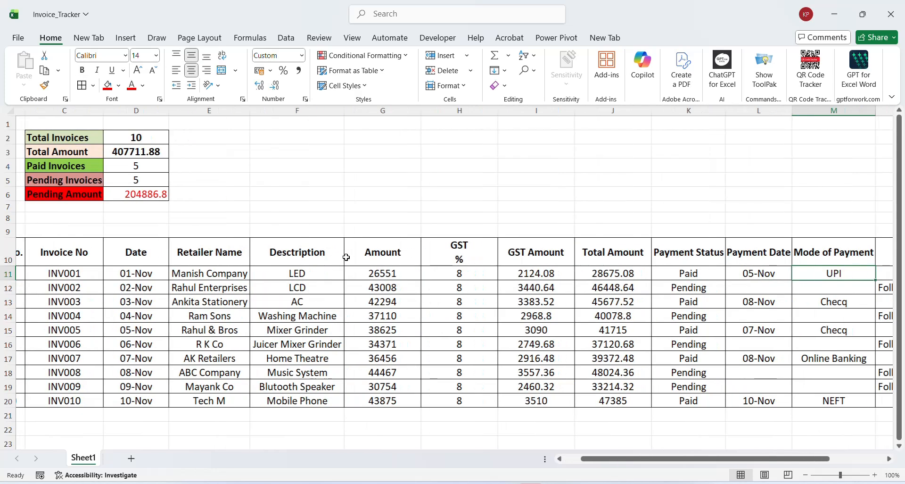
key("Left")
key("Left")
key("Left")
key("Left")
key("Left")
key("Left")
key("Left")
key("Left")
key("Left")
key("Left")
key("Left")
key("Left")
key("Left")
key("Left")
key("Left")
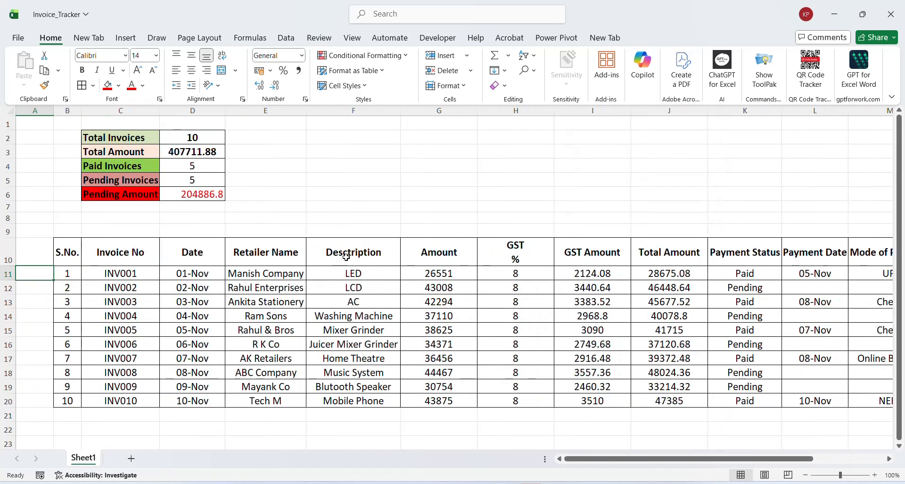
key("Right")
key("Right")
key("Up")
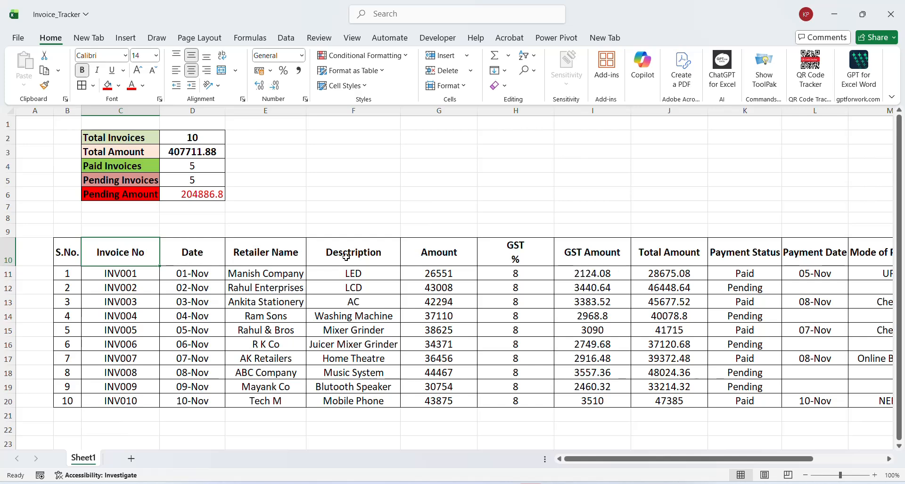